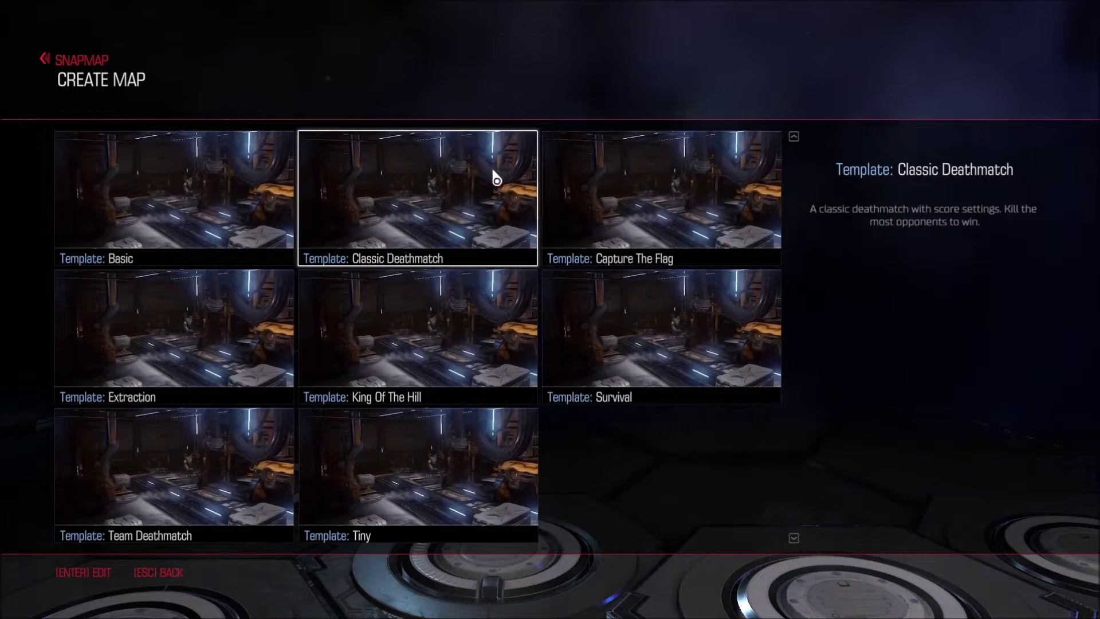
- Create a map from the Tiny template and switch to object editing inside the Large Cross room
{"action": "left_click", "coordinate": [449, 505]}
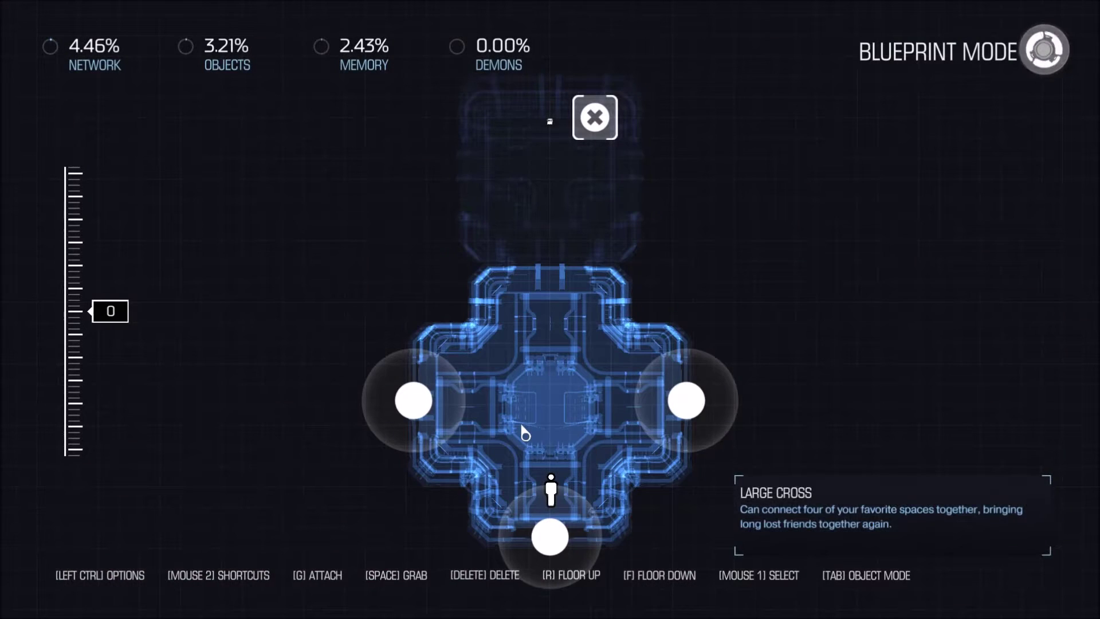
{"action": "key", "text": "s"}
{"action": "key", "text": "s"}
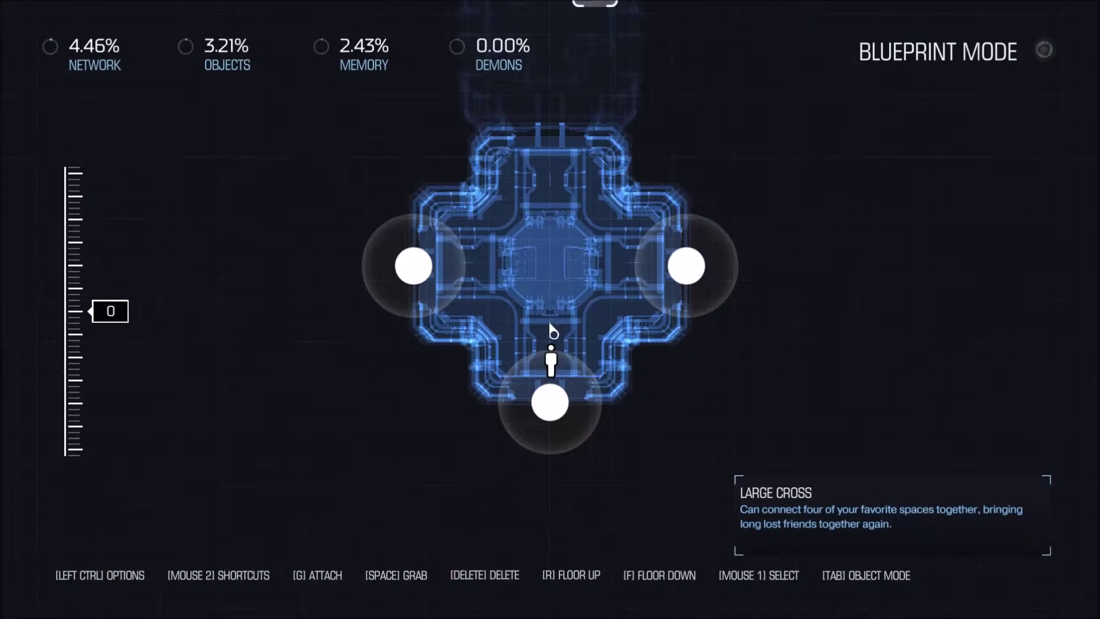
{"action": "key", "text": "Tab"}
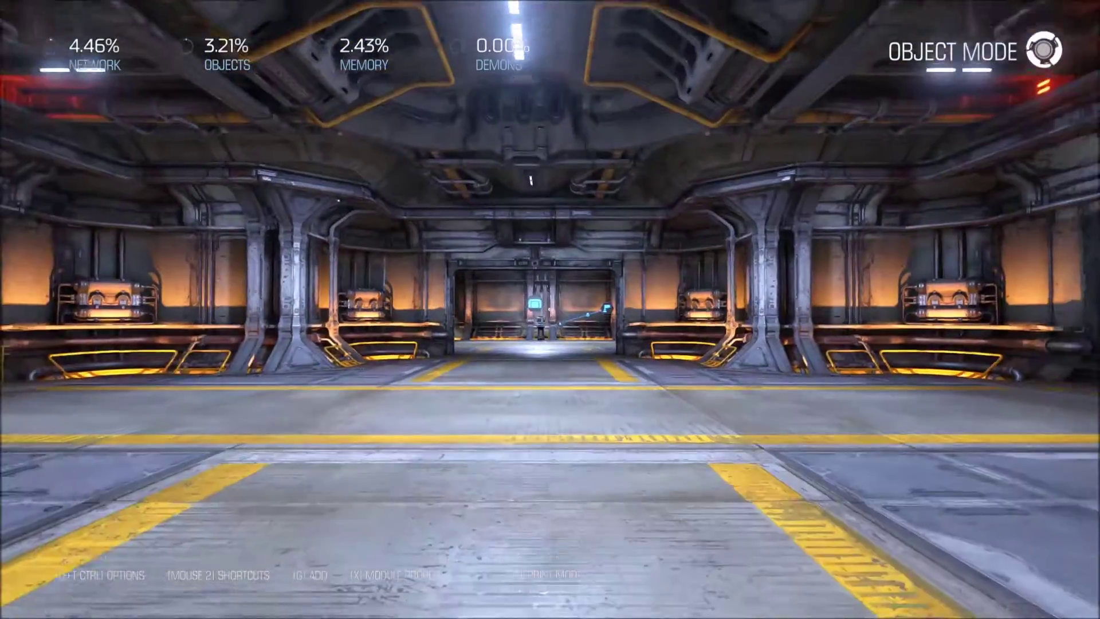
{"action": "key", "text": "w"}
{"action": "key", "text": "s"}
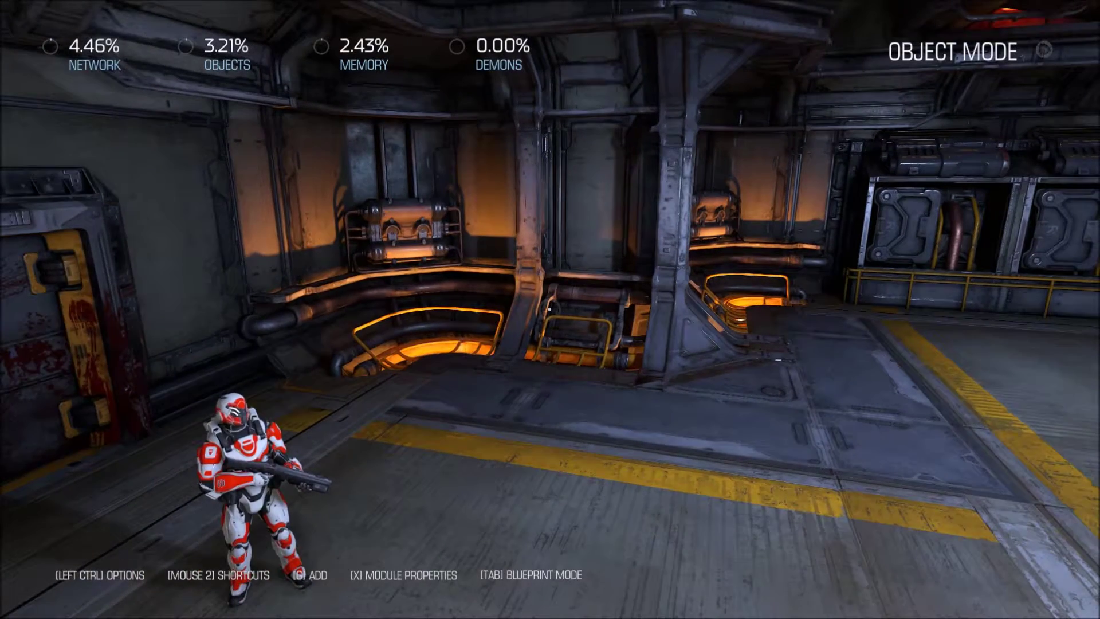
- Add a new Integer variable object and place it in the room near the player figure
{"action": "key", "text": "g"}
{"action": "key", "text": "e"}
{"action": "key", "text": "e"}
{"action": "key", "text": "e"}
{"action": "key", "text": "e"}
{"action": "key", "text": "e"}
{"action": "key", "text": "e"}
{"action": "key", "text": "e"}
{"action": "key", "text": "e"}
{"action": "key", "text": "e"}
{"action": "key", "text": "e"}
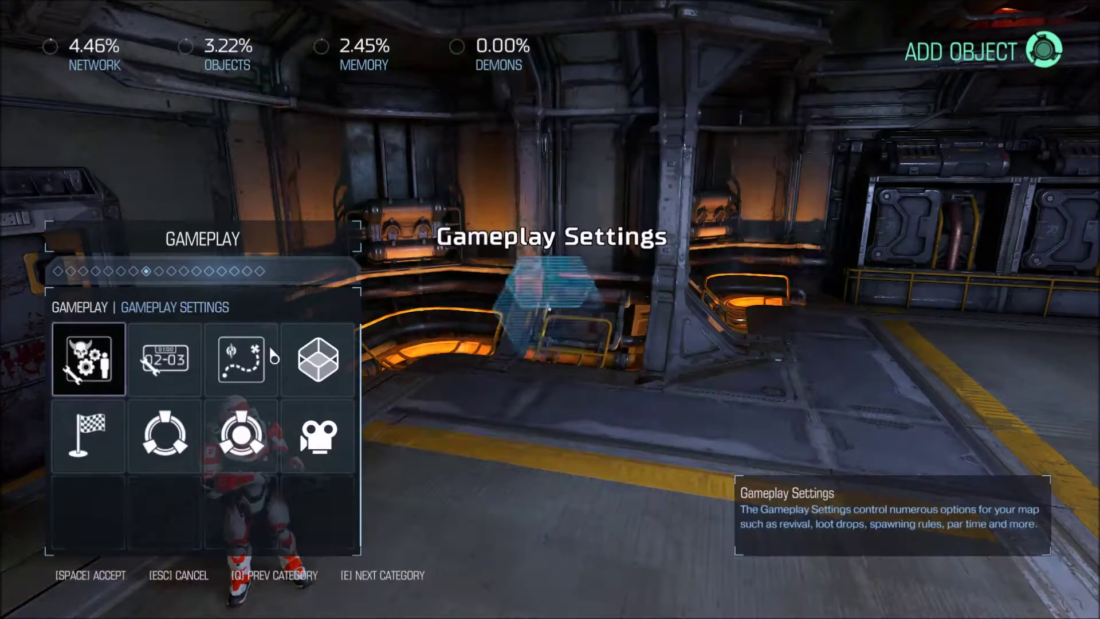
{"action": "key", "text": "e"}
{"action": "key", "text": "e"}
{"action": "key", "text": "e"}
{"action": "key", "text": "e"}
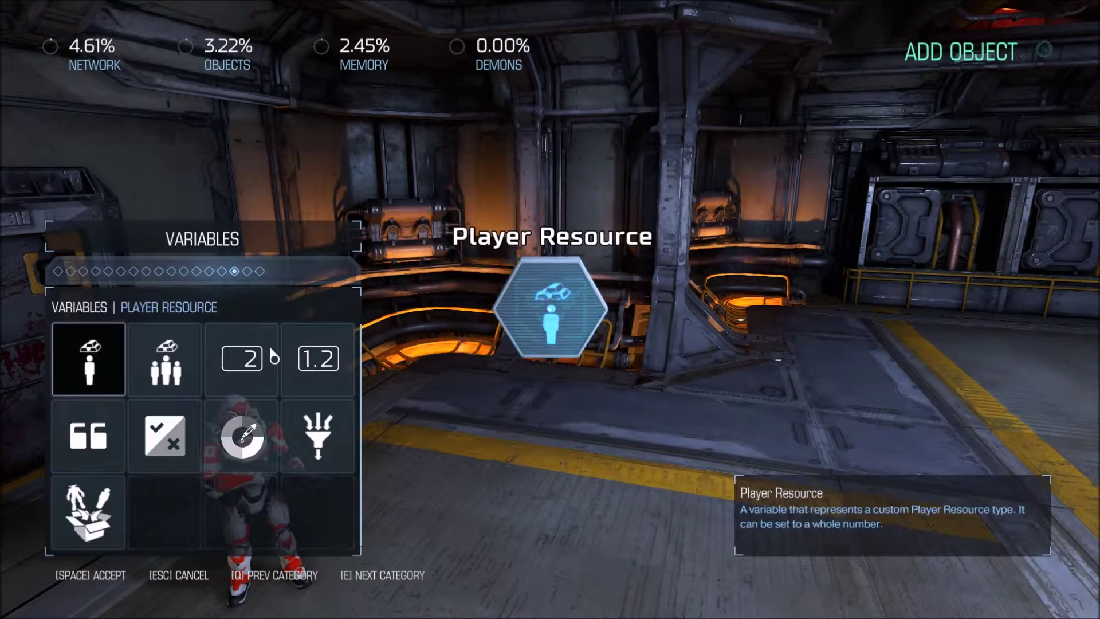
{"action": "left_click", "coordinate": [270, 350]}
{"action": "left_click", "coordinate": [550, 309]}
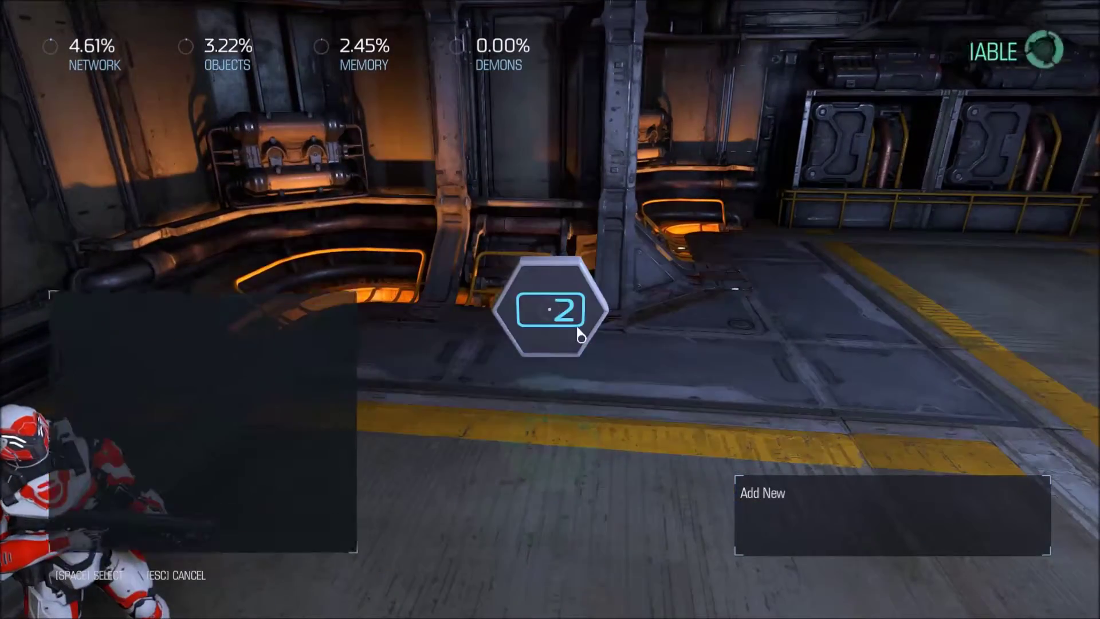
{"action": "left_click", "coordinate": [67, 367]}
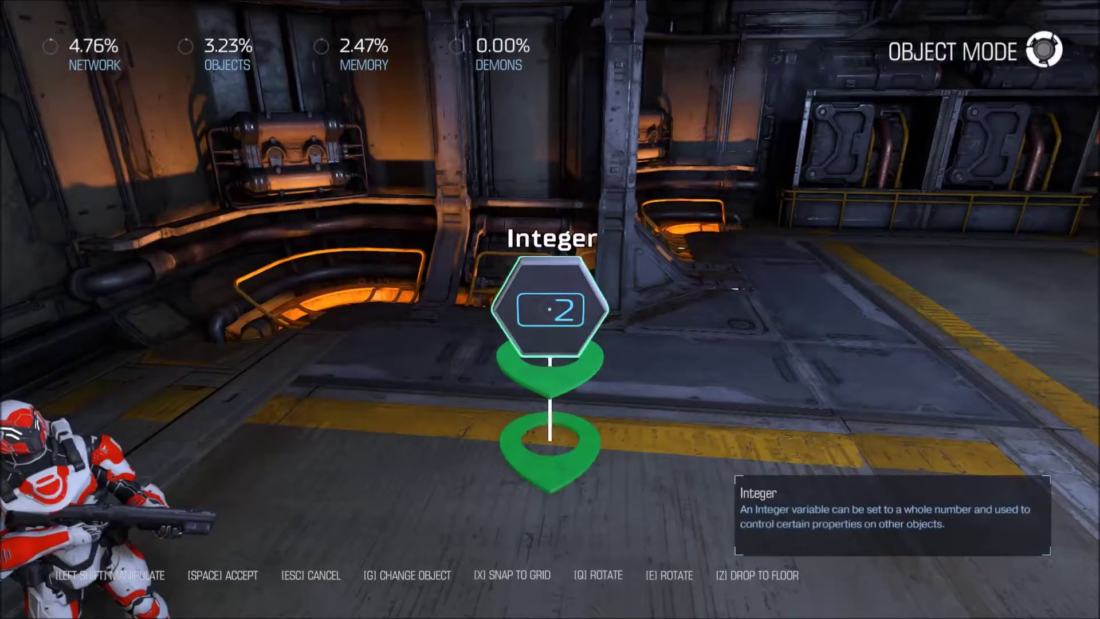
{"action": "key", "text": "Escape"}
- Rename the integer variable as Lives and give it the white shield-with-cross icon
{"action": "key", "text": "x"}
{"action": "type", "text": "x"}
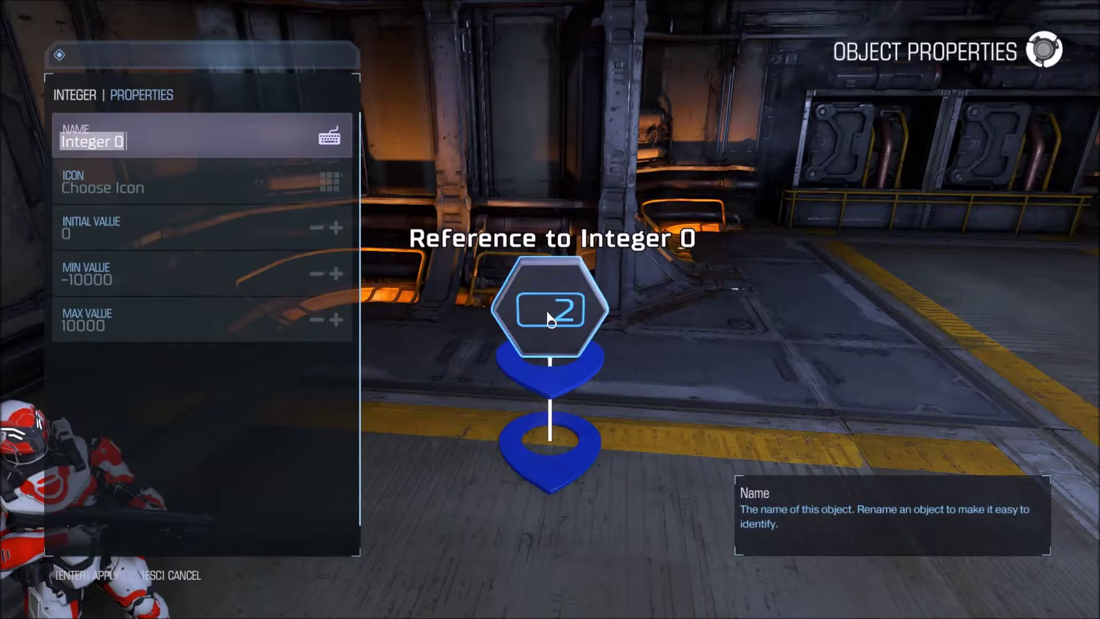
{"action": "type", "text": "Lives"}
{"action": "key", "text": "Return"}
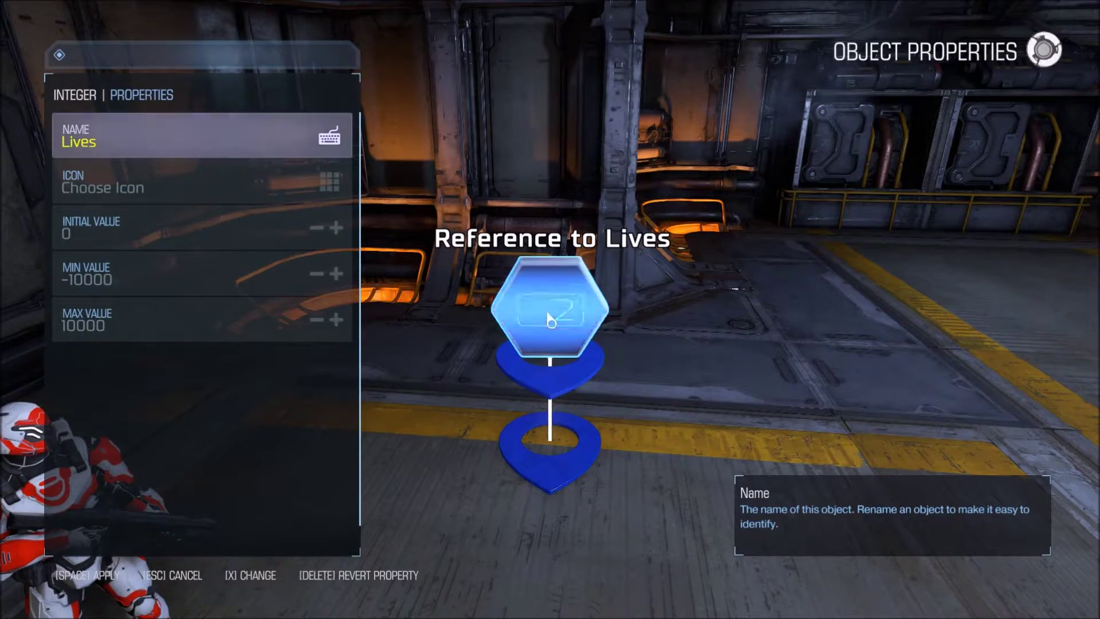
{"action": "key", "text": "Down"}
{"action": "key", "text": "Return"}
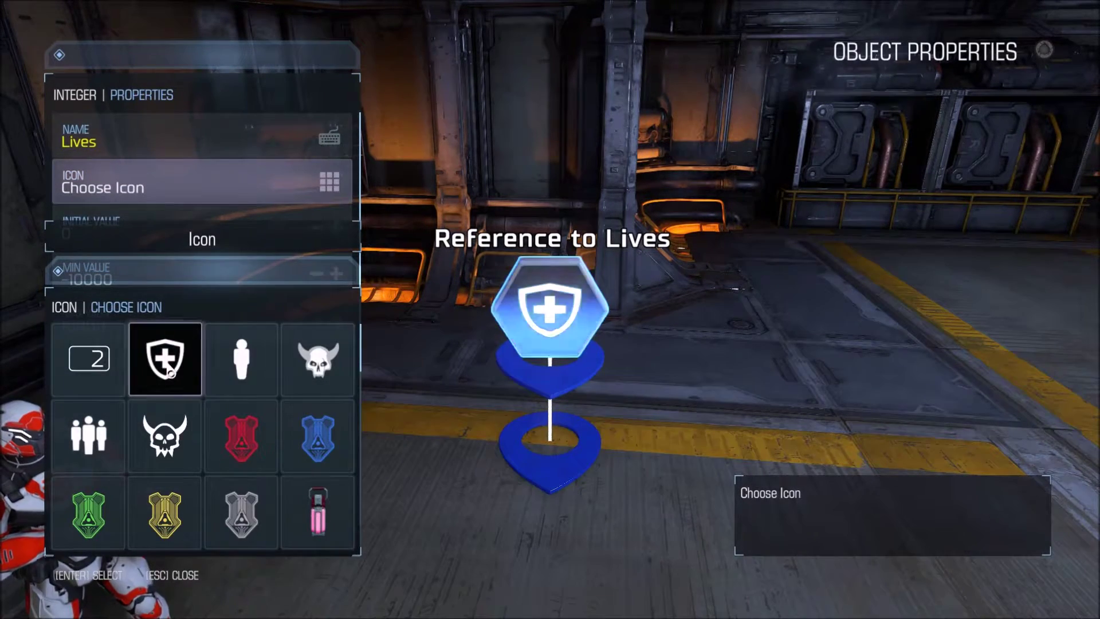
{"action": "left_click", "coordinate": [172, 364]}
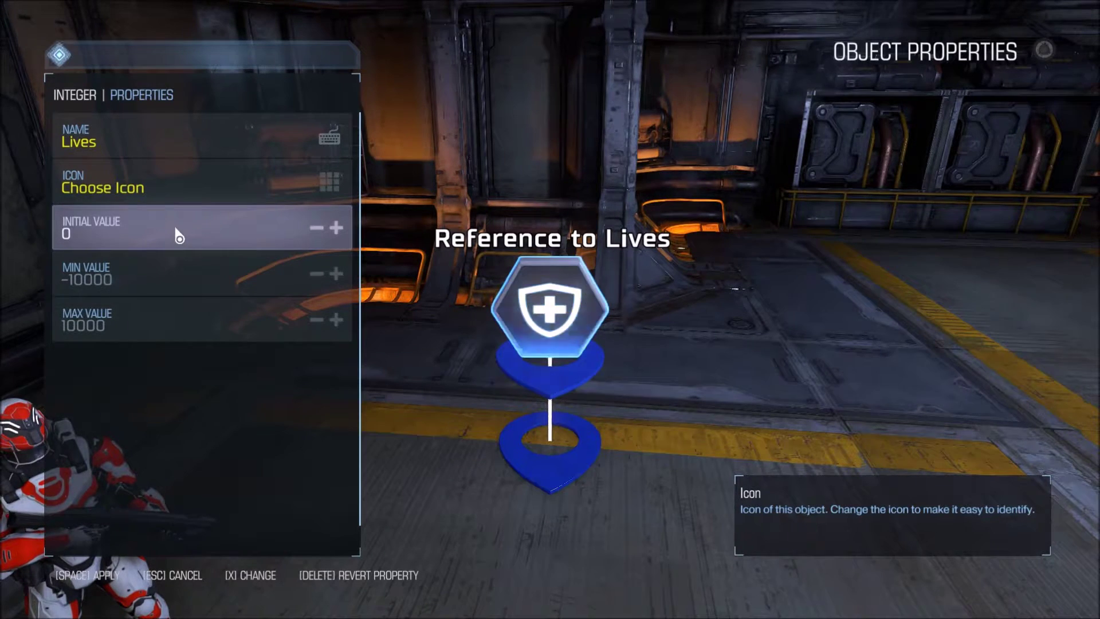
- Set the initial value of the Lives integer to 2 and apply its properties
{"action": "left_click", "coordinate": [337, 228]}
{"action": "left_click", "coordinate": [336, 228]}
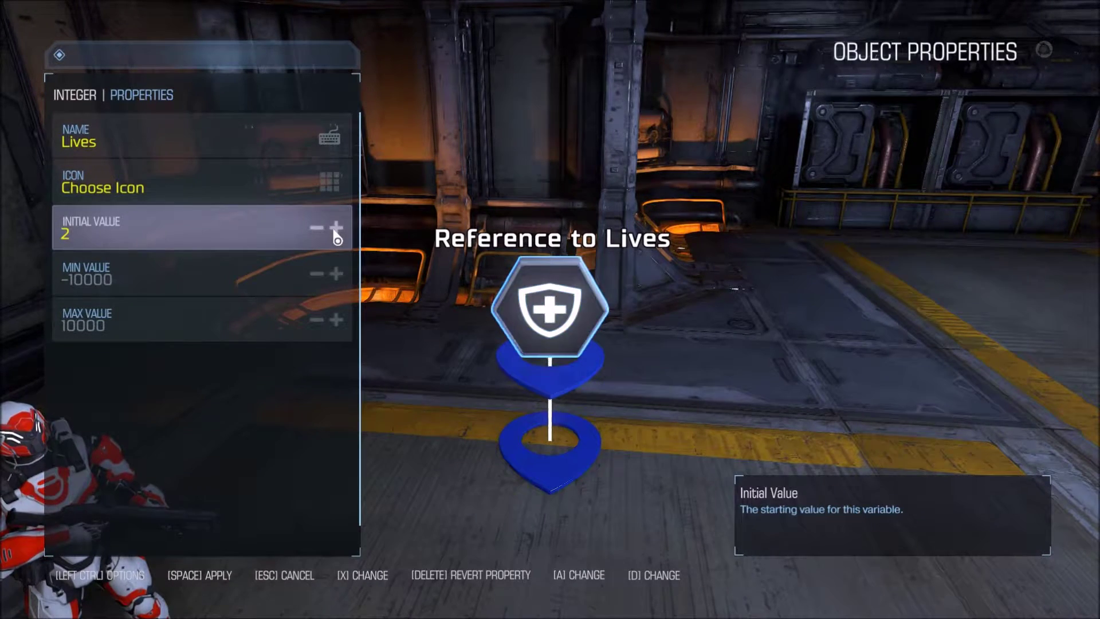
{"action": "key", "text": "space"}
{"action": "key", "text": "w"}
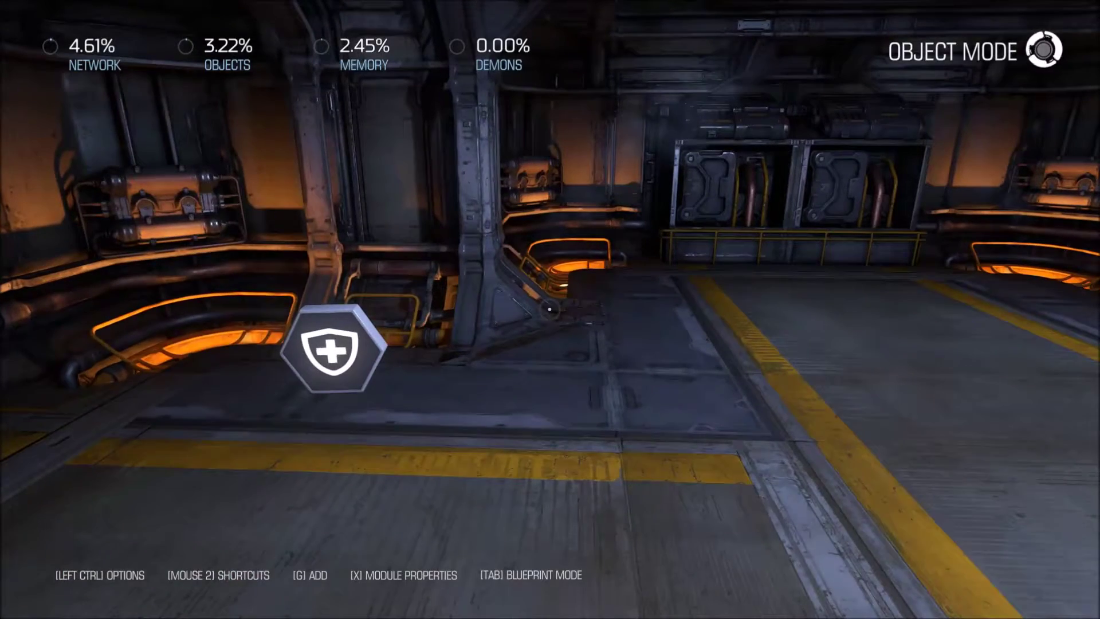
- Add an Integer Compare object from the Flow category and place it beside the Lives integer
{"action": "key", "text": "g"}
{"action": "key", "text": "q"}
{"action": "key", "text": "q"}
{"action": "key", "text": "q"}
{"action": "key", "text": "q"}
{"action": "key", "text": "q"}
{"action": "key", "text": "q"}
{"action": "key", "text": "q"}
{"action": "key", "text": "q"}
{"action": "key", "text": "q"}
{"action": "key", "text": "q"}
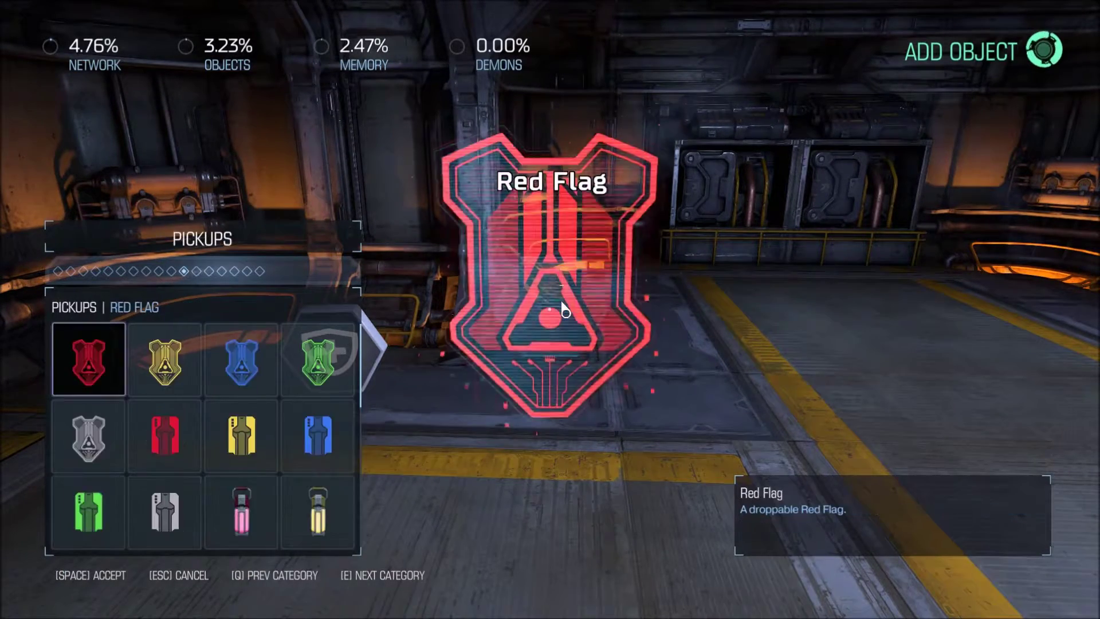
{"action": "key", "text": "e"}
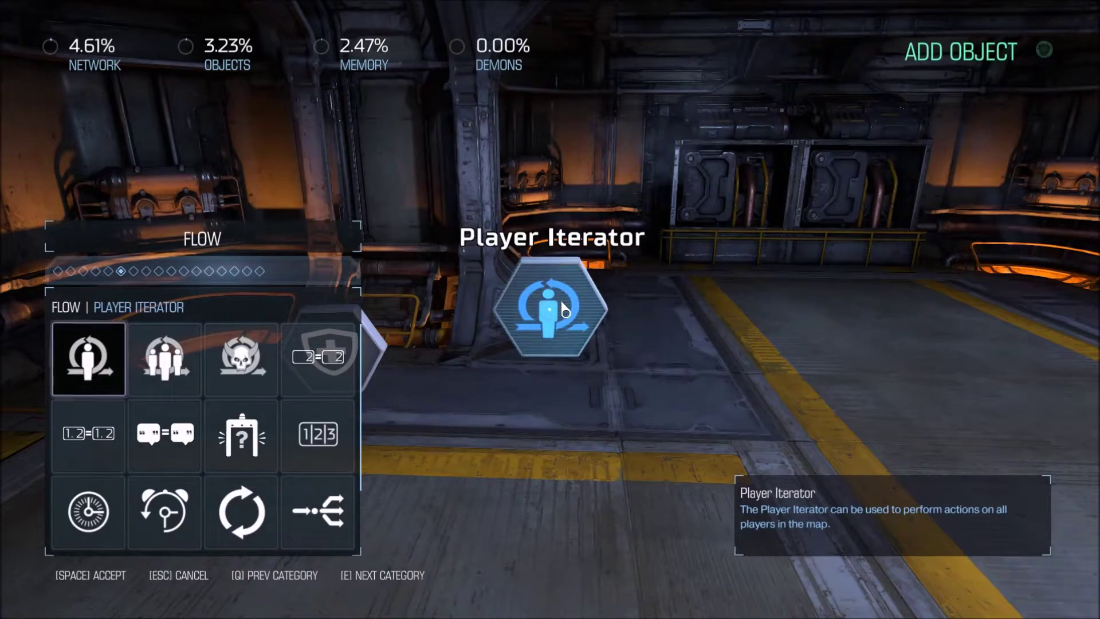
{"action": "key", "text": "Right"}
{"action": "key", "text": "Right"}
{"action": "key", "text": "Right"}
{"action": "key", "text": "space"}
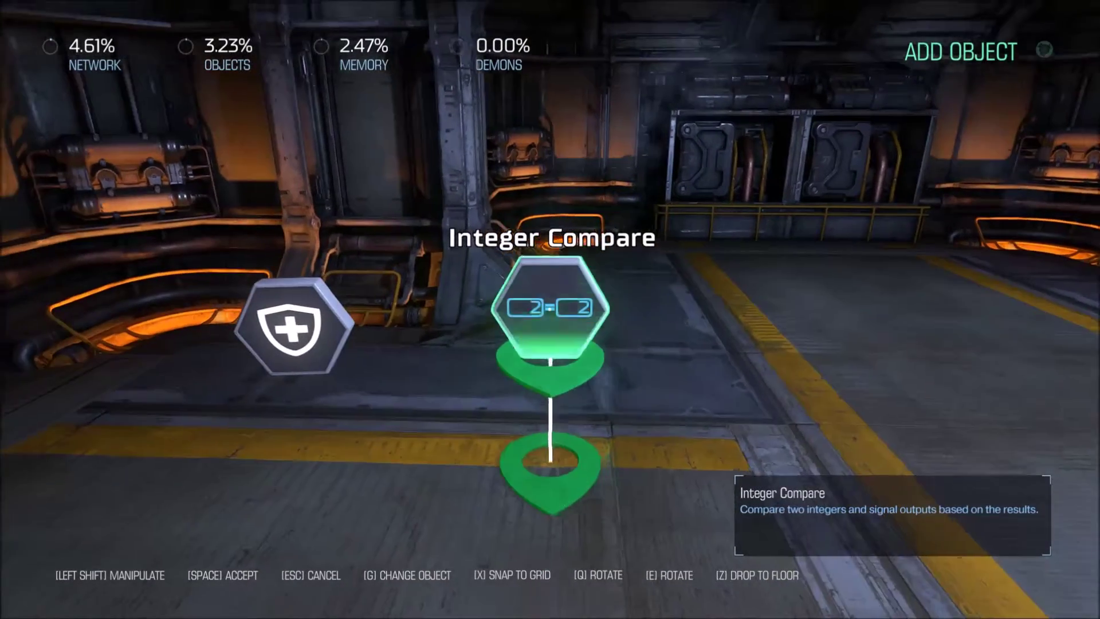
{"action": "key", "text": "space"}
- Set the Integer Compare's LHS to the Lives variable and its RHS to 0, and apply the properties
{"action": "key", "text": "x"}
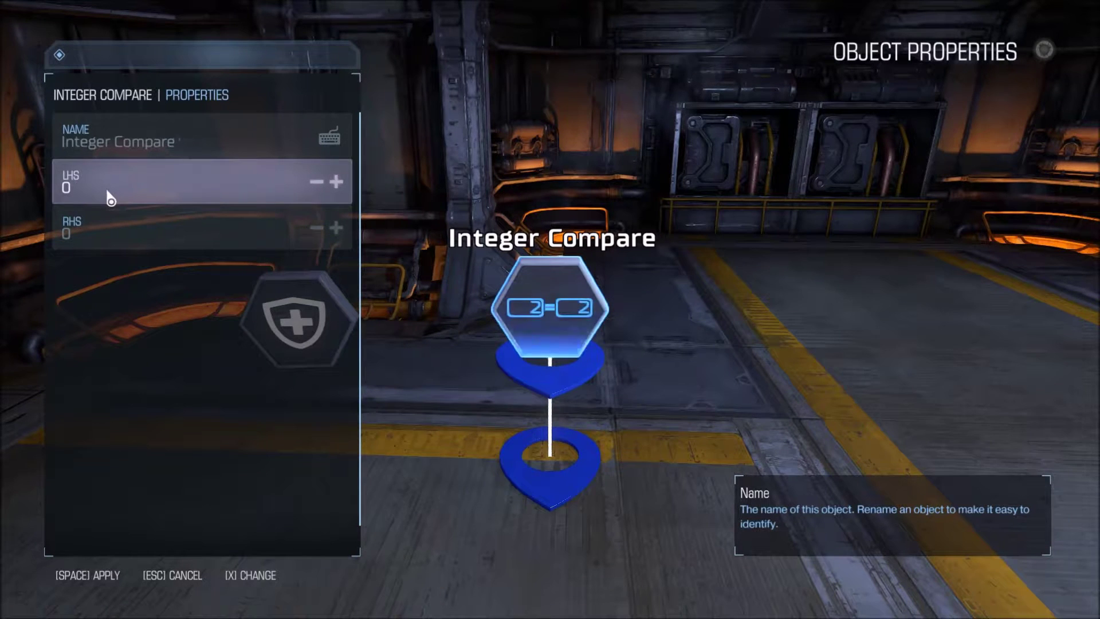
{"action": "left_click", "coordinate": [108, 192]}
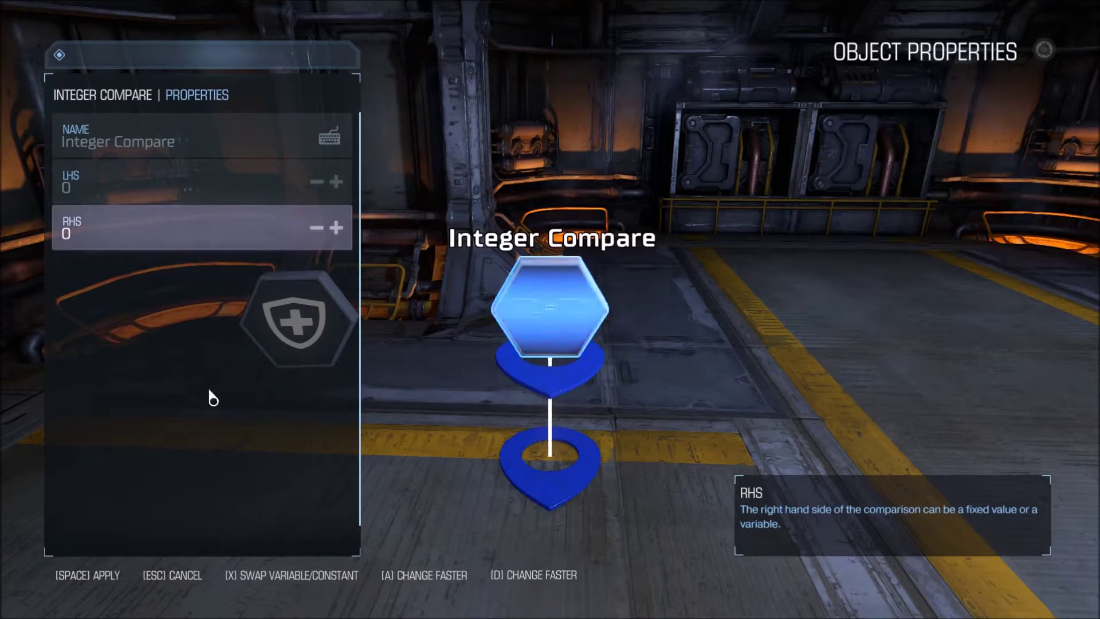
{"action": "key", "text": "x"}
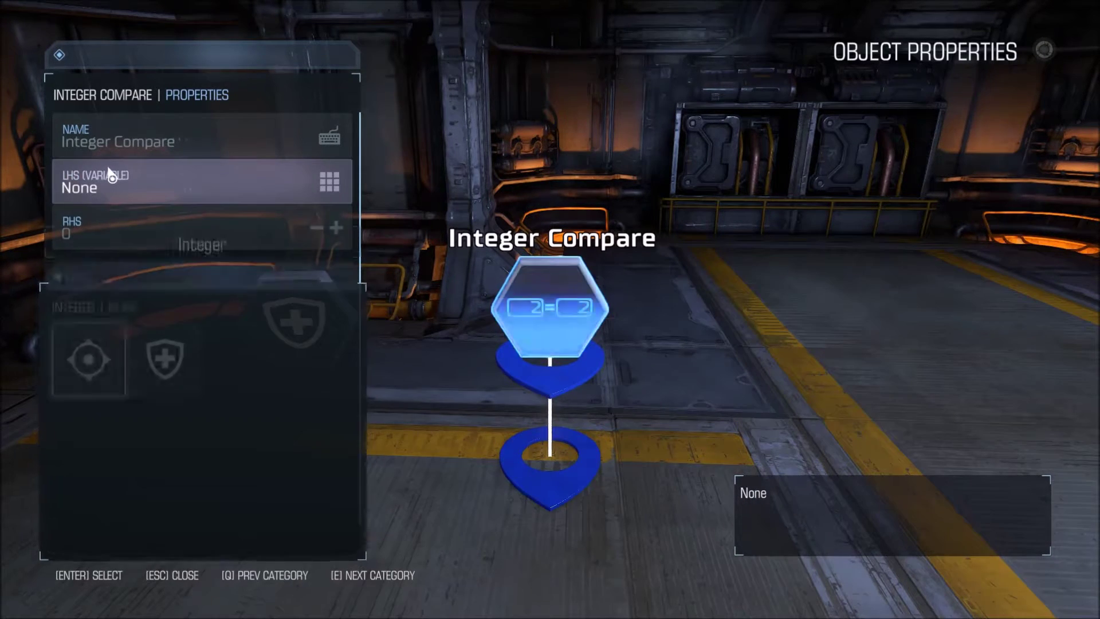
{"action": "left_click", "coordinate": [172, 385]}
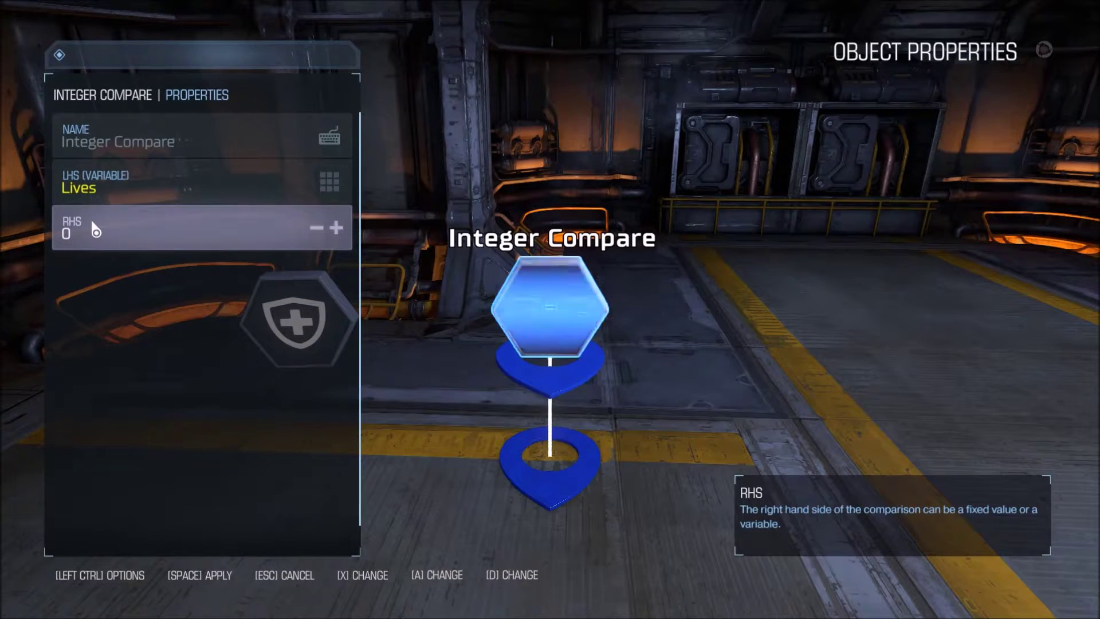
{"action": "left_click", "coordinate": [336, 229]}
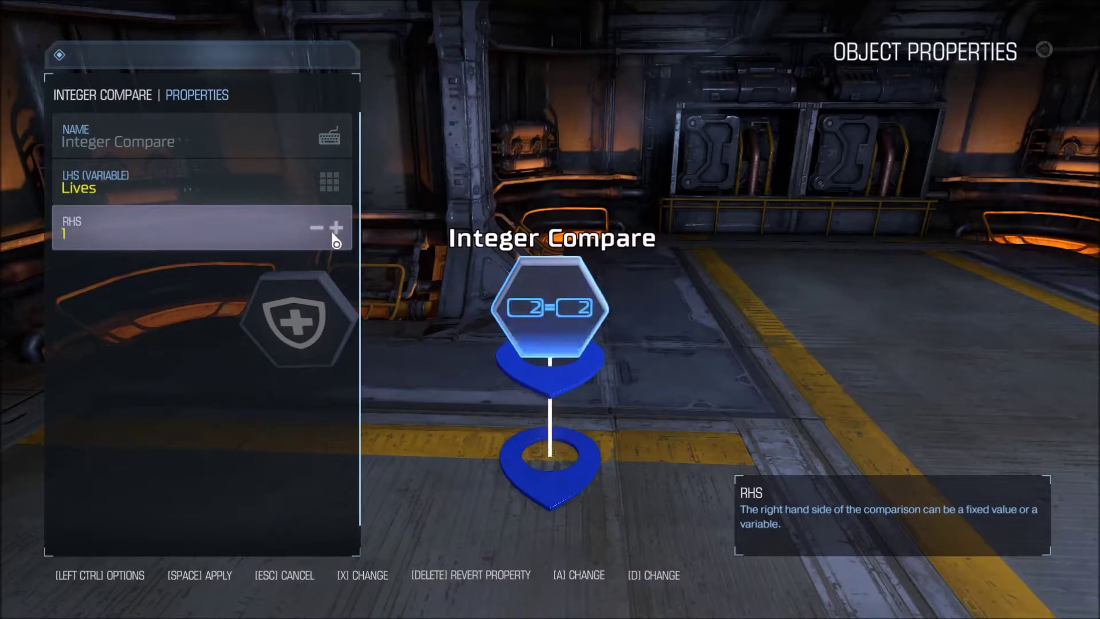
{"action": "left_click", "coordinate": [318, 232]}
{"action": "key", "text": "space"}
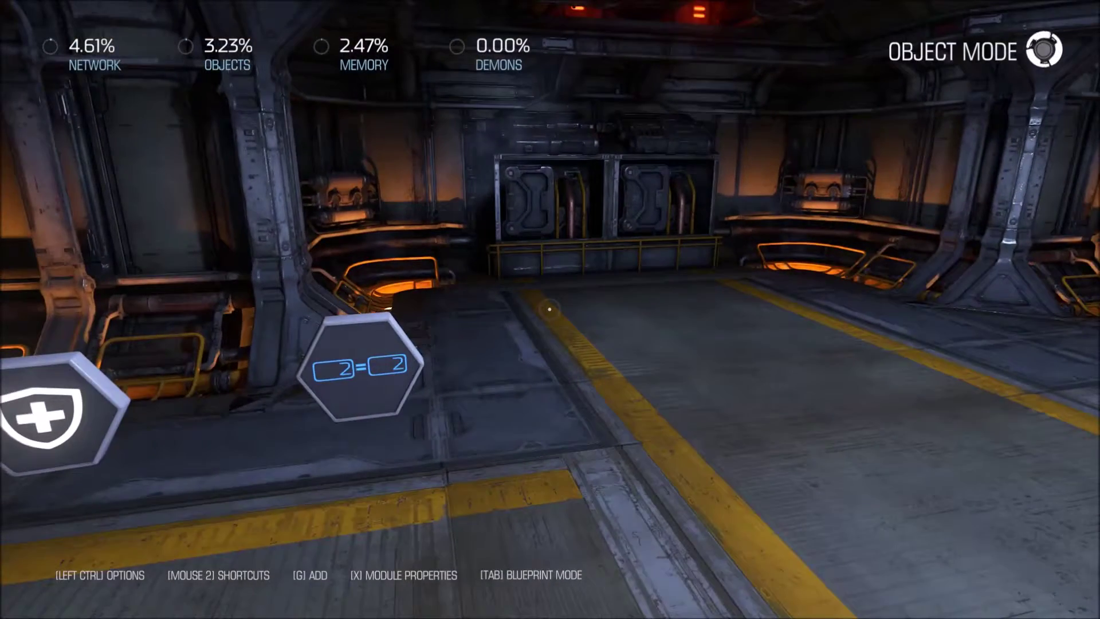
- Add an End Game object from the Gameplay category and place it beyond the Integer Compare
{"action": "key", "text": "g"}
{"action": "key", "text": "e"}
{"action": "key", "text": "e"}
{"action": "key", "text": "e"}
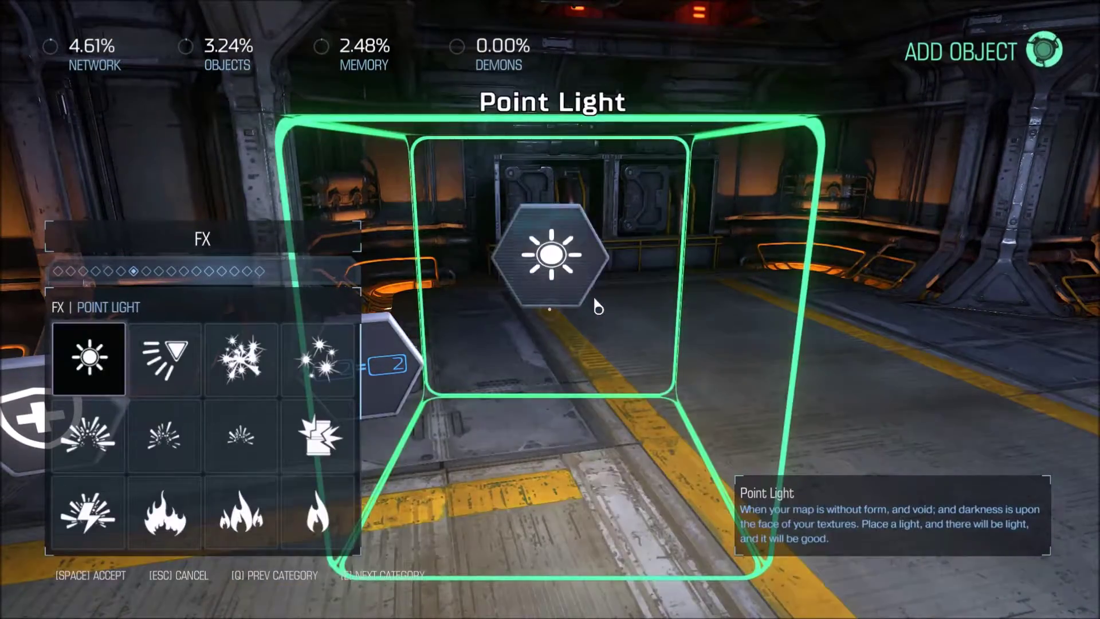
{"action": "key", "text": "q"}
{"action": "key", "text": "s"}
{"action": "key", "text": "space"}
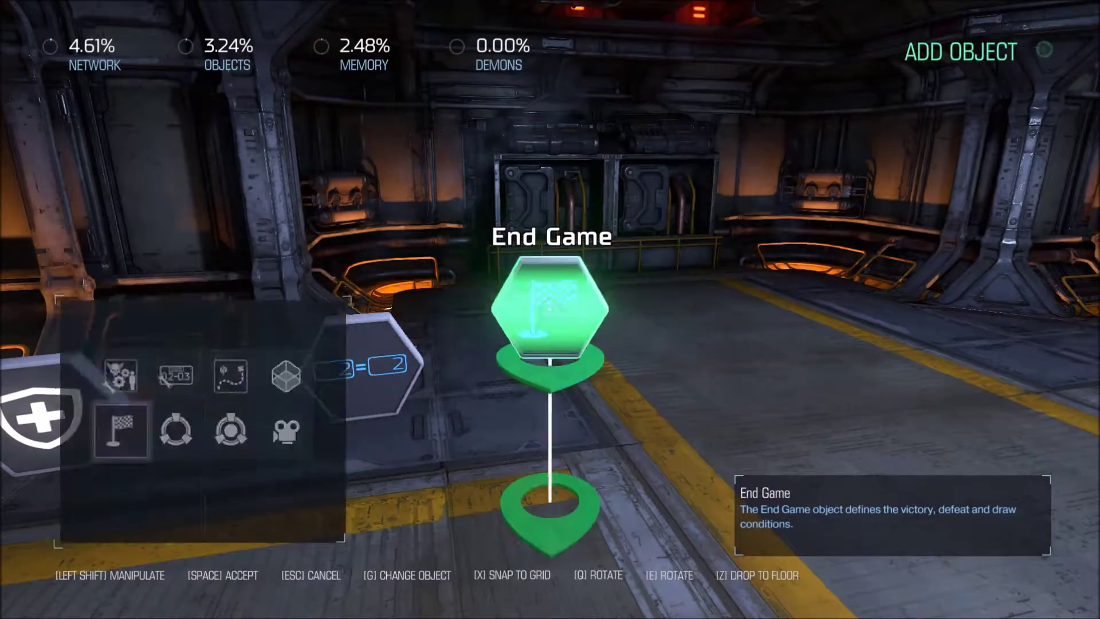
{"action": "key", "text": "space"}
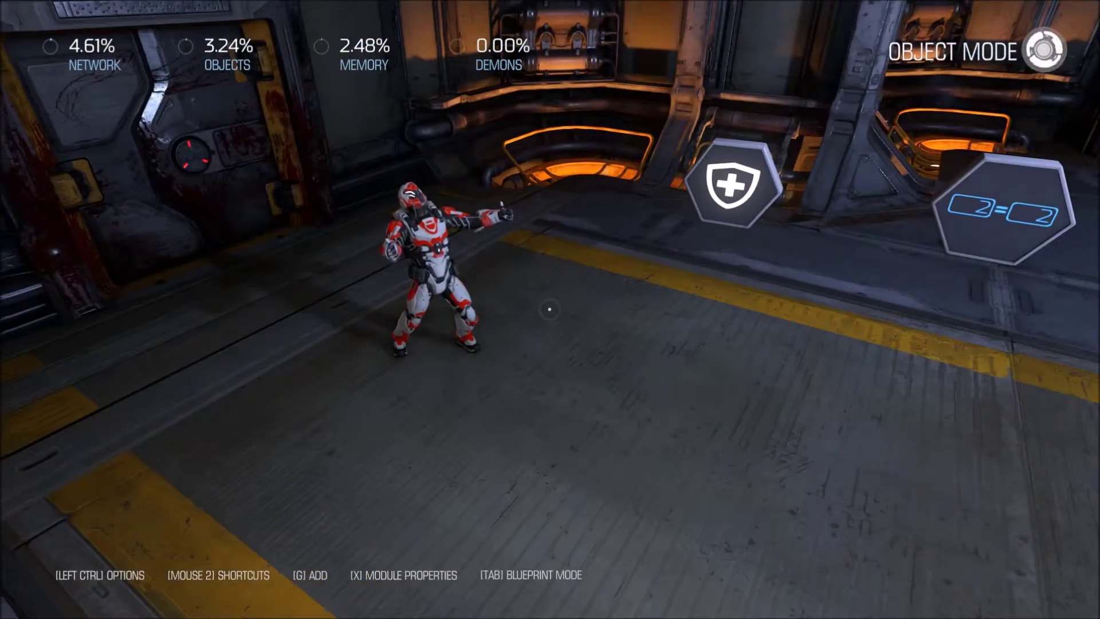
- Add a Player Proxy object and place it on the floor in front of the Lives integer
{"action": "key", "text": "g"}
{"action": "key", "text": "e"}
{"action": "key", "text": "e"}
{"action": "key", "text": "e"}
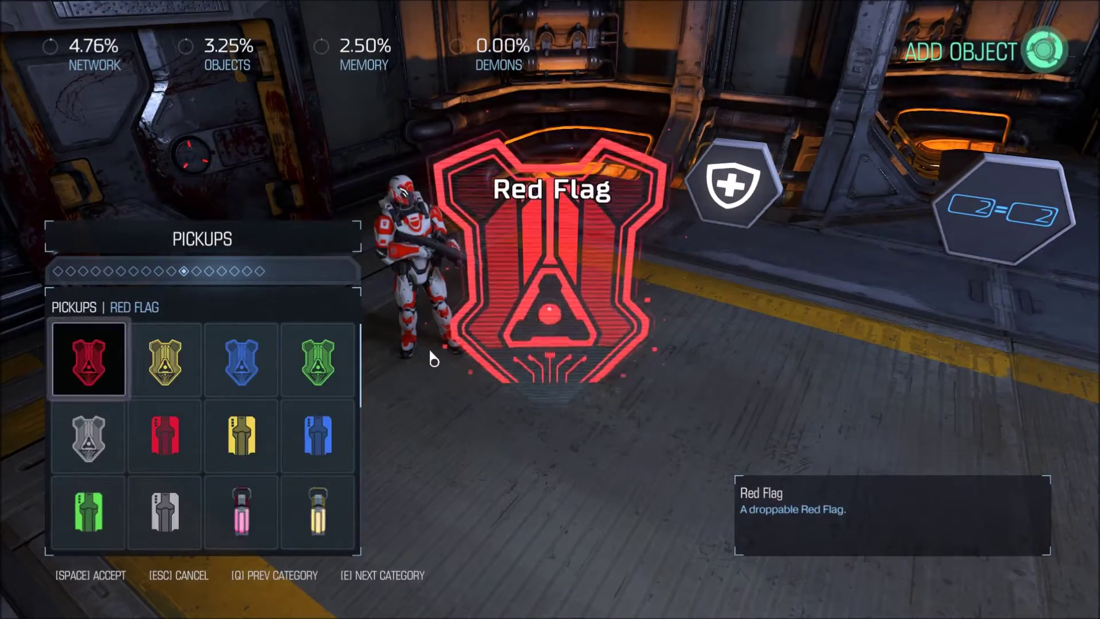
{"action": "key", "text": "space"}
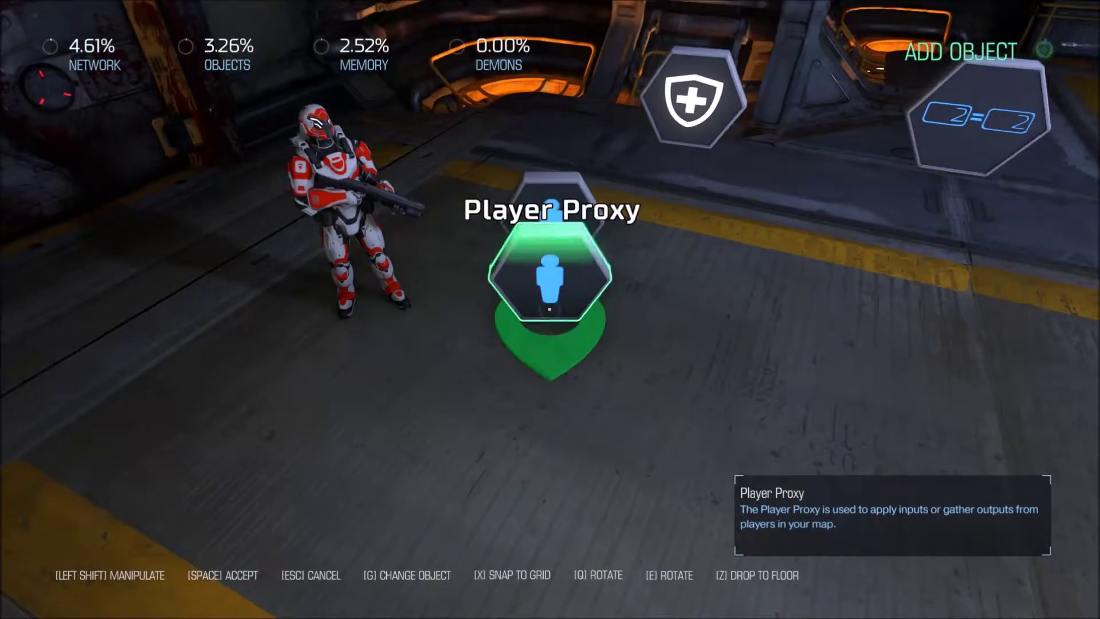
{"action": "key", "text": "space"}
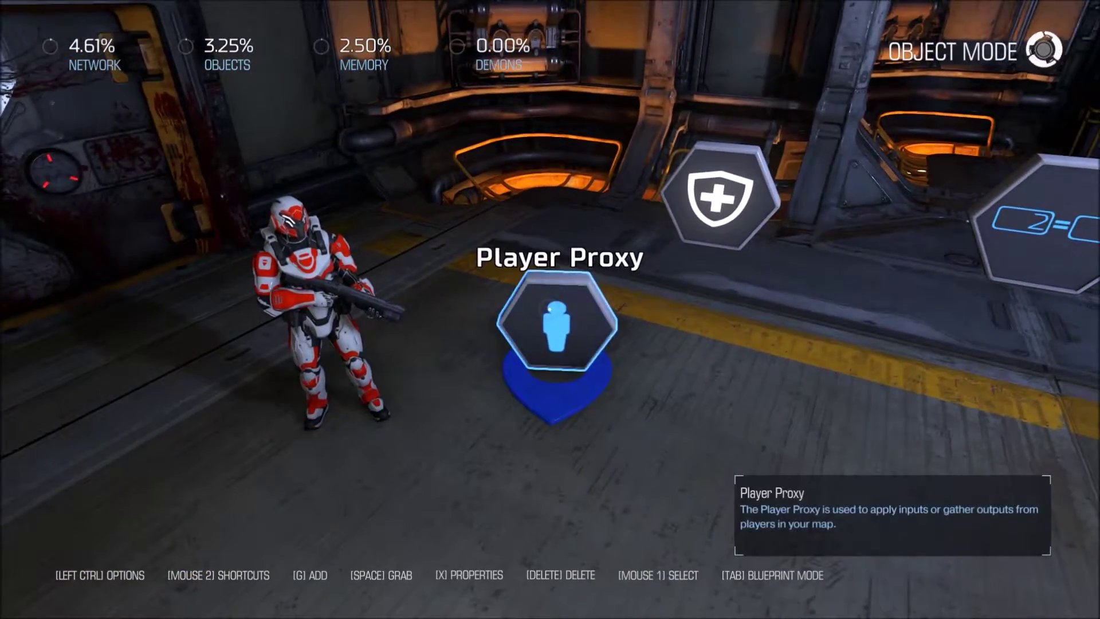
- Connect the Player Proxy's On Killed output to Lives with a Subtract input, and move the On Killed node above the proxy
{"action": "right_click", "coordinate": [557, 321]}
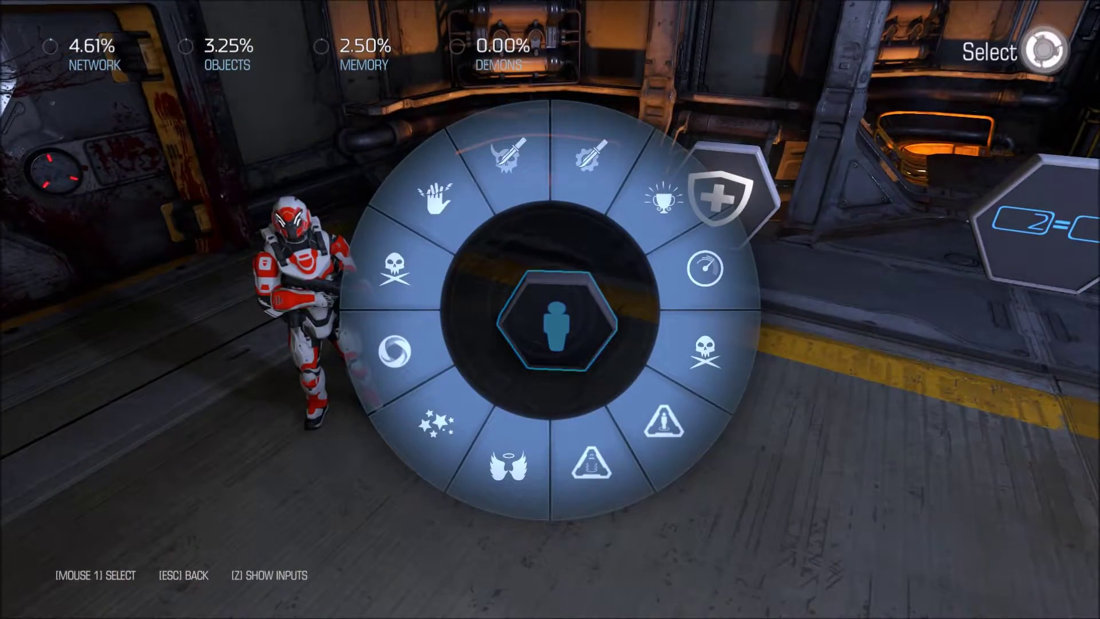
{"action": "left_click", "coordinate": [404, 269]}
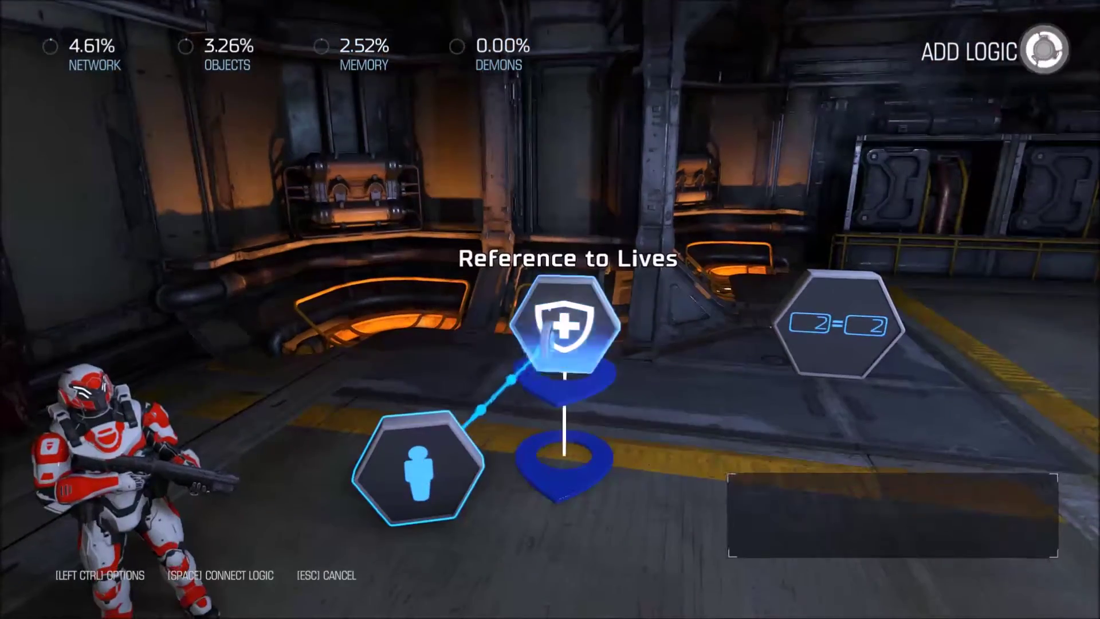
{"action": "left_click", "coordinate": [550, 312]}
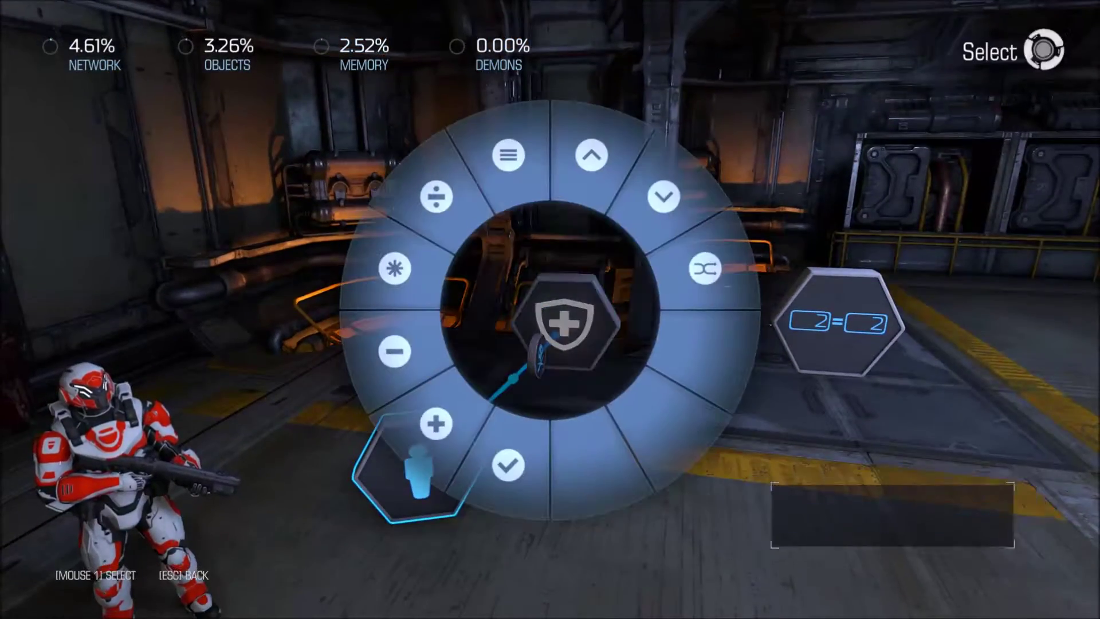
{"action": "left_click", "coordinate": [427, 356]}
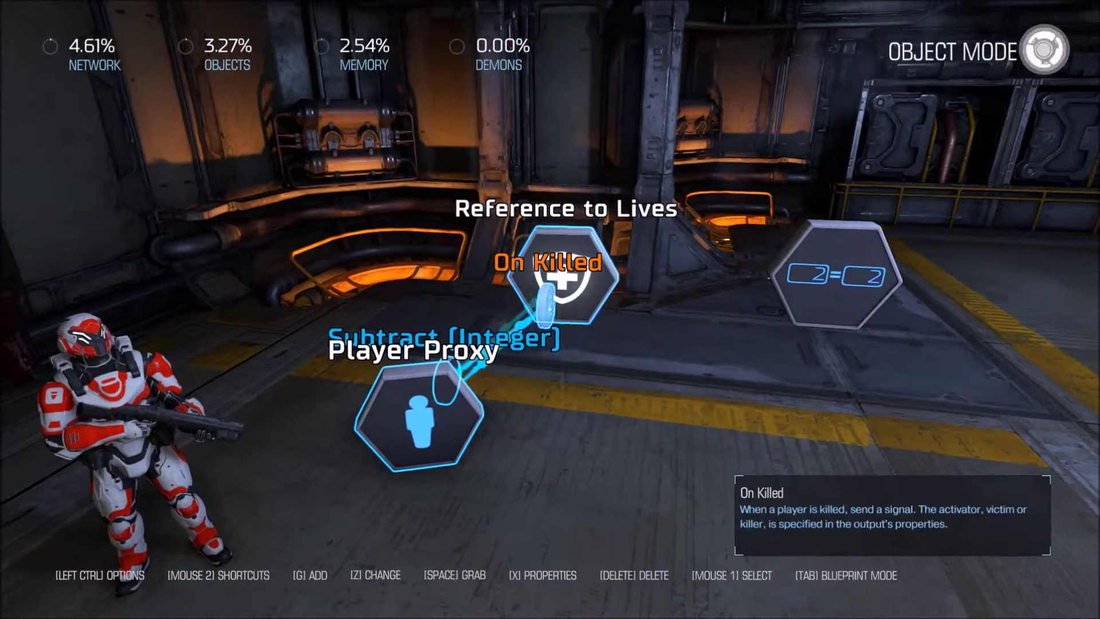
{"action": "left_click", "coordinate": [547, 307]}
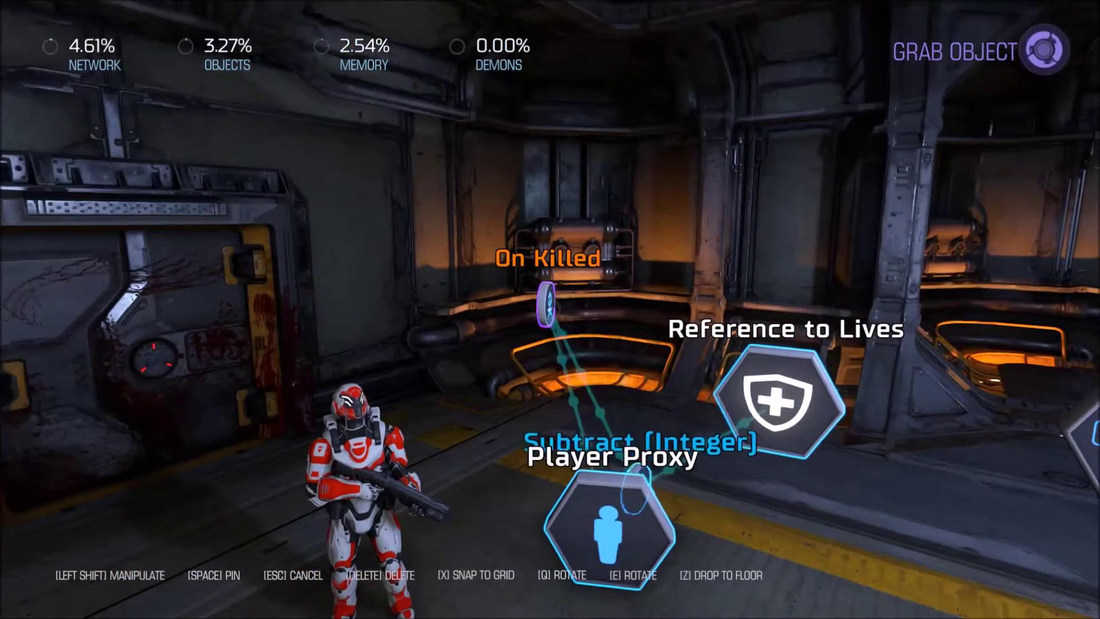
{"action": "key", "text": "space"}
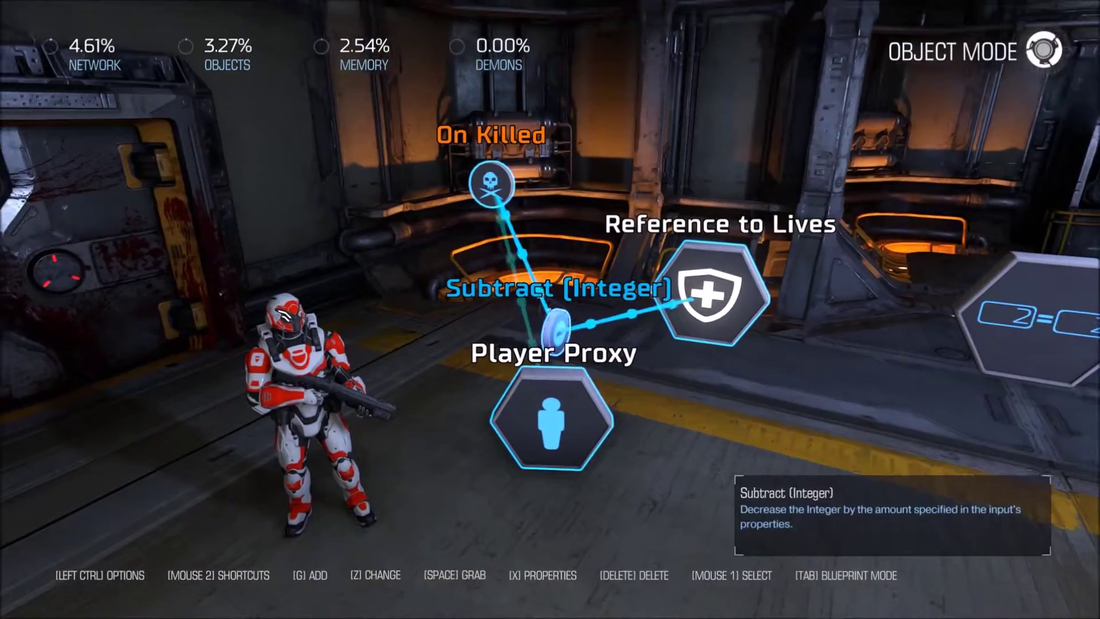
- Move the Subtract node beside the On Killed node above the Lives integer, and check its properties without changing them
{"action": "key", "text": "space"}
{"action": "key", "text": "space"}
{"action": "key", "text": "x"}
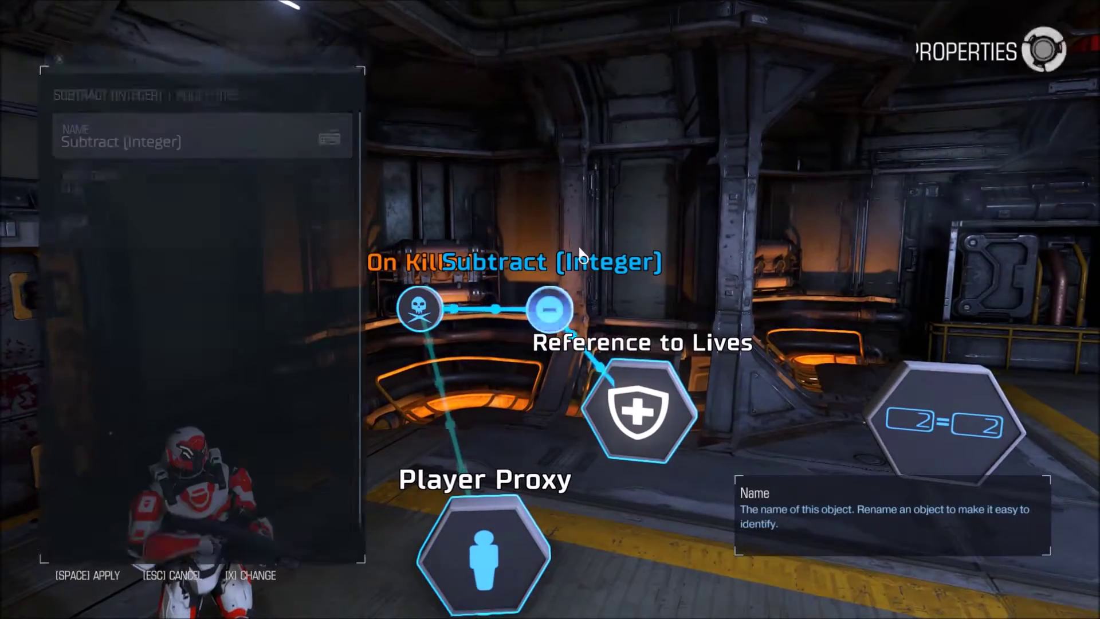
{"action": "key", "text": "Escape"}
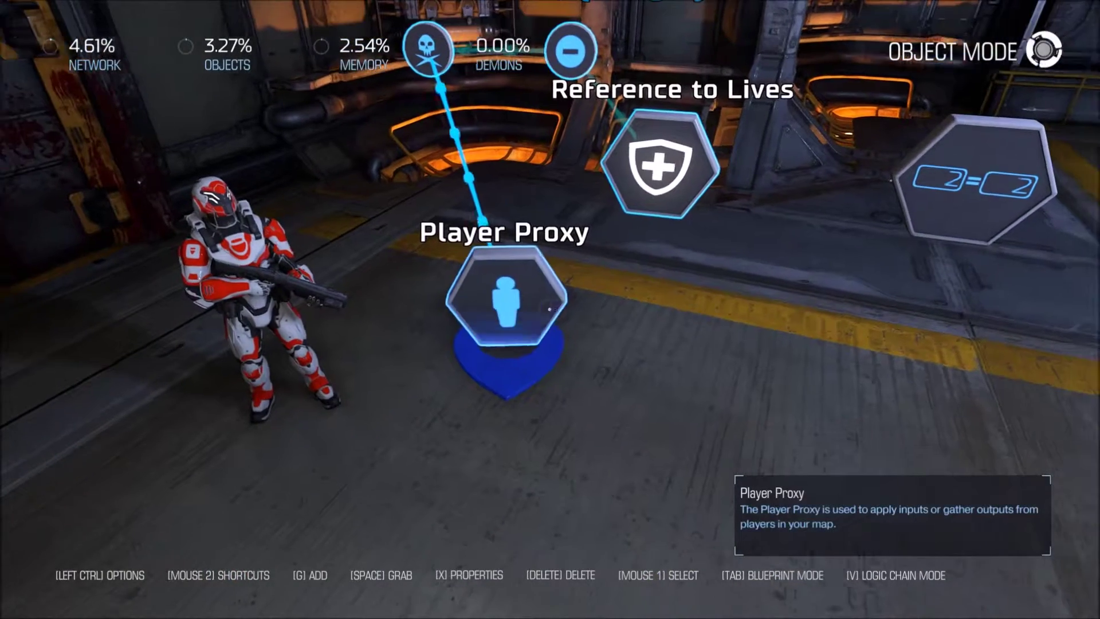
- Connect the Player Proxy's On Killed Self output to the existing Subtract node, and place the On Killed Self node above the proxy
{"action": "left_click", "coordinate": [549, 309]}
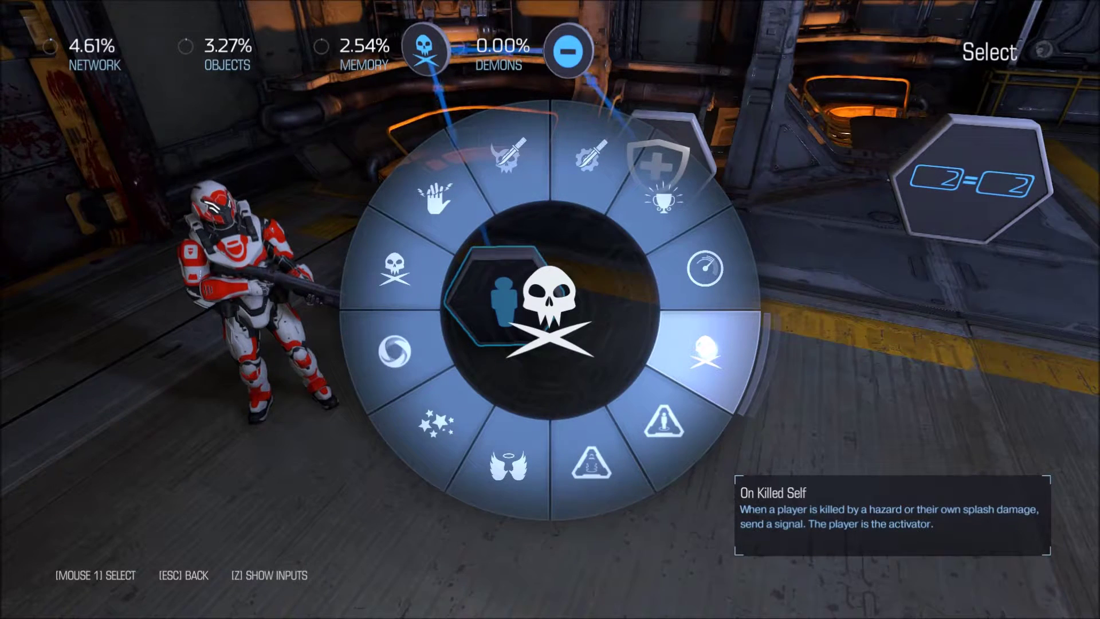
{"action": "left_click", "coordinate": [703, 353]}
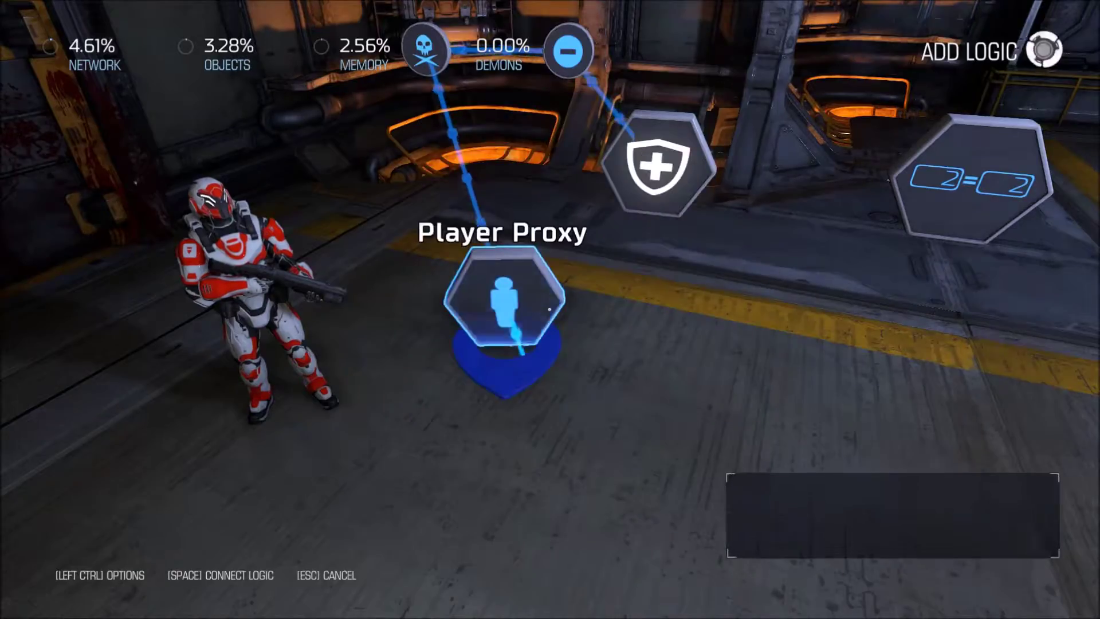
{"action": "key", "text": "space"}
{"action": "key", "text": "space"}
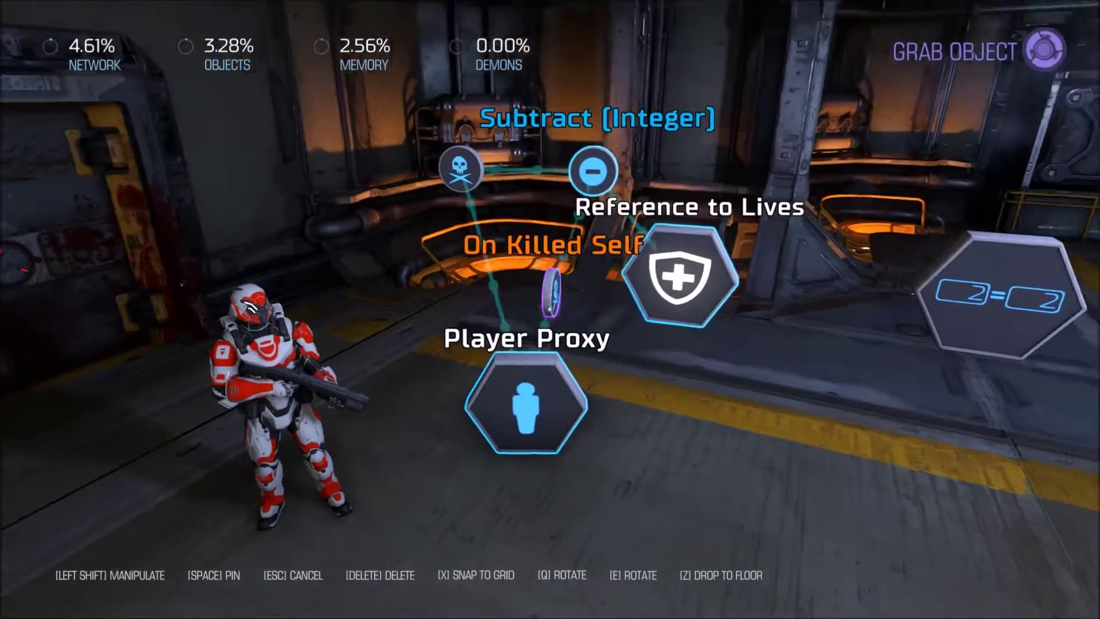
{"action": "key", "text": "e"}
{"action": "key", "text": "space"}
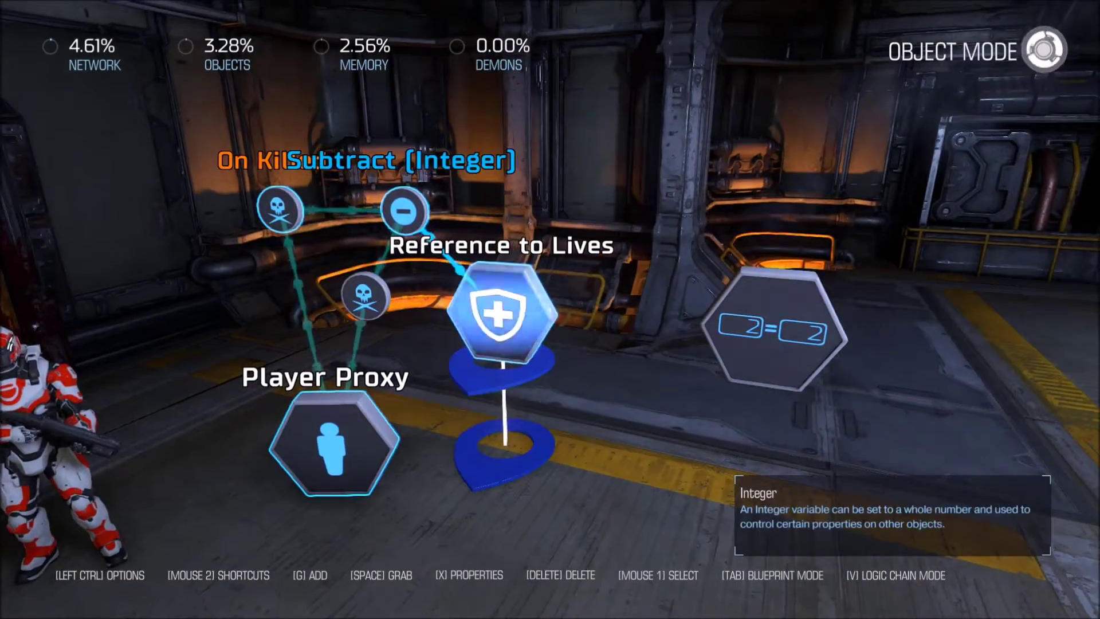
- Connect the Lives integer's On Changed output to the Integer Compare's Test input
{"action": "key", "text": "w"}
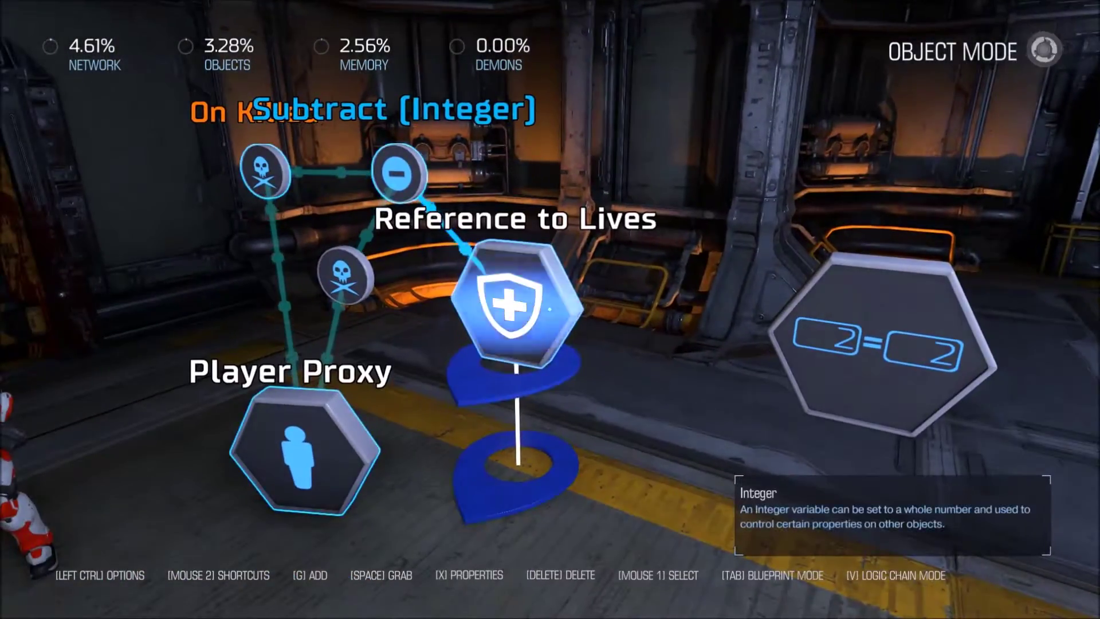
{"action": "right_click", "coordinate": [550, 309]}
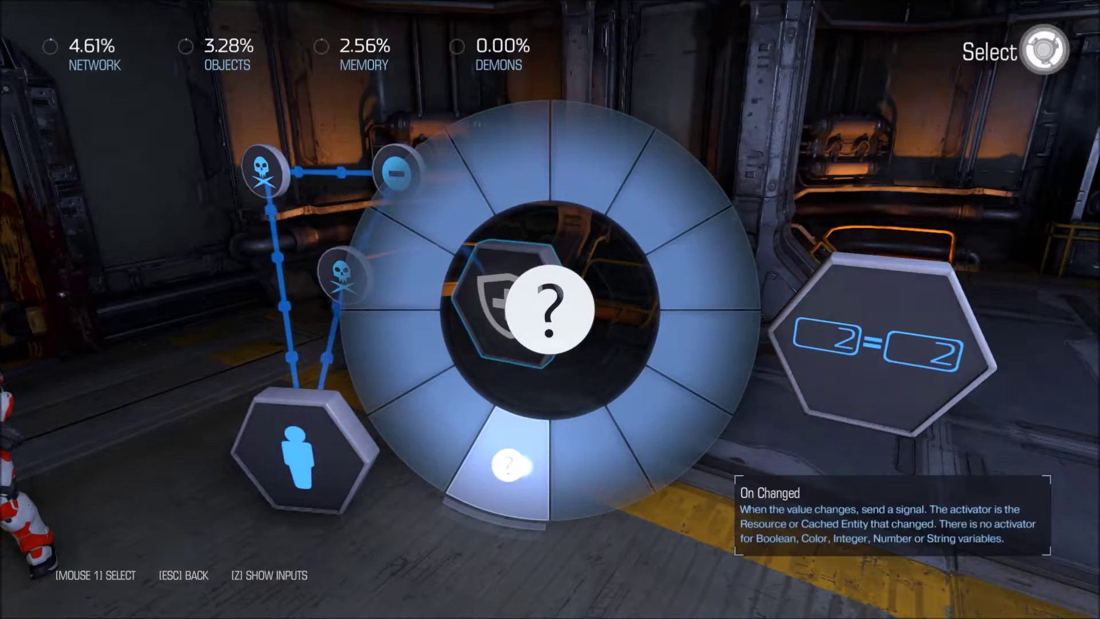
{"action": "left_click", "coordinate": [508, 465]}
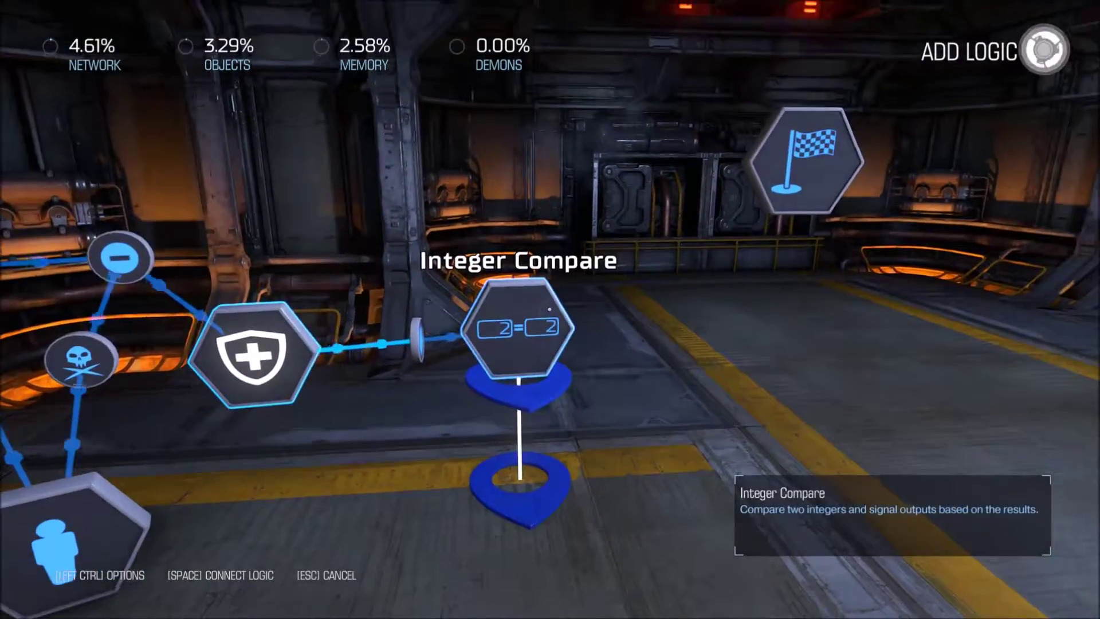
{"action": "key", "text": "a"}
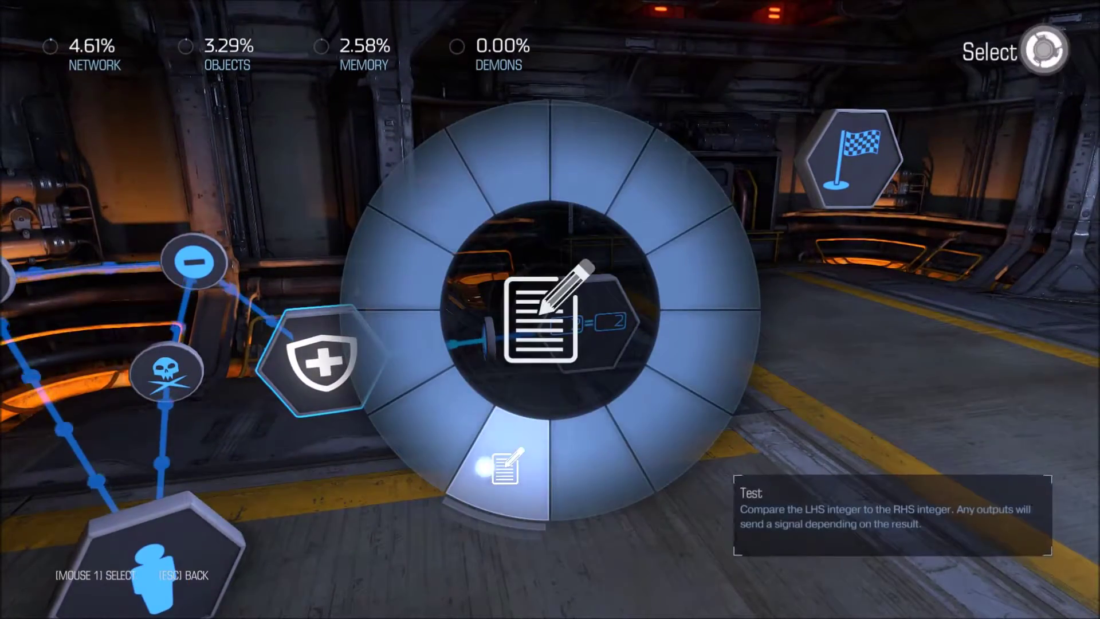
{"action": "left_click", "coordinate": [492, 465]}
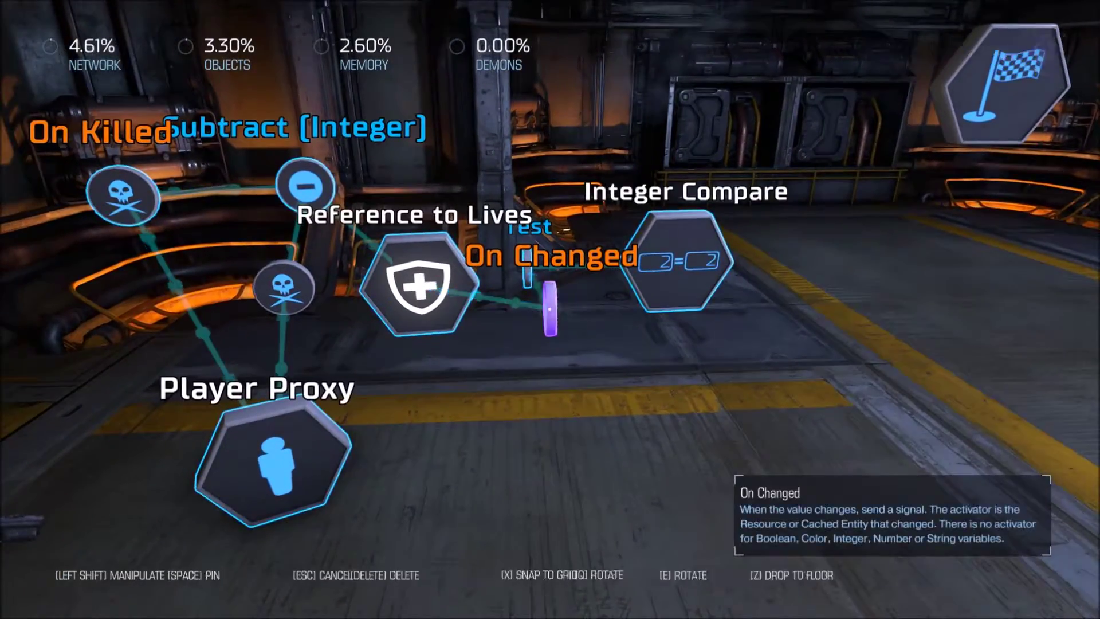
- Reposition the On Changed node above the Lives integer and the Test node above the Integer Compare
{"action": "left_click", "coordinate": [549, 309]}
{"action": "left_click", "coordinate": [548, 309]}
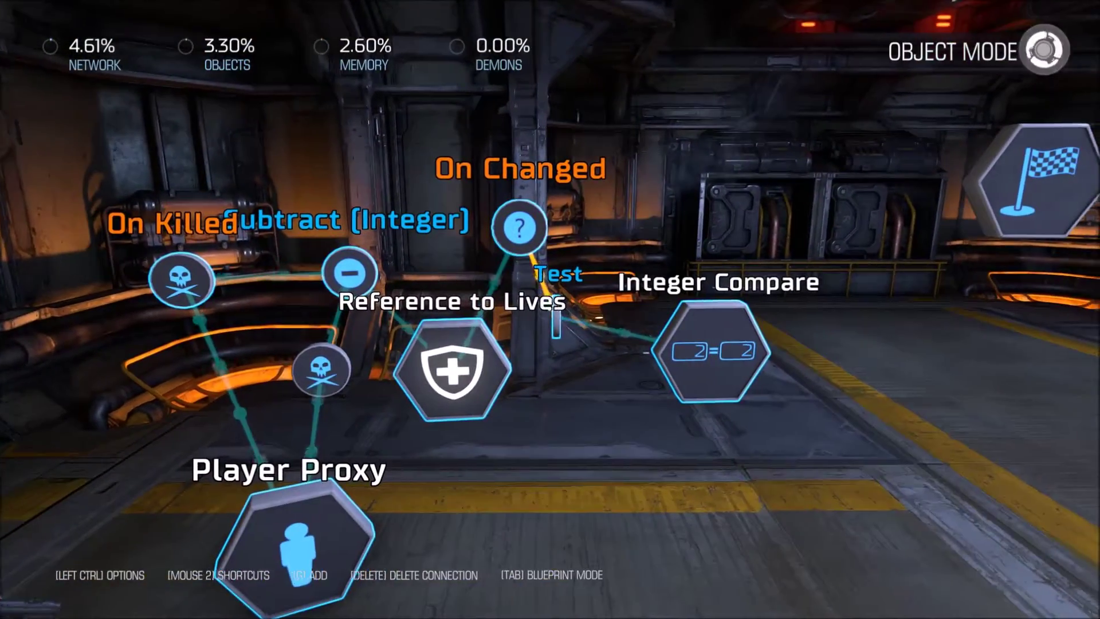
{"action": "left_click", "coordinate": [548, 306]}
{"action": "left_click", "coordinate": [549, 304]}
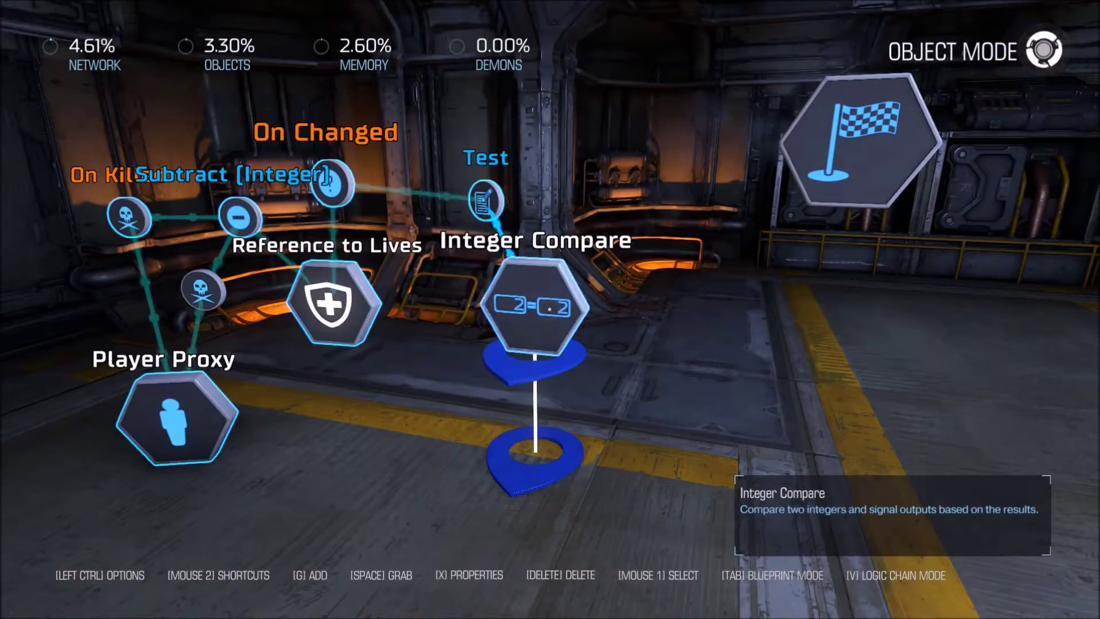
- Connect the Integer Compare's Less Than output to the End Game object's End in Defeat input
{"action": "right_click", "coordinate": [548, 309]}
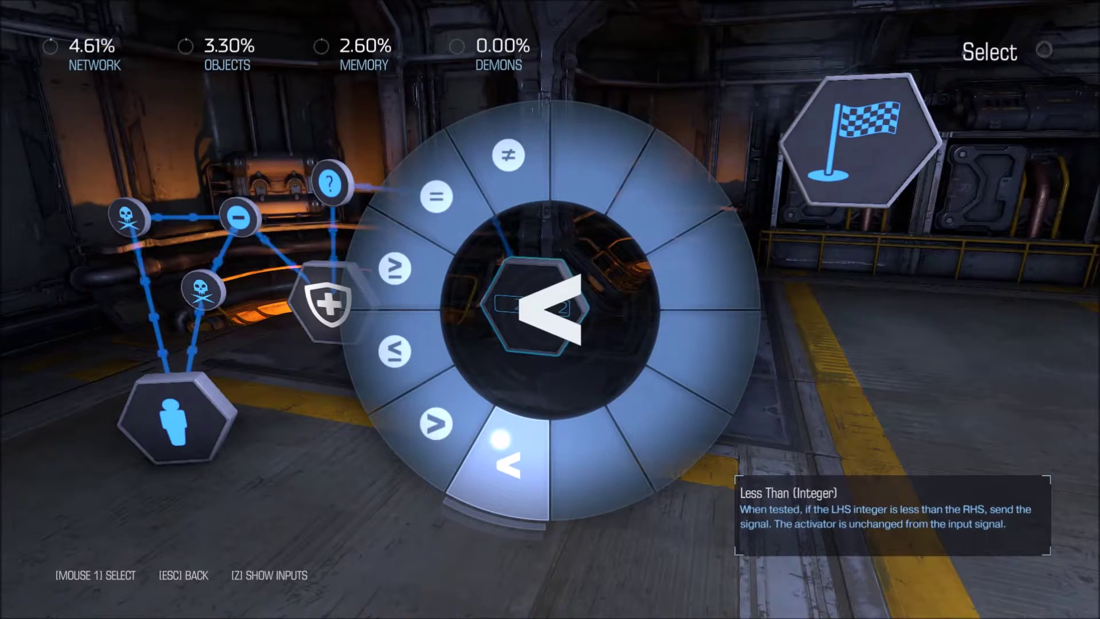
{"action": "left_click", "coordinate": [549, 309]}
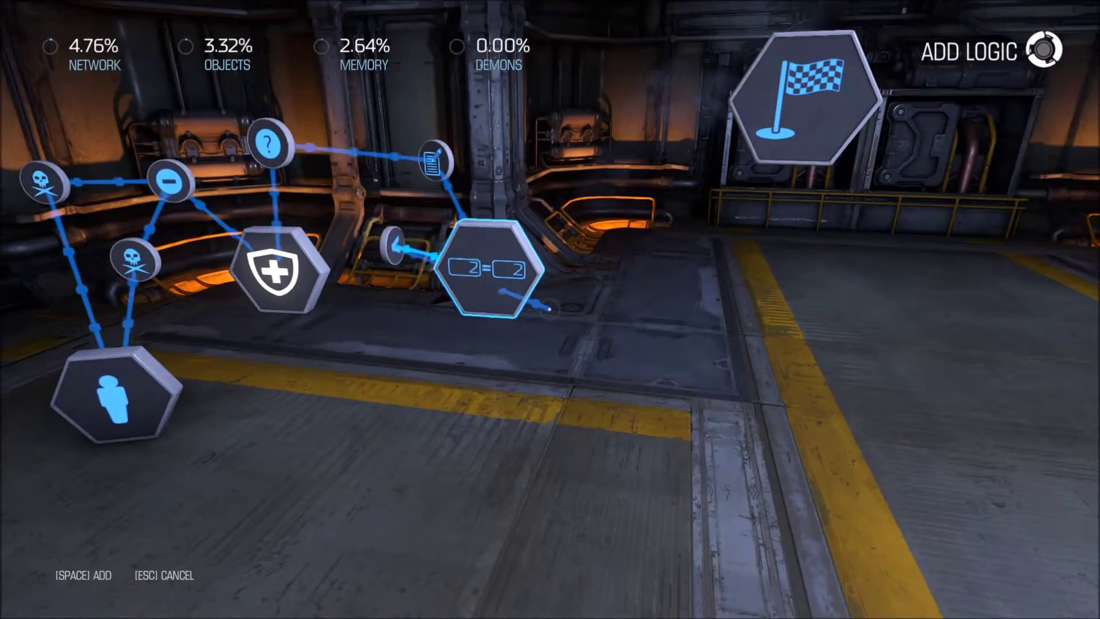
{"action": "key", "text": "space"}
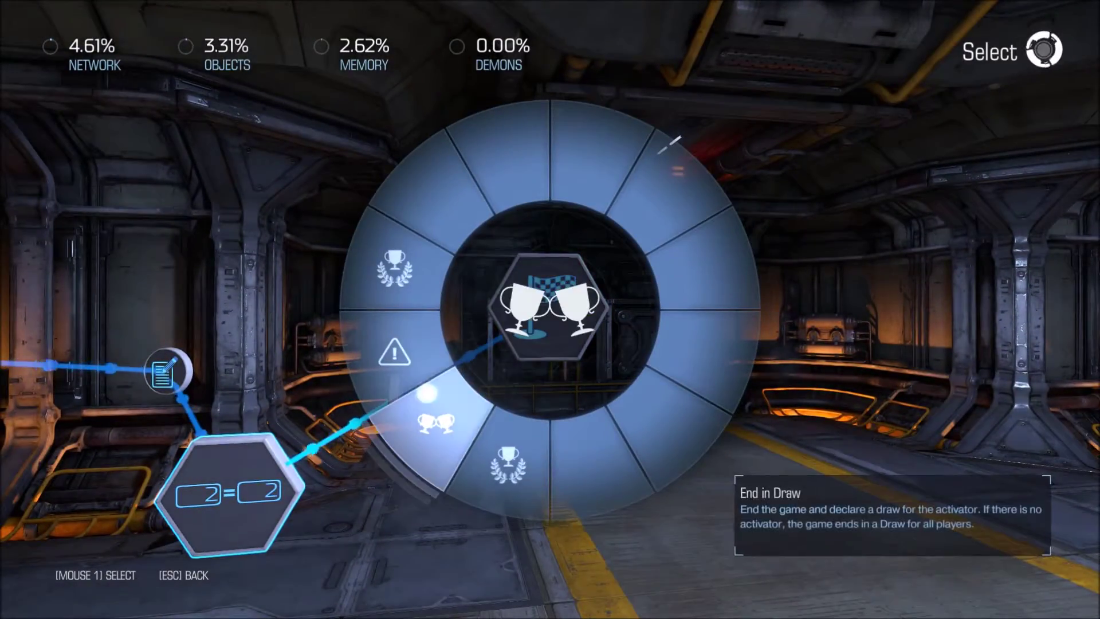
{"action": "left_click", "coordinate": [376, 310]}
{"action": "key", "text": "r"}
{"action": "key", "text": "Escape"}
- Reposition the Less Than and End in Defeat nodes between the Integer Compare and the End Game object
{"action": "key", "text": "space"}
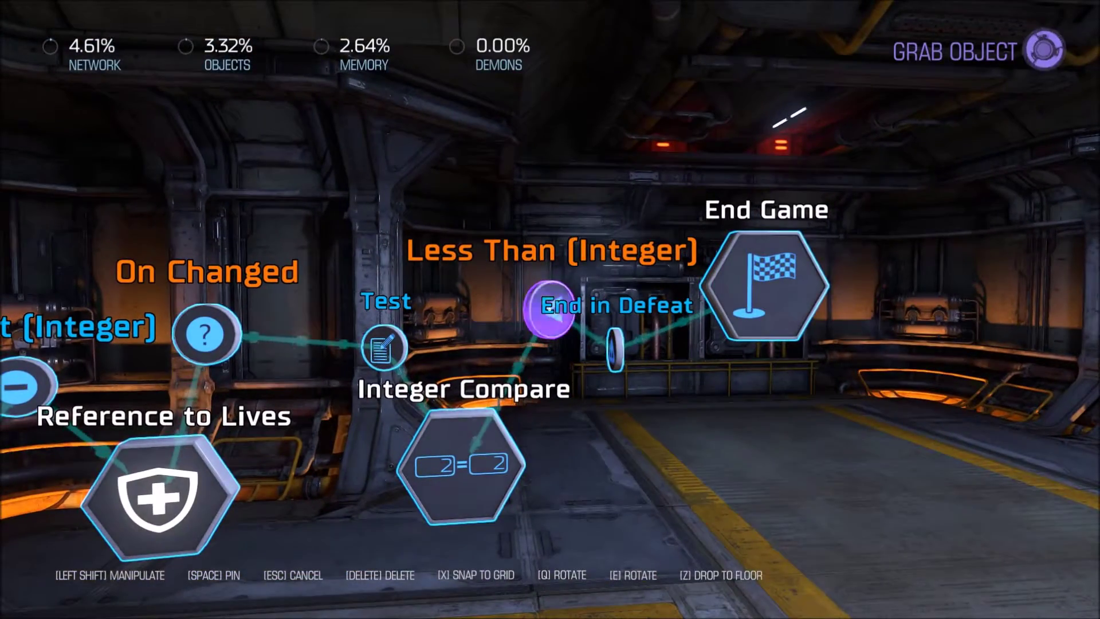
{"action": "key", "text": "space"}
{"action": "key", "text": "space"}
{"action": "key", "text": "s"}
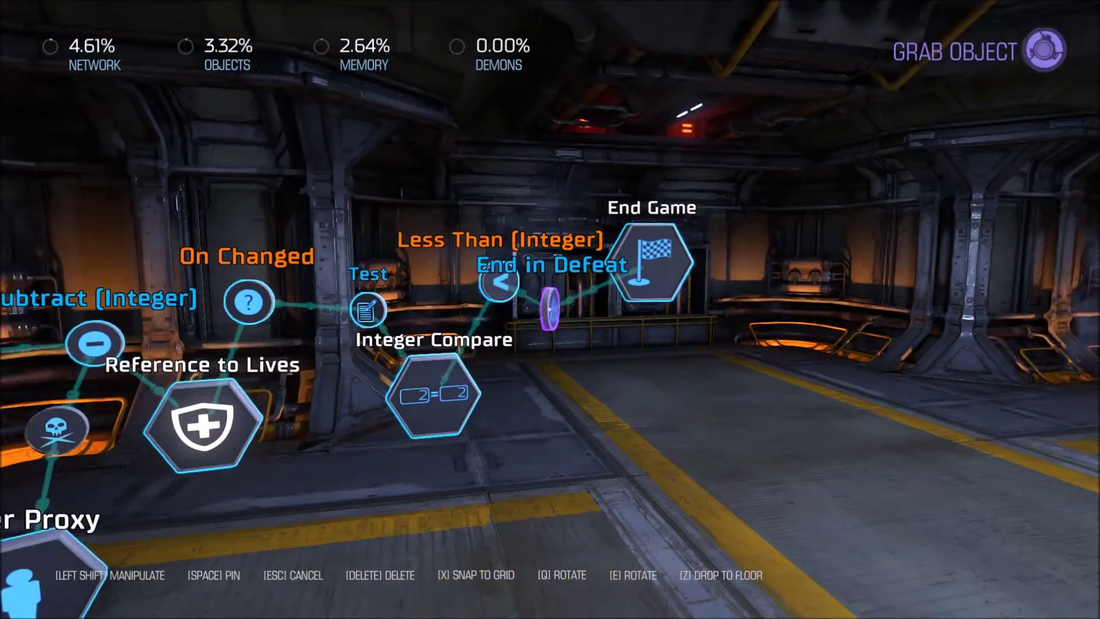
{"action": "left_click", "coordinate": [550, 310]}
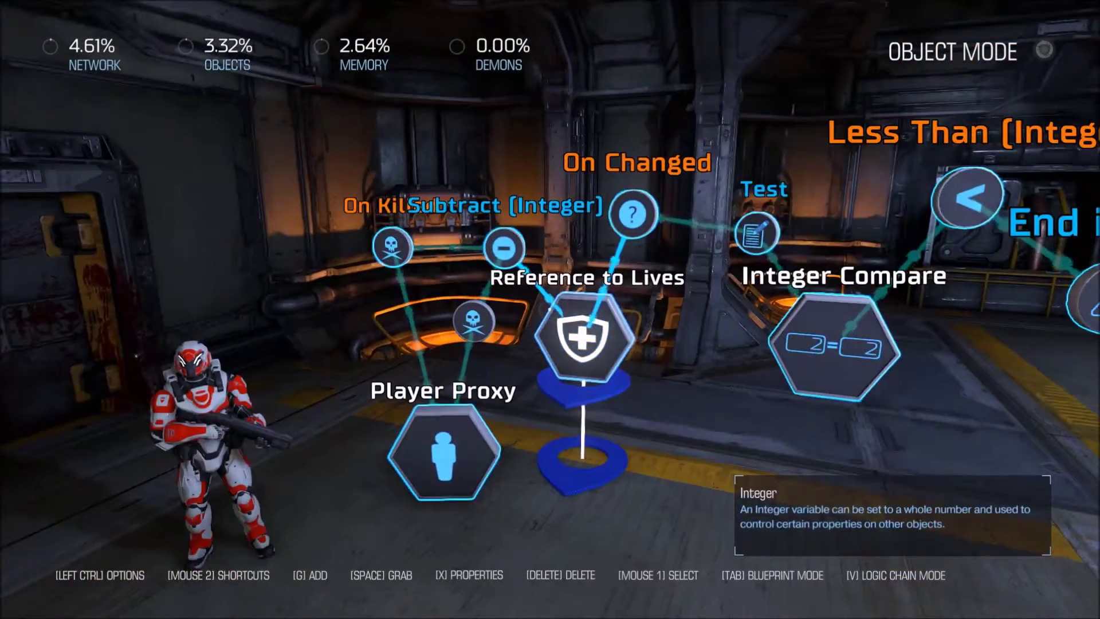
- Delete the End Game object wired to the panel in the far room, along with its End in Victory and On Used nodes
{"action": "key", "text": "w"}
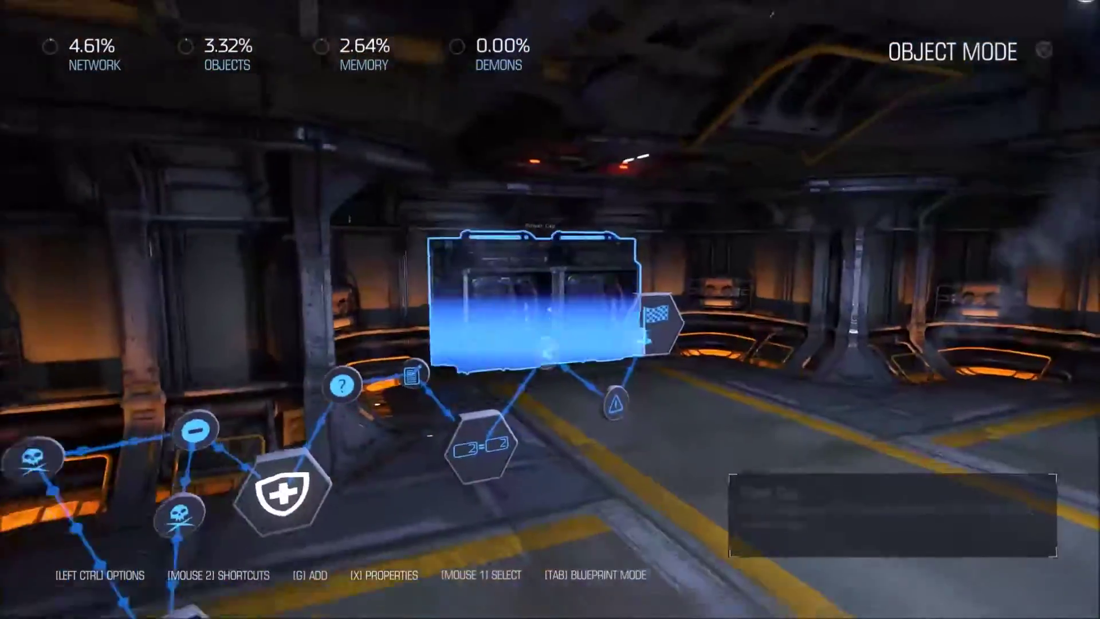
{"action": "key", "text": "w"}
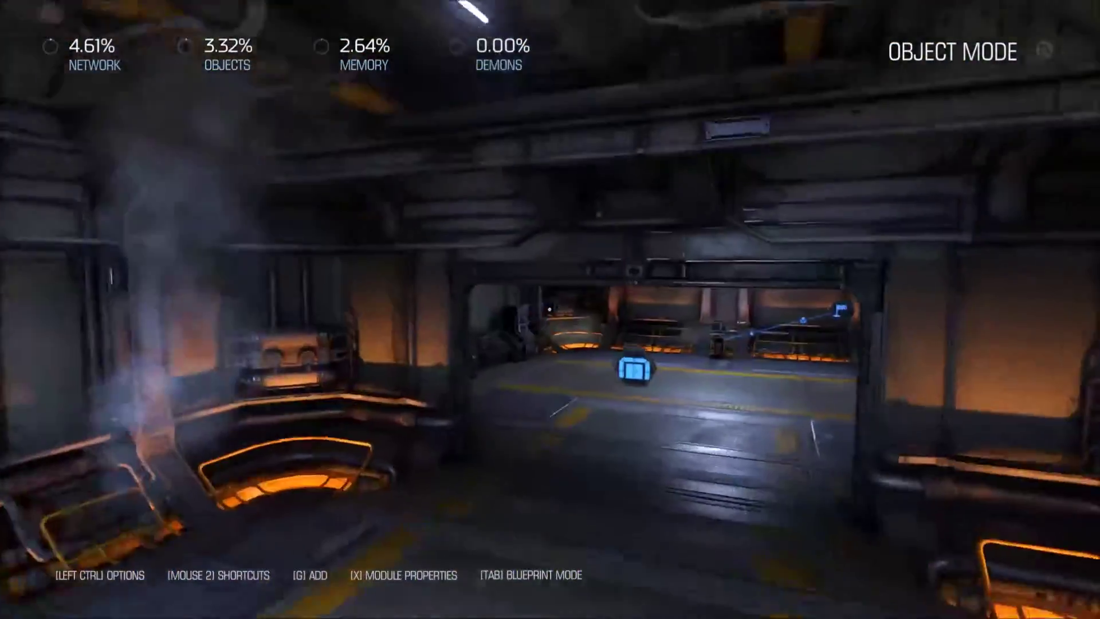
{"action": "key", "text": "w"}
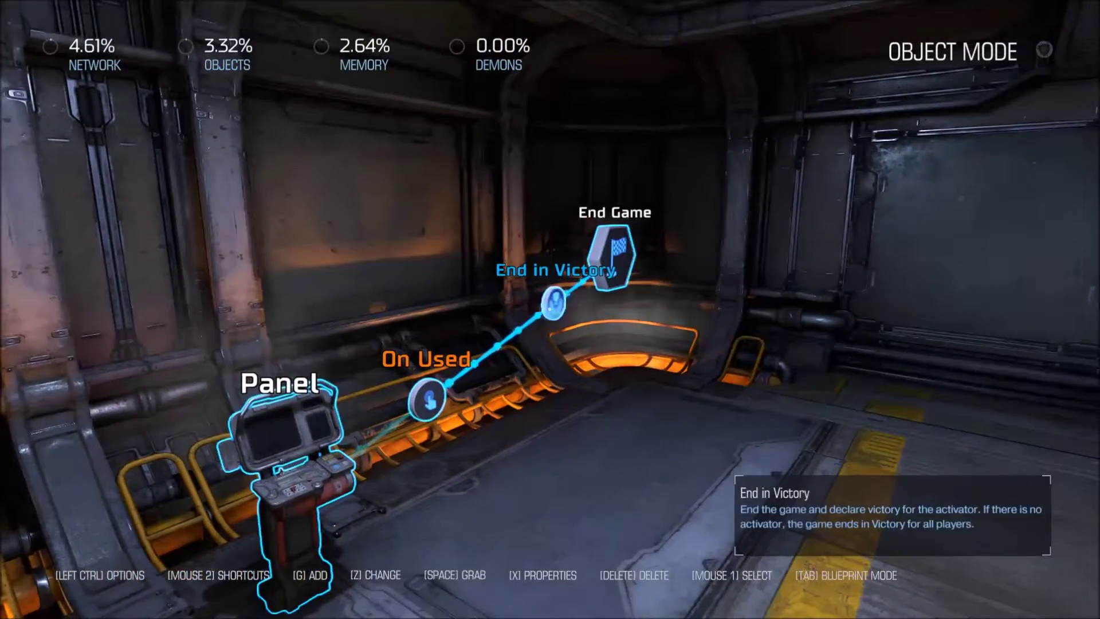
{"action": "key", "text": "Delete"}
{"action": "key", "text": "Delete"}
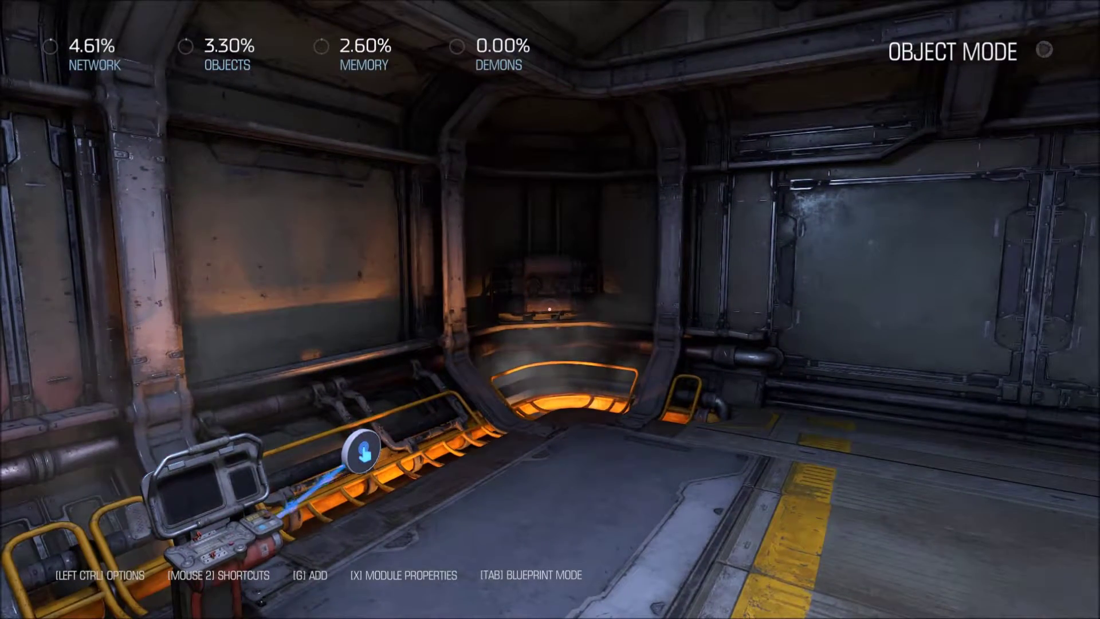
{"action": "key", "text": "w"}
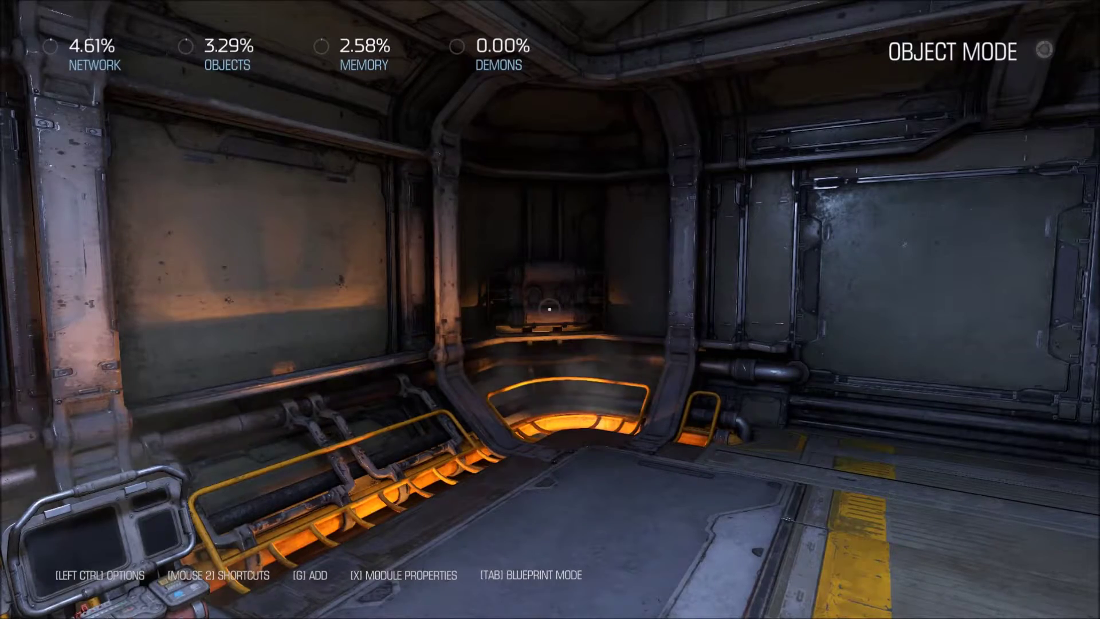
{"action": "key", "text": "s"}
{"action": "key", "text": "w"}
{"action": "key", "text": "a"}
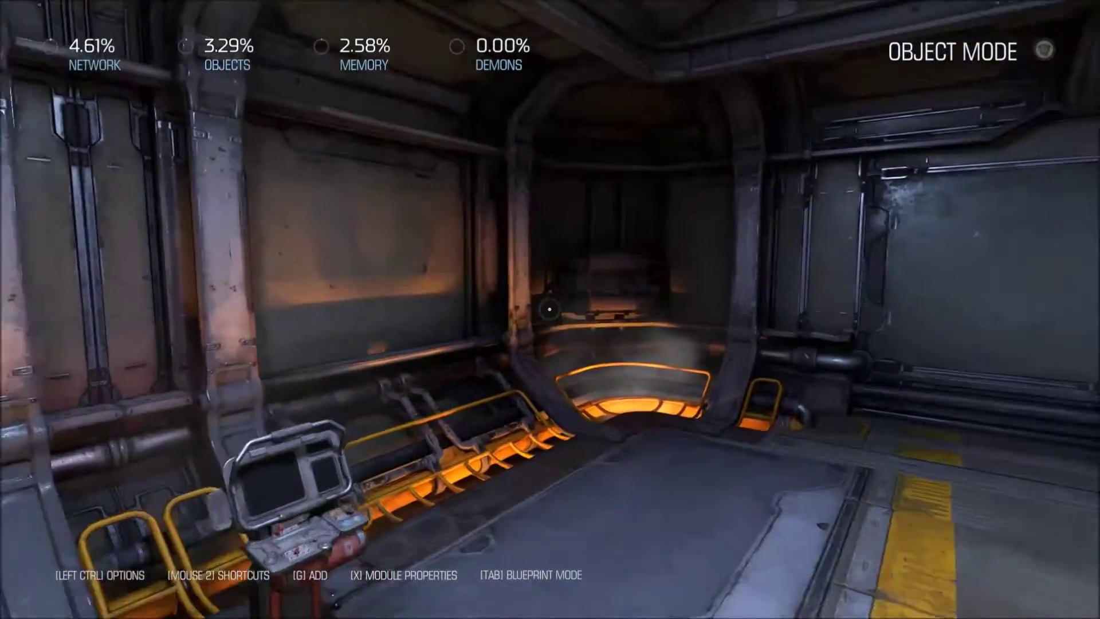
{"action": "key", "text": "d"}
{"action": "key", "text": "s"}
{"action": "key", "text": "w"}
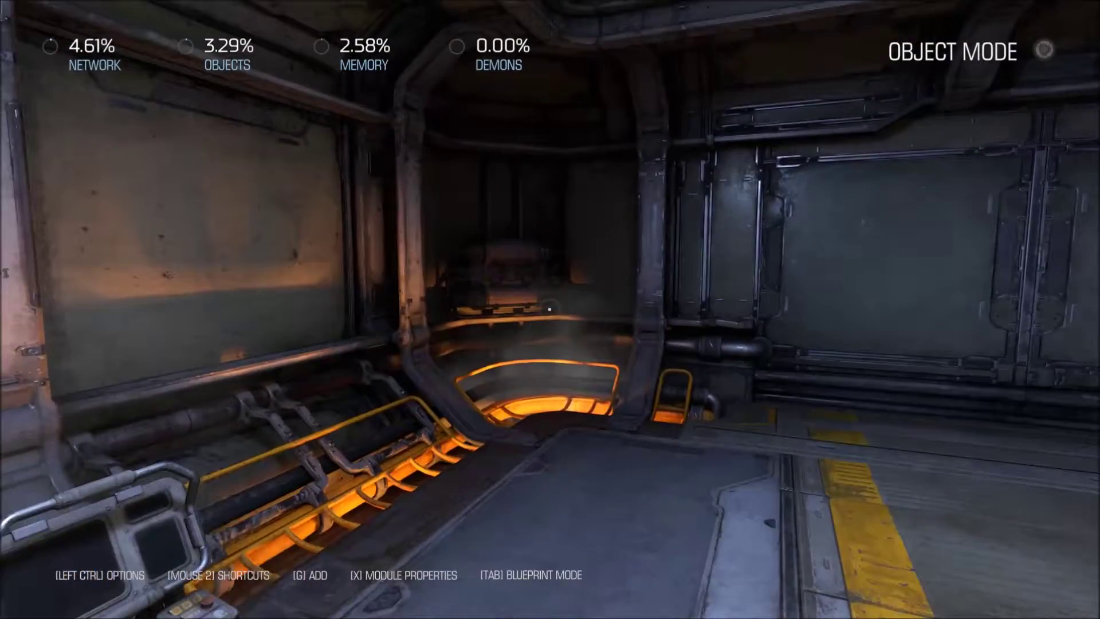
{"action": "key", "text": "s"}
- Add an Integer object as a new variable and place it on the floor beside the panel
{"action": "key", "text": "g"}
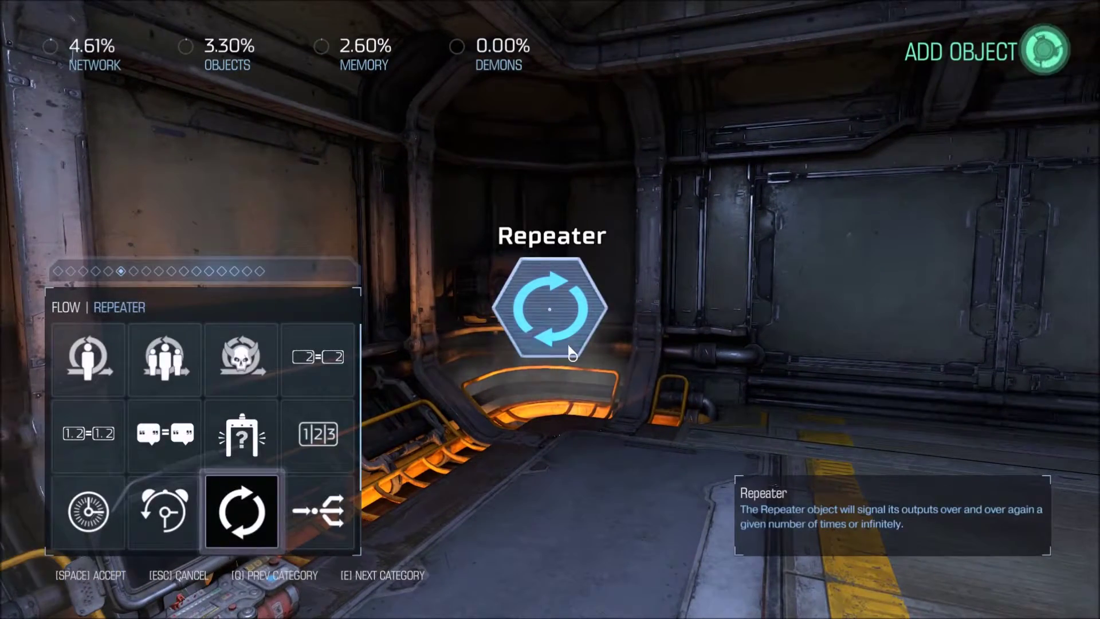
{"action": "key", "text": "e"}
{"action": "key", "text": "e"}
{"action": "key", "text": "e"}
{"action": "key", "text": "e"}
{"action": "key", "text": "e"}
{"action": "key", "text": "e"}
{"action": "key", "text": "e"}
{"action": "key", "text": "e"}
{"action": "key", "text": "e"}
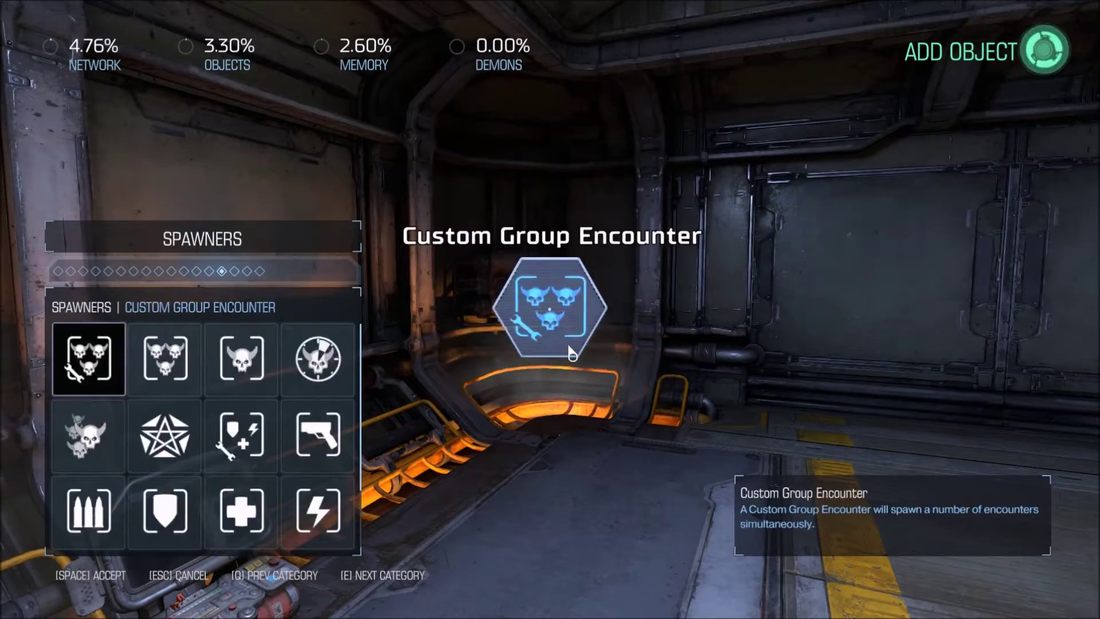
{"action": "key", "text": "d"}
{"action": "key", "text": "d"}
{"action": "key", "text": "space"}
{"action": "key", "text": "s"}
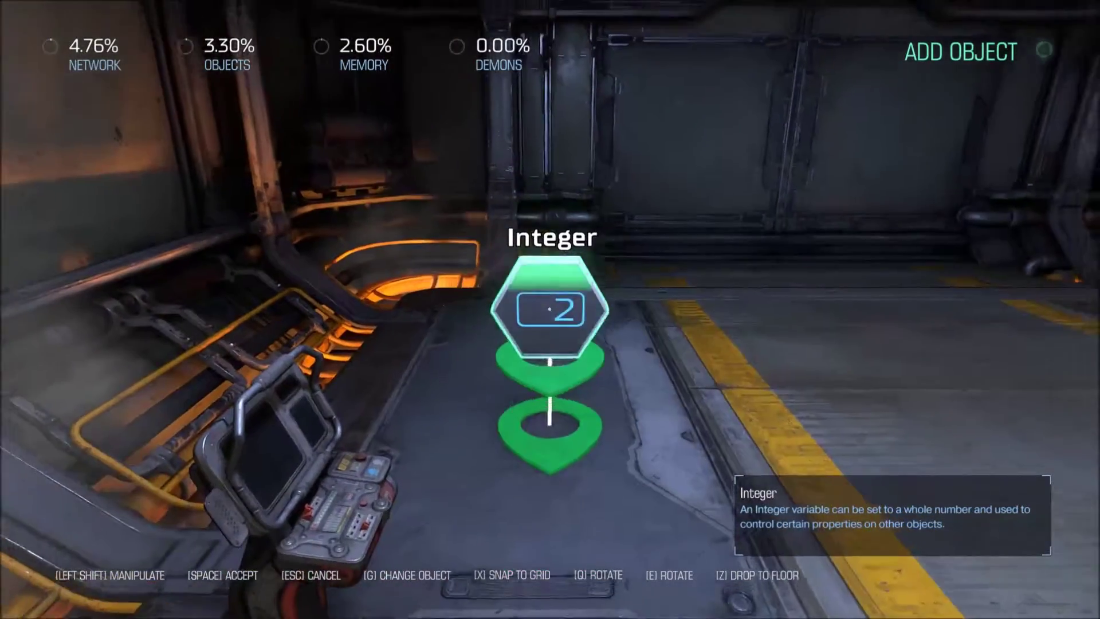
{"action": "key", "text": "space"}
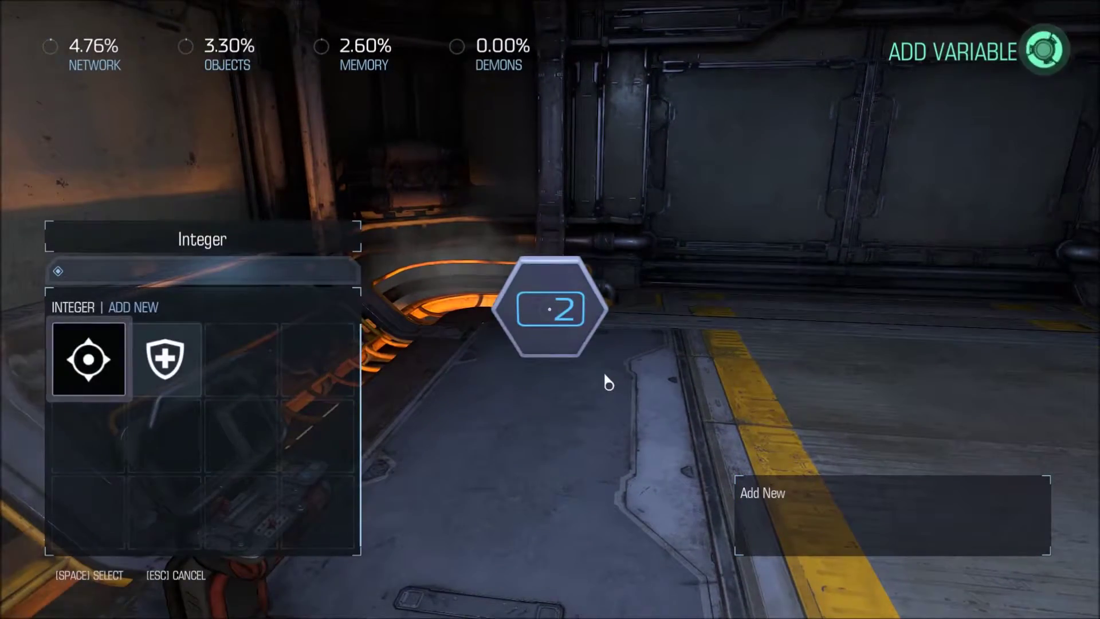
{"action": "left_click", "coordinate": [87, 369]}
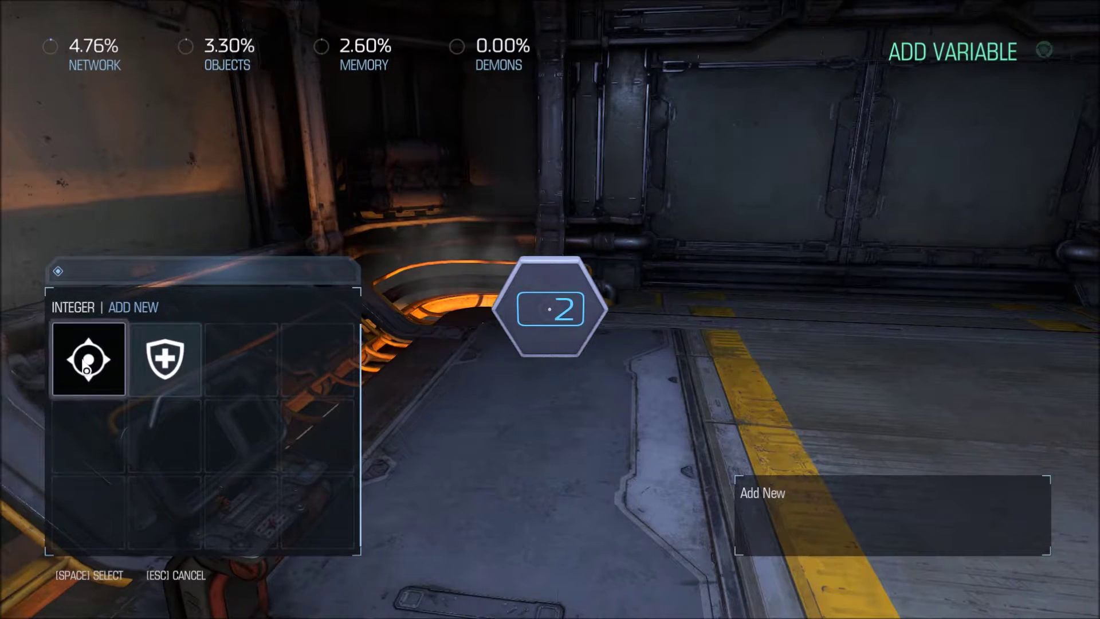
{"action": "left_click", "coordinate": [84, 361]}
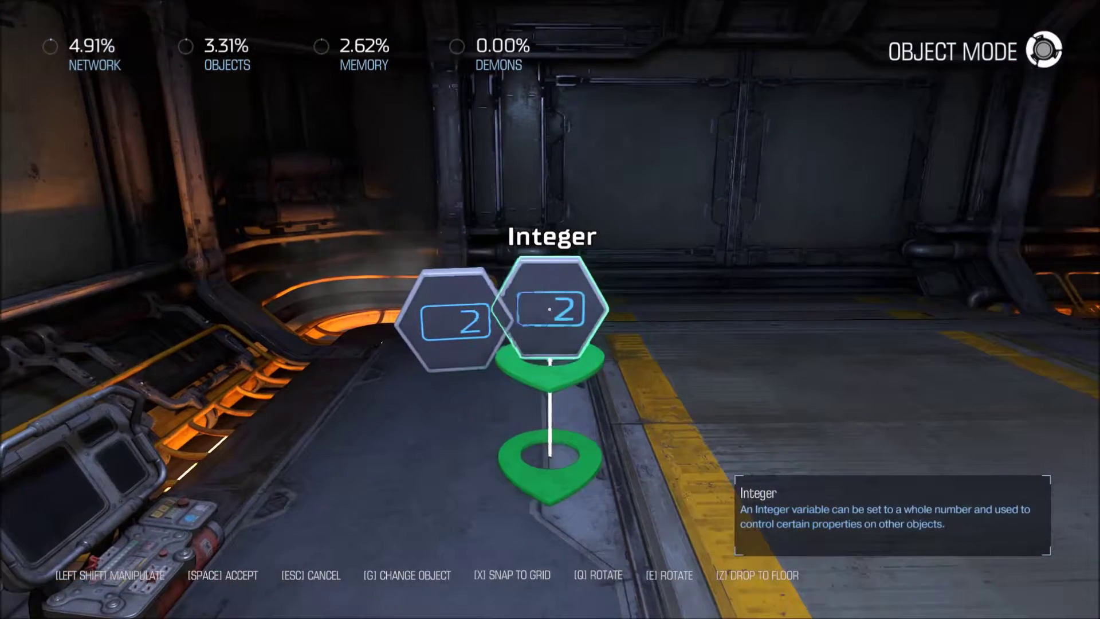
{"action": "key", "text": "Escape"}
- Rename the new integer beside the panel as tempcount and apply the properties
{"action": "key", "text": "x"}
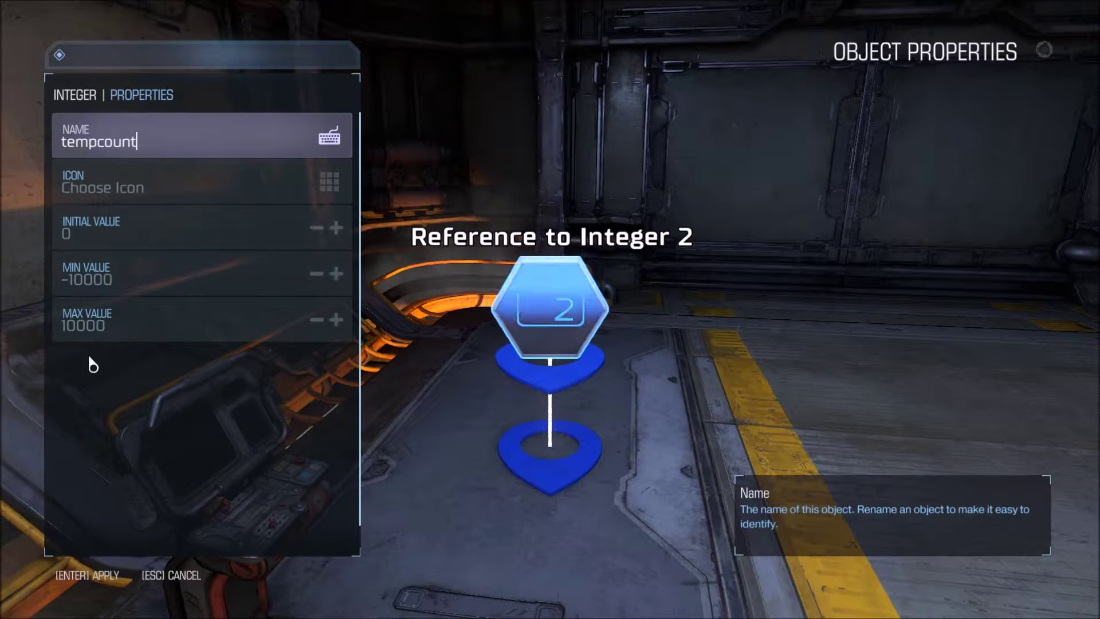
{"action": "key", "text": "Return"}
{"action": "key", "text": "space"}
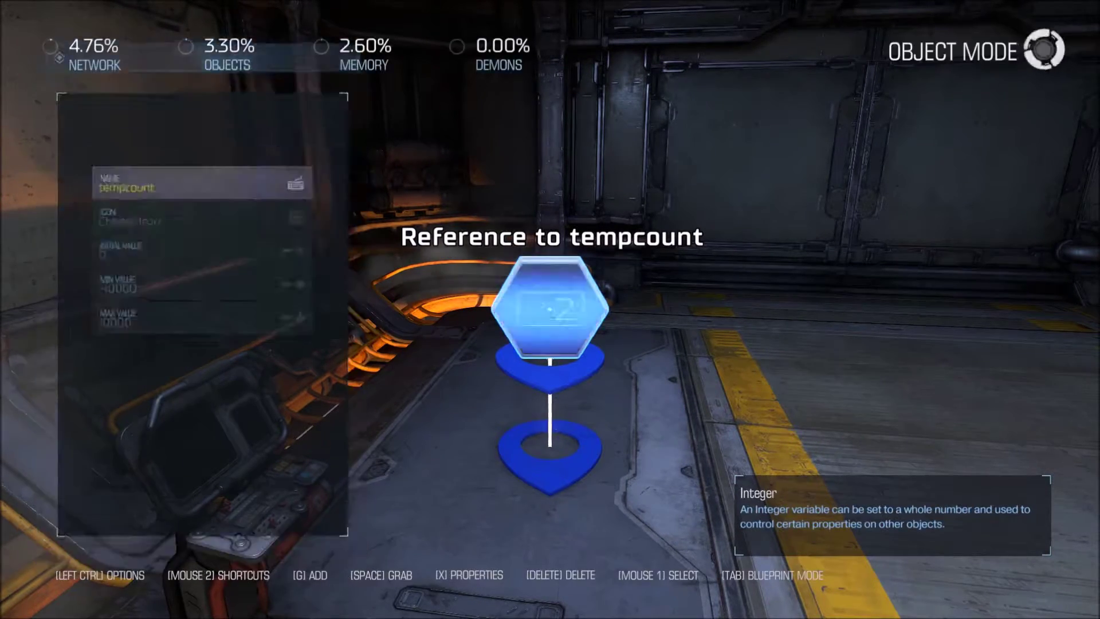
- Check the starting value in the tempcount integer's properties
{"action": "key", "text": "x"}
{"action": "key", "text": "s"}
{"action": "key", "text": "s"}
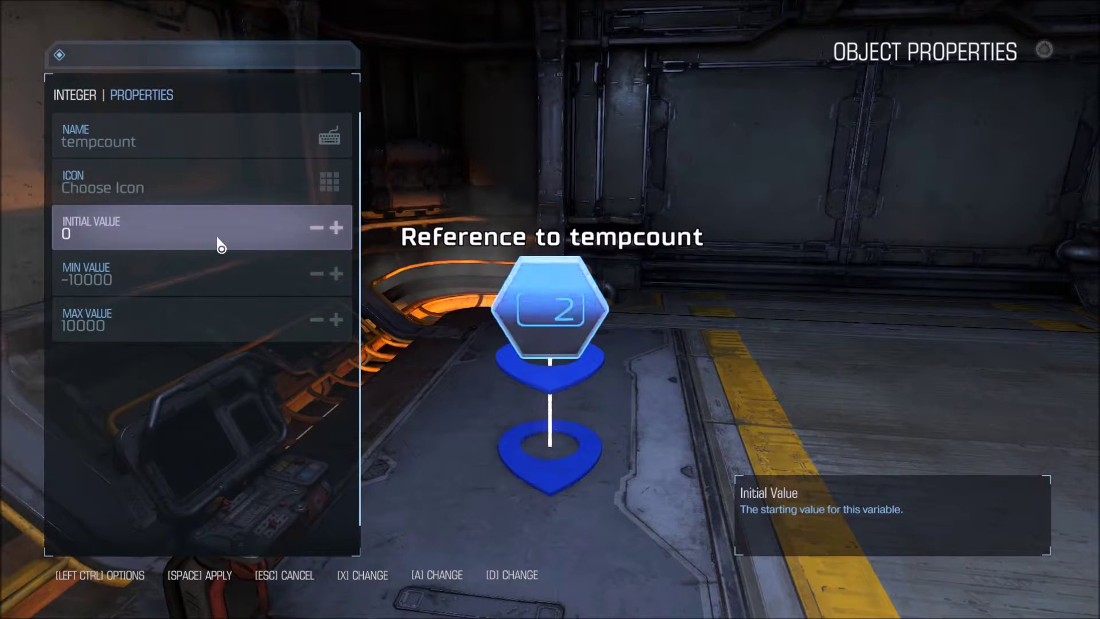
{"action": "key", "text": "space"}
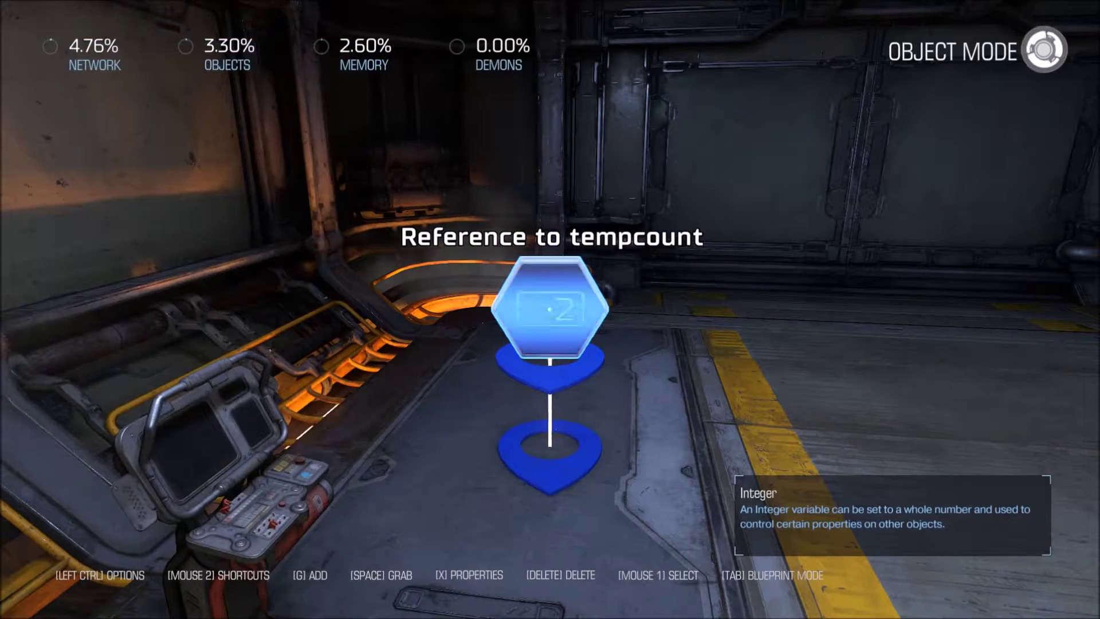
- Add an Integer Compare object from the Flow category and place it in the air near the tempcount integer
{"action": "key", "text": "e"}
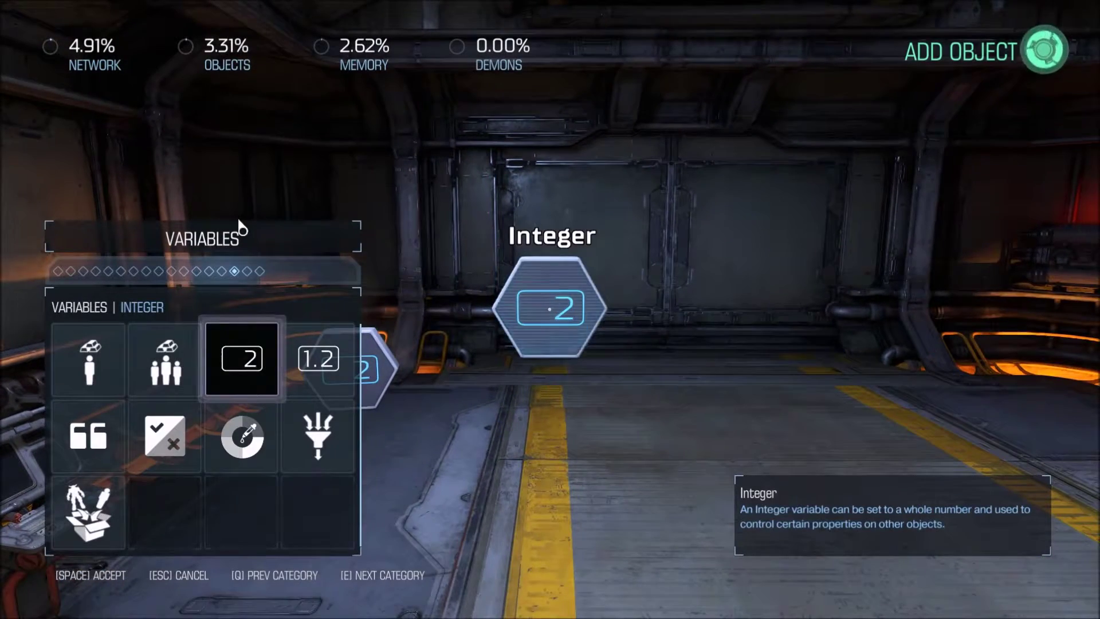
{"action": "key", "text": "a"}
{"action": "key", "text": "a"}
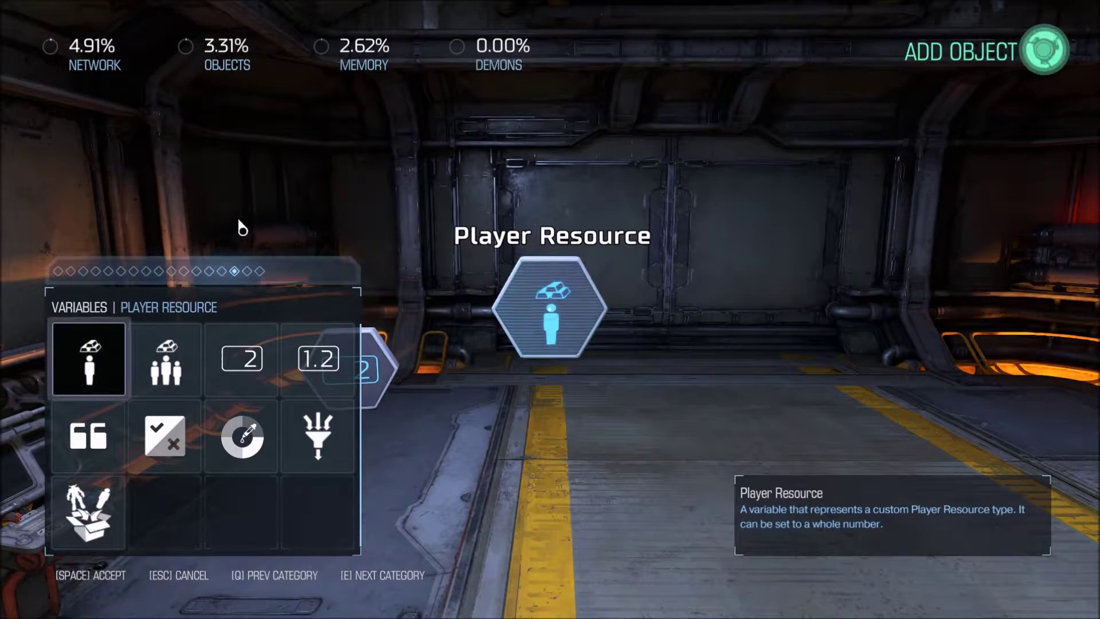
{"action": "key", "text": "q"}
{"action": "key", "text": "q"}
{"action": "key", "text": "q"}
{"action": "key", "text": "q"}
{"action": "key", "text": "q"}
{"action": "key", "text": "q"}
{"action": "key", "text": "q"}
{"action": "key", "text": "q"}
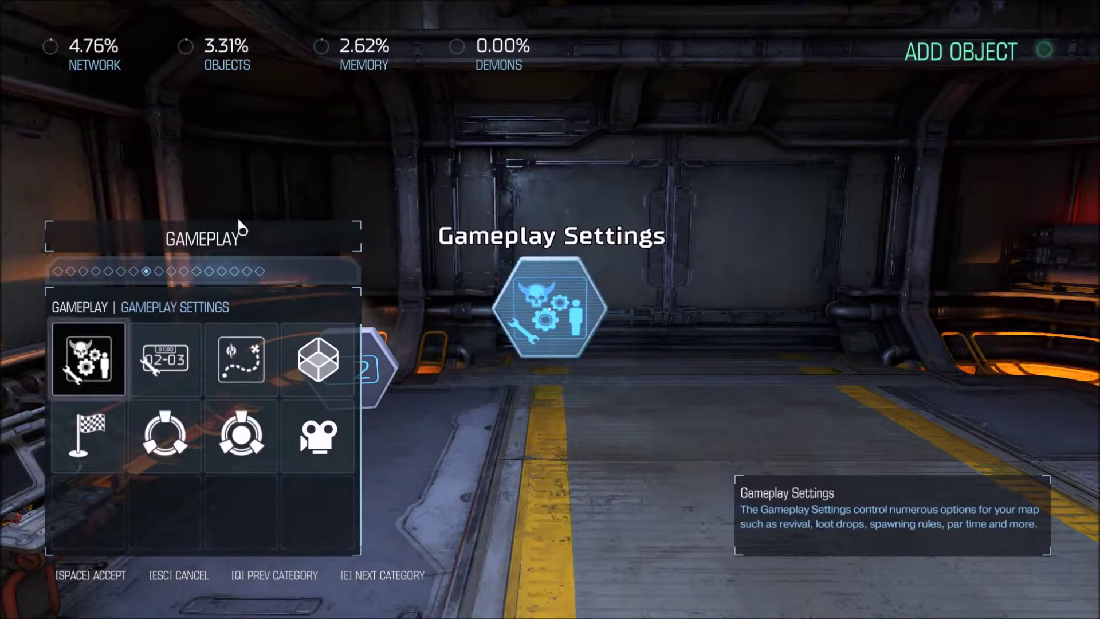
{"action": "key", "text": "Right"}
{"action": "key", "text": "Right"}
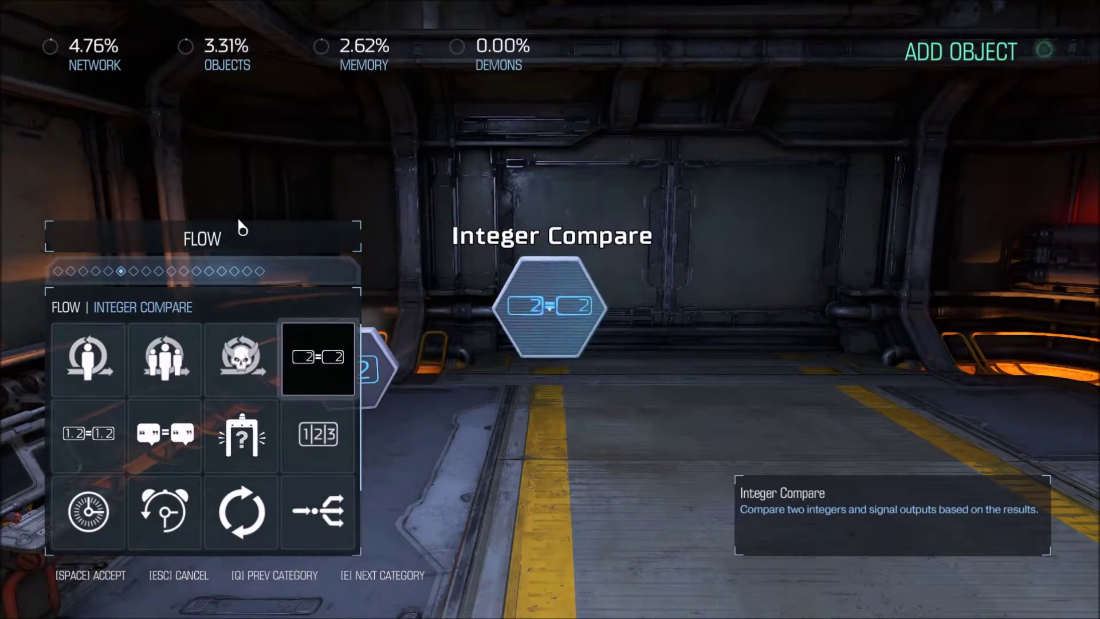
{"action": "key", "text": "space"}
- Add a Repeater object and place it in the air above the tempcount integer, beside the Integer Compare
{"action": "key", "text": "g"}
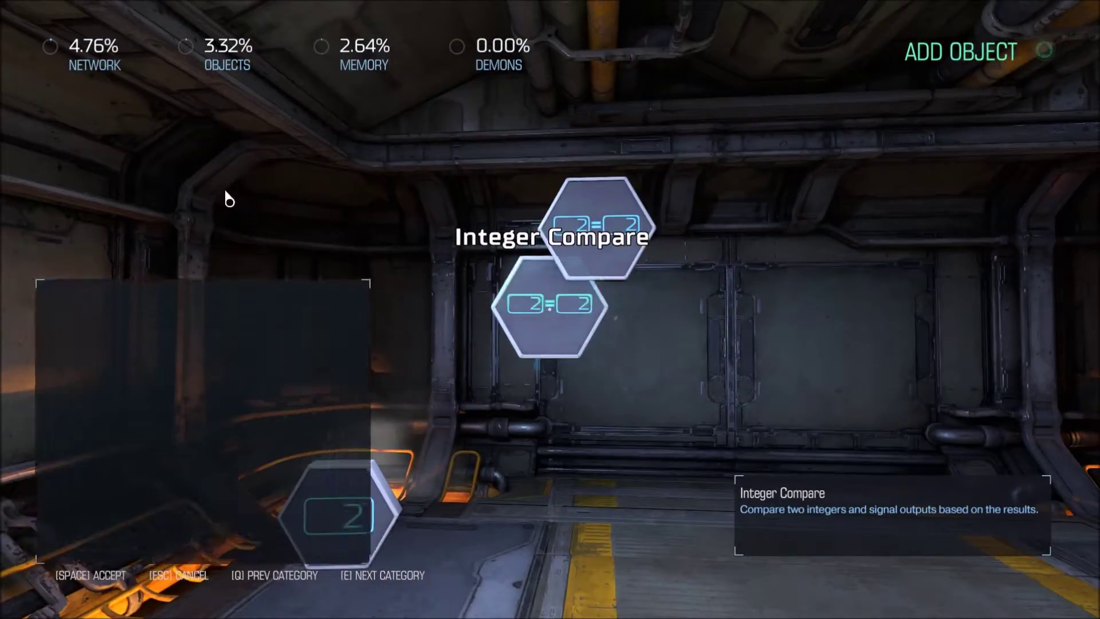
{"action": "key", "text": "s"}
{"action": "key", "text": "s"}
{"action": "key", "text": "a"}
{"action": "key", "text": "space"}
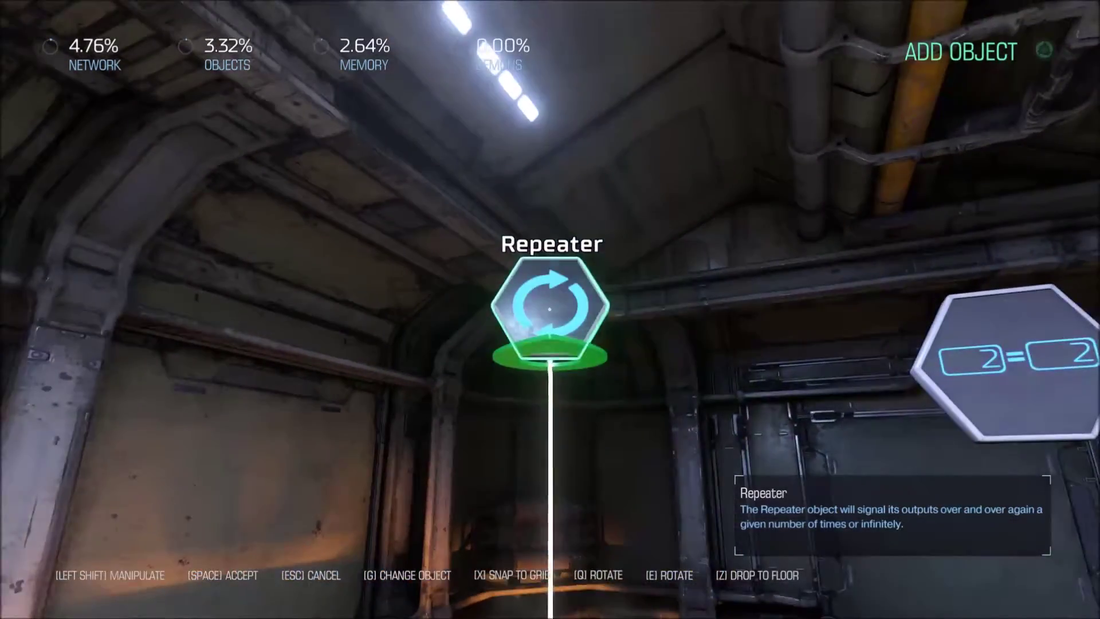
{"action": "key", "text": "space"}
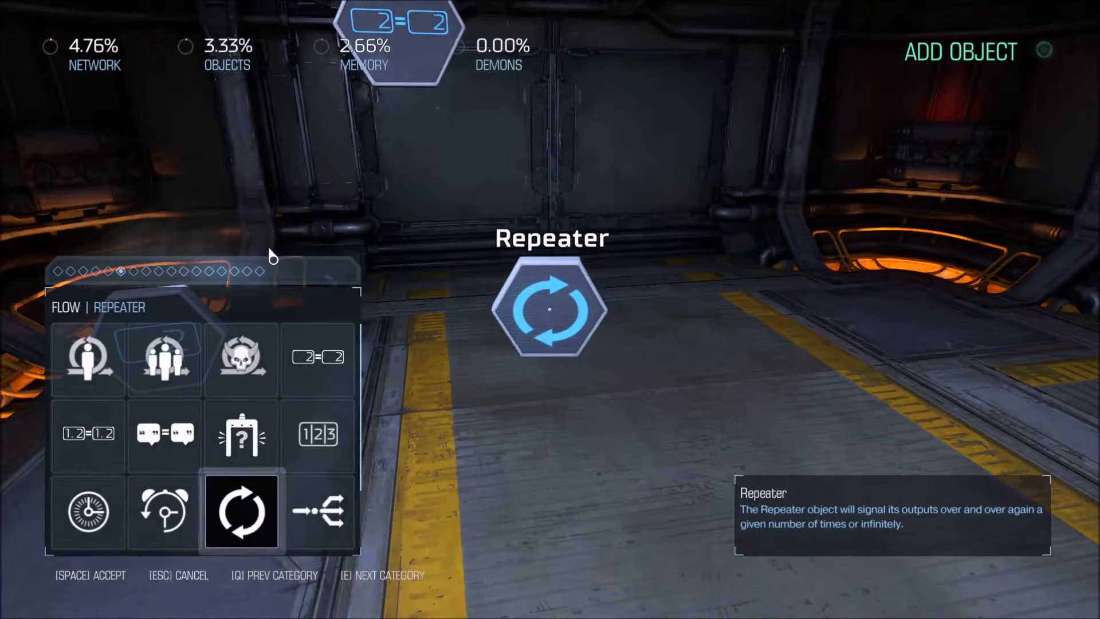
- Add a Player Proxy near the floor and a Message object in front of the blank wall
{"action": "key", "text": "e"}
{"action": "key", "text": "e"}
{"action": "key", "text": "e"}
{"action": "key", "text": "e"}
{"action": "key", "text": "e"}
{"action": "key", "text": "e"}
{"action": "key", "text": "e"}
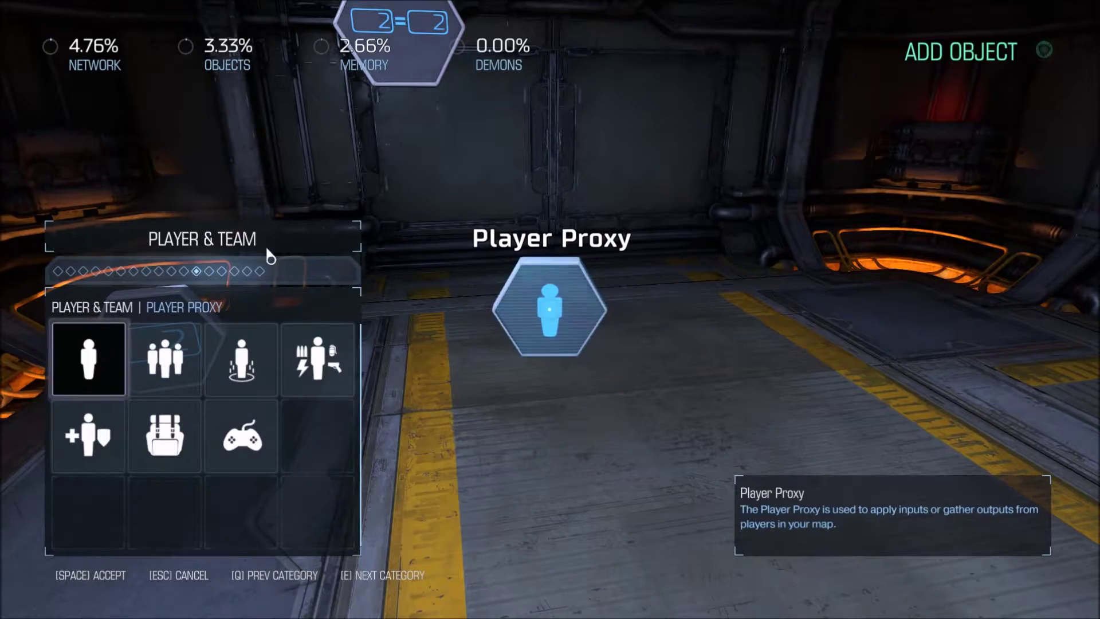
{"action": "key", "text": "space"}
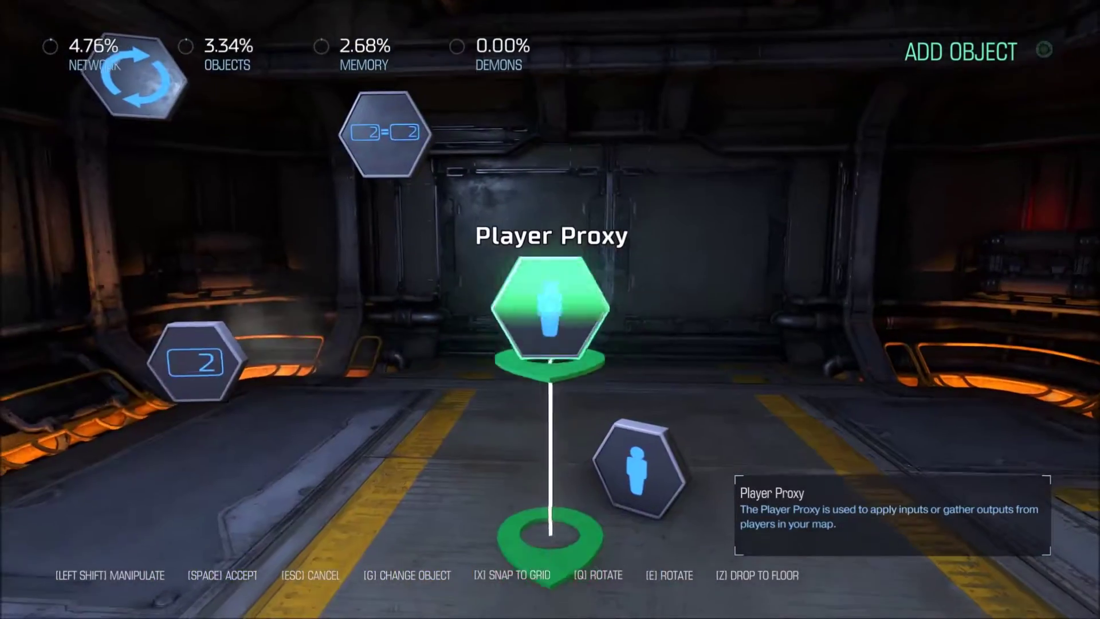
{"action": "key", "text": "space"}
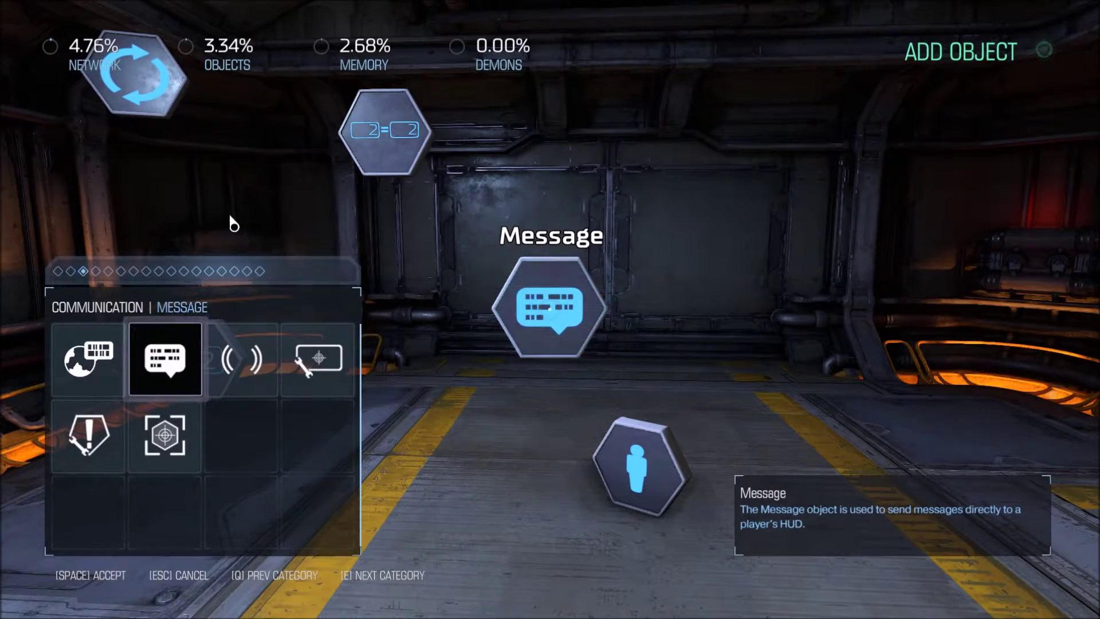
{"action": "key", "text": "space"}
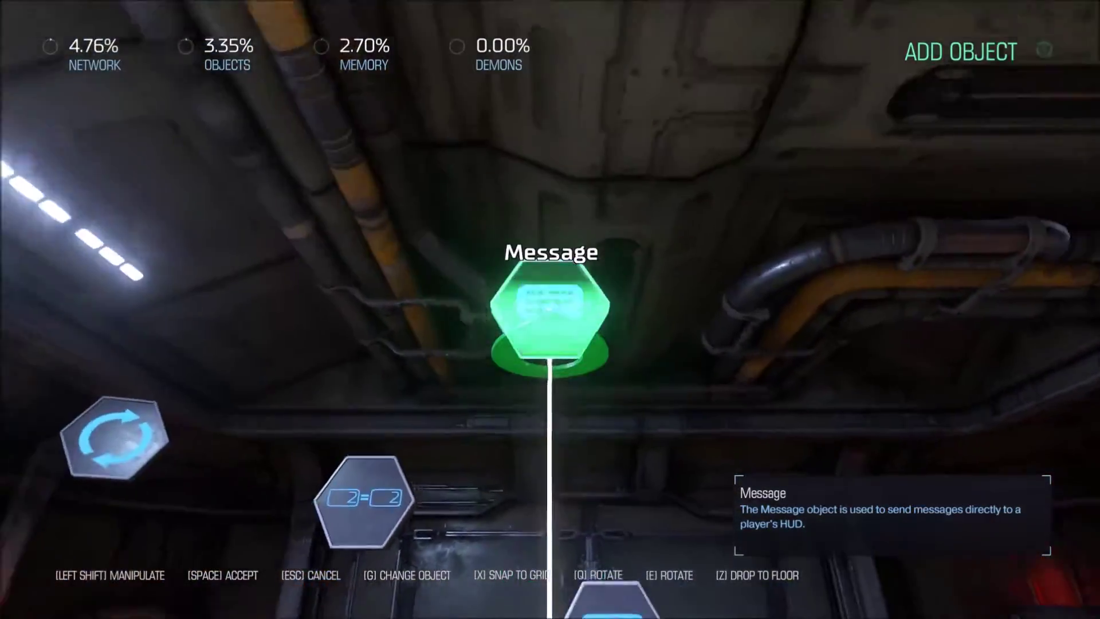
- Add an End Game object from the Gameplay category and place it high above the Message object
{"action": "key", "text": "g"}
{"action": "key", "text": "e"}
{"action": "key", "text": "e"}
{"action": "key", "text": "e"}
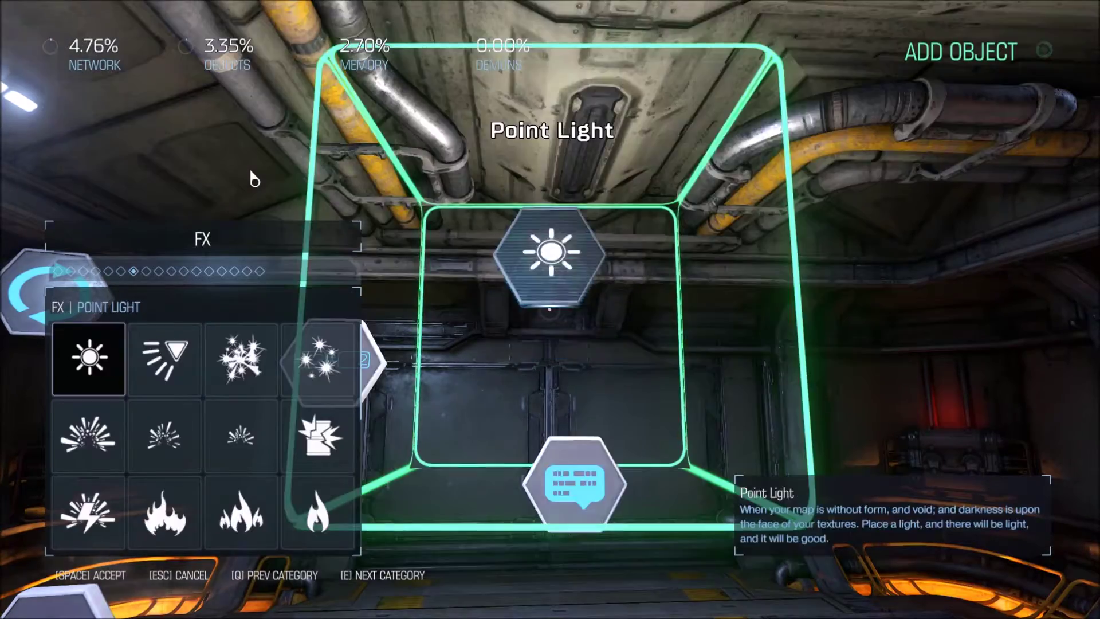
{"action": "key", "text": "e"}
{"action": "key", "text": "e"}
{"action": "key", "text": "e"}
{"action": "key", "text": "e"}
{"action": "key", "text": "e"}
{"action": "key", "text": "Down"}
{"action": "key", "text": "space"}
{"action": "key", "text": "w"}
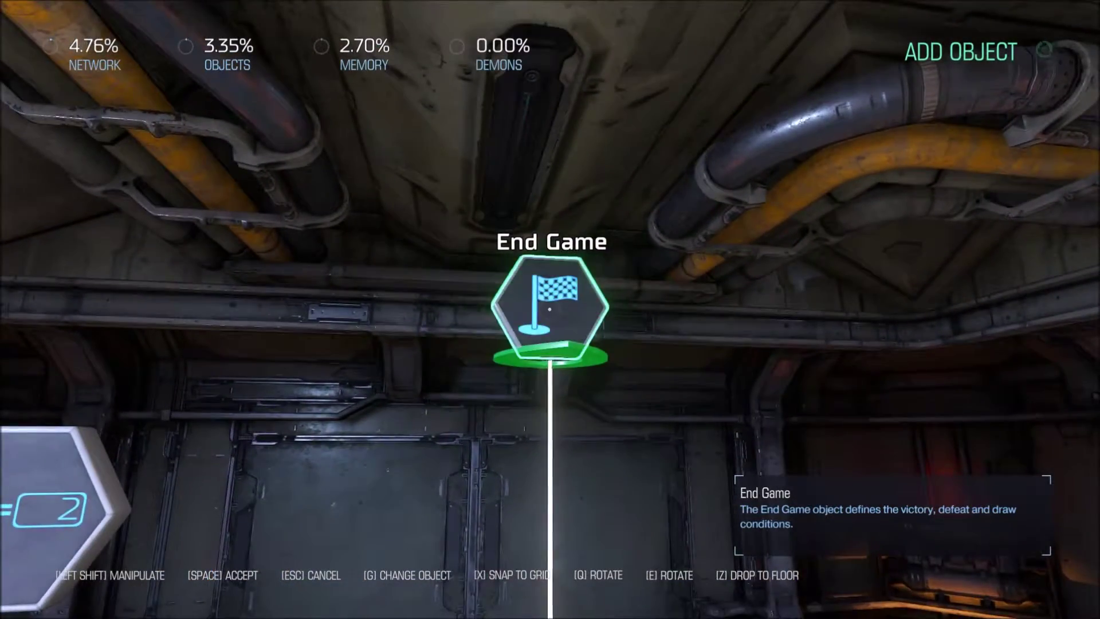
{"action": "key", "text": "space"}
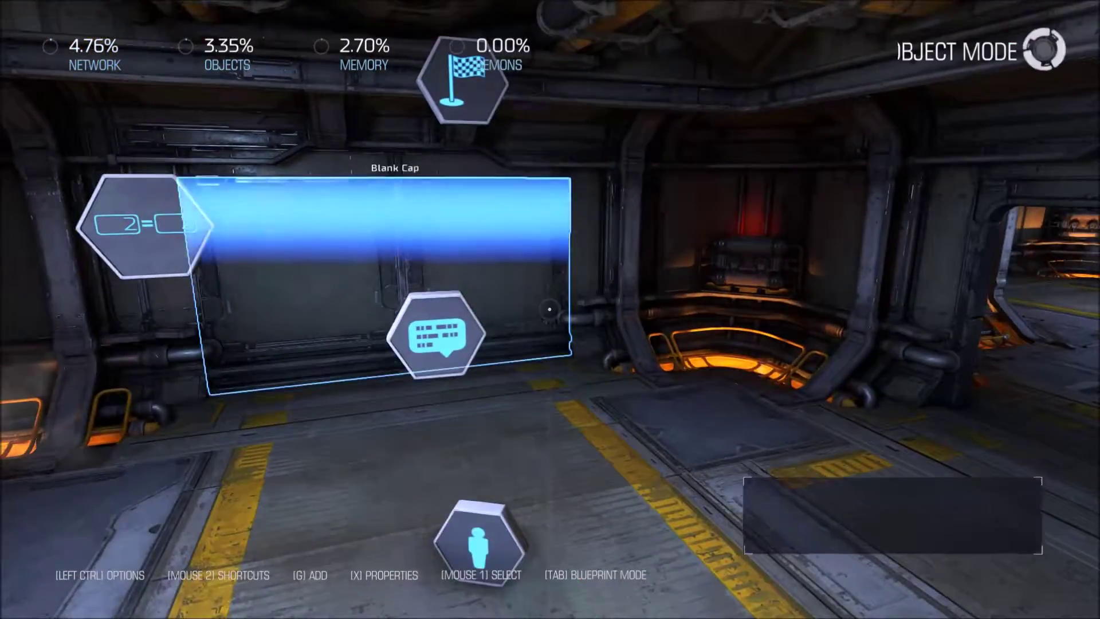
- Set the Repeater object to repeat infinitely
{"action": "key", "text": "a"}
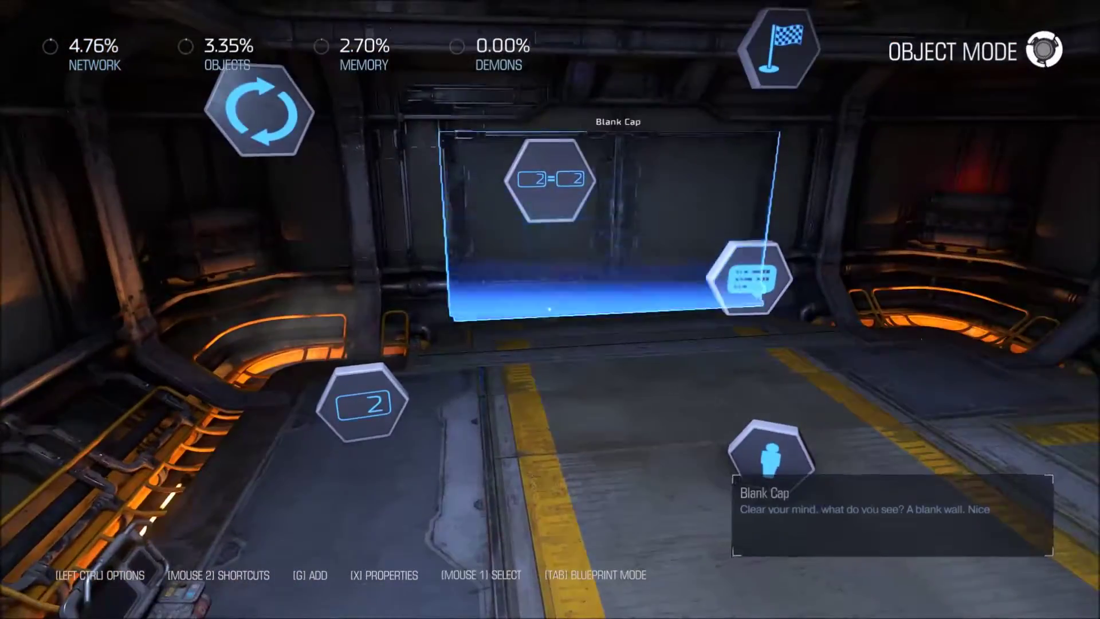
{"action": "key", "text": "w"}
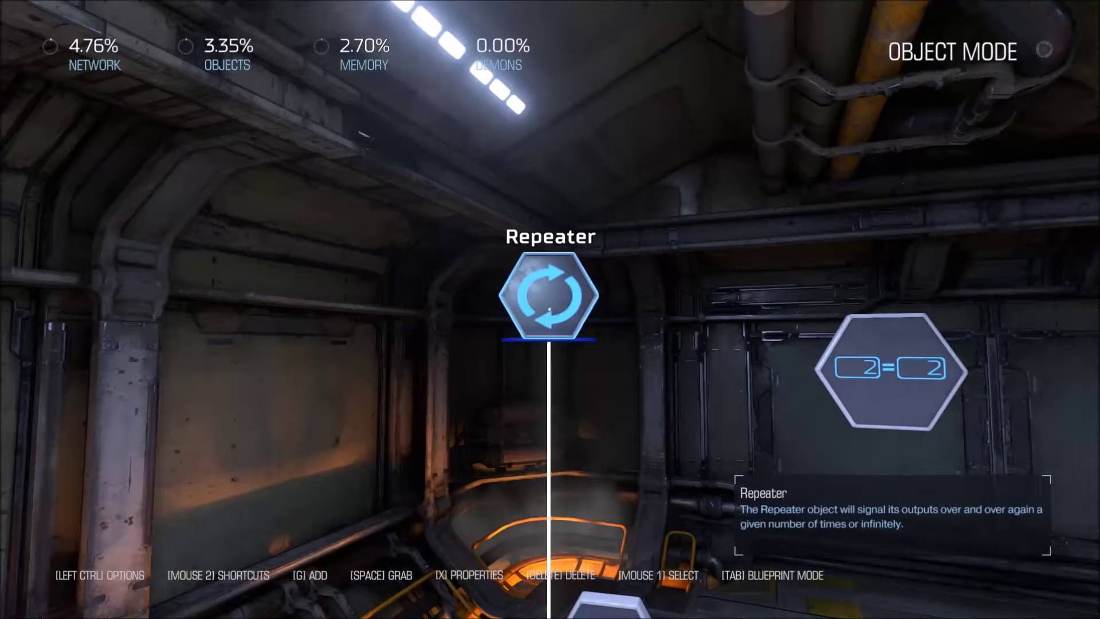
{"action": "key", "text": "x"}
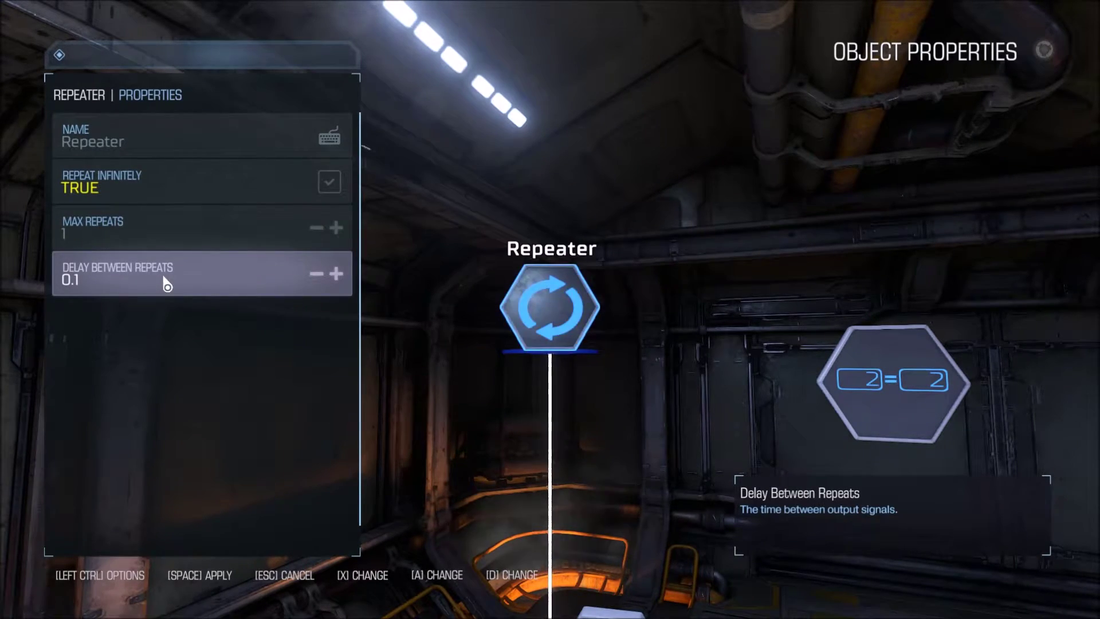
{"action": "key", "text": "Escape"}
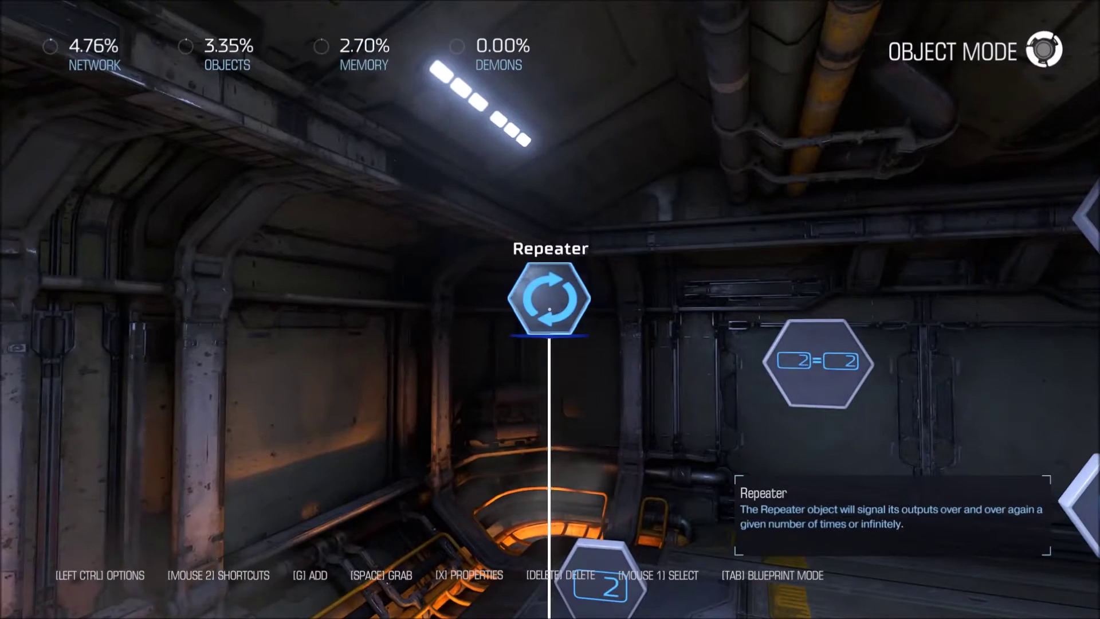
- Wire the Repeater's On Signaled output to the Test input of the Integer Compare
{"action": "left_click", "coordinate": [549, 309]}
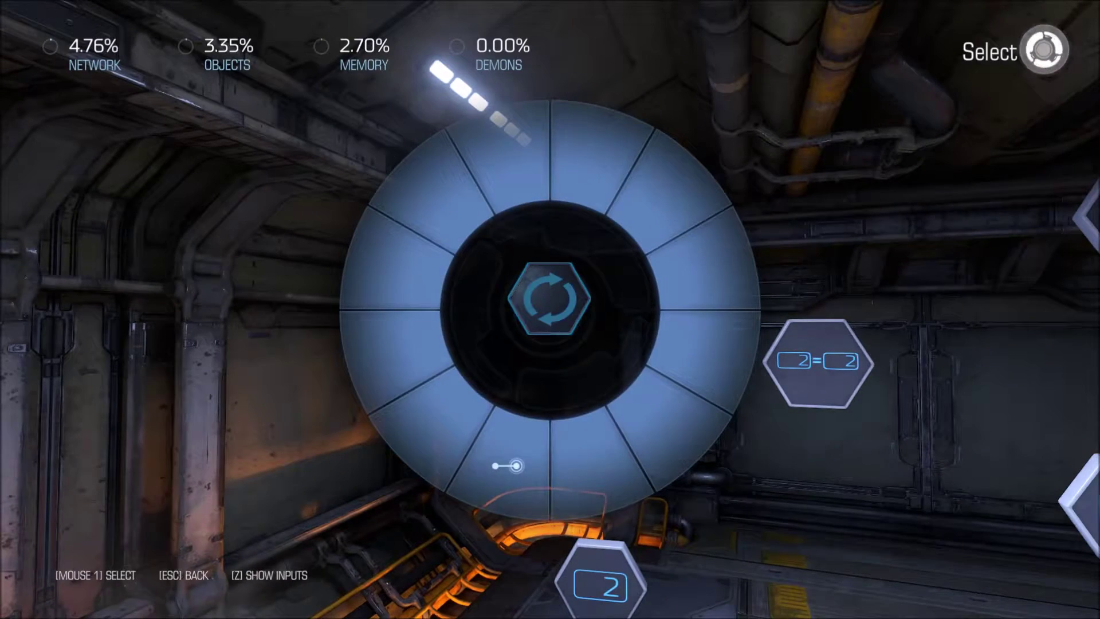
{"action": "left_click", "coordinate": [522, 458]}
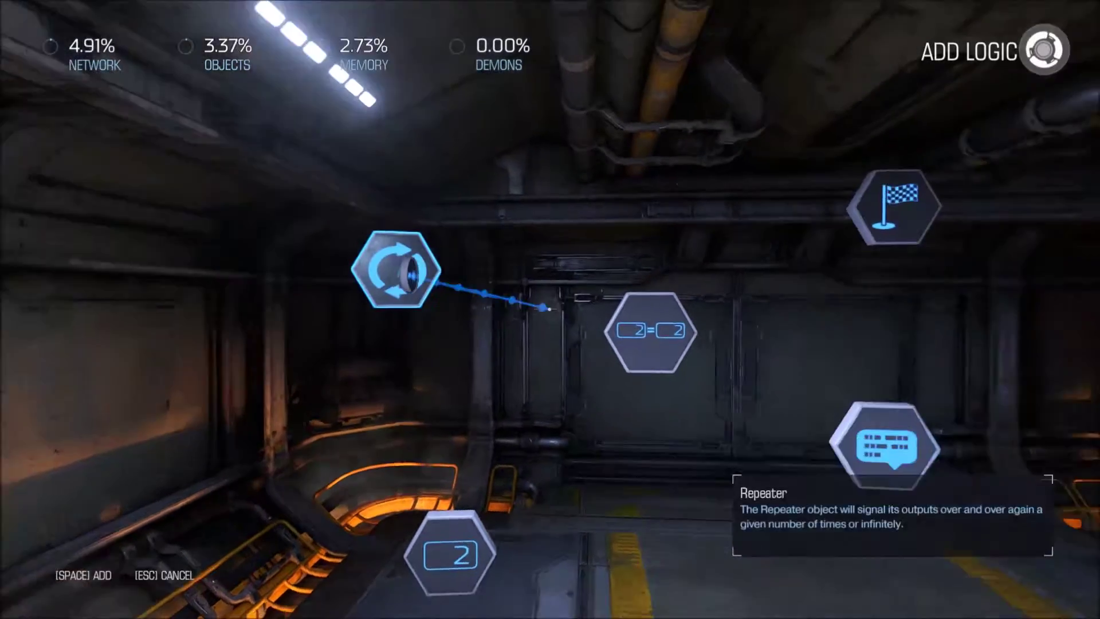
{"action": "left_click", "coordinate": [549, 310]}
{"action": "left_click", "coordinate": [515, 394]}
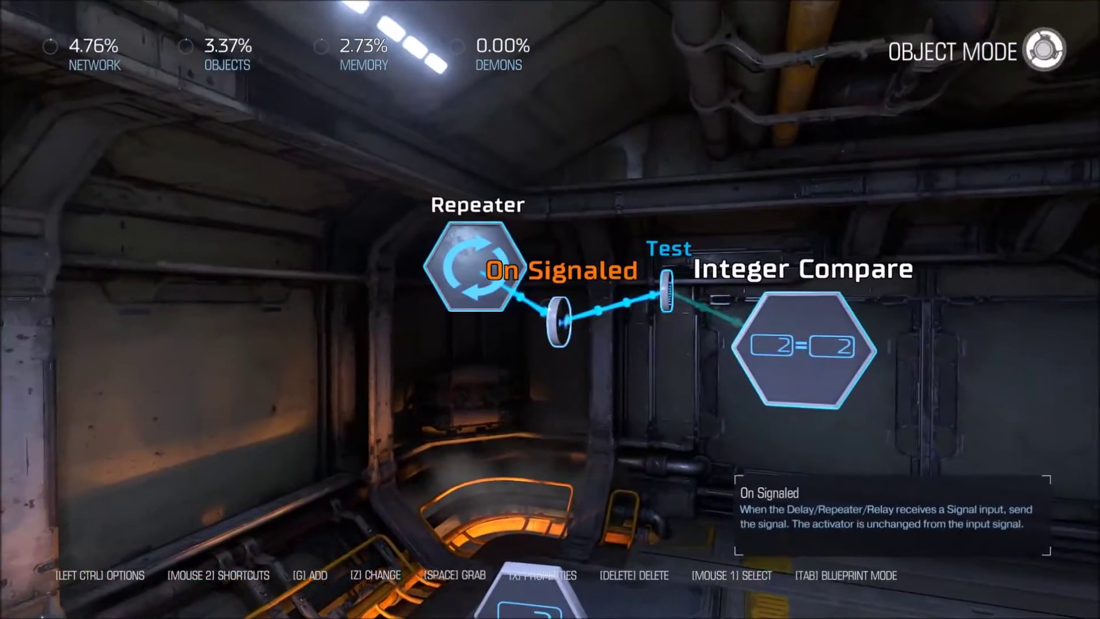
- Reposition the On Signaled and Test nodes between the Repeater and the Integer Compare
{"action": "left_click", "coordinate": [550, 310]}
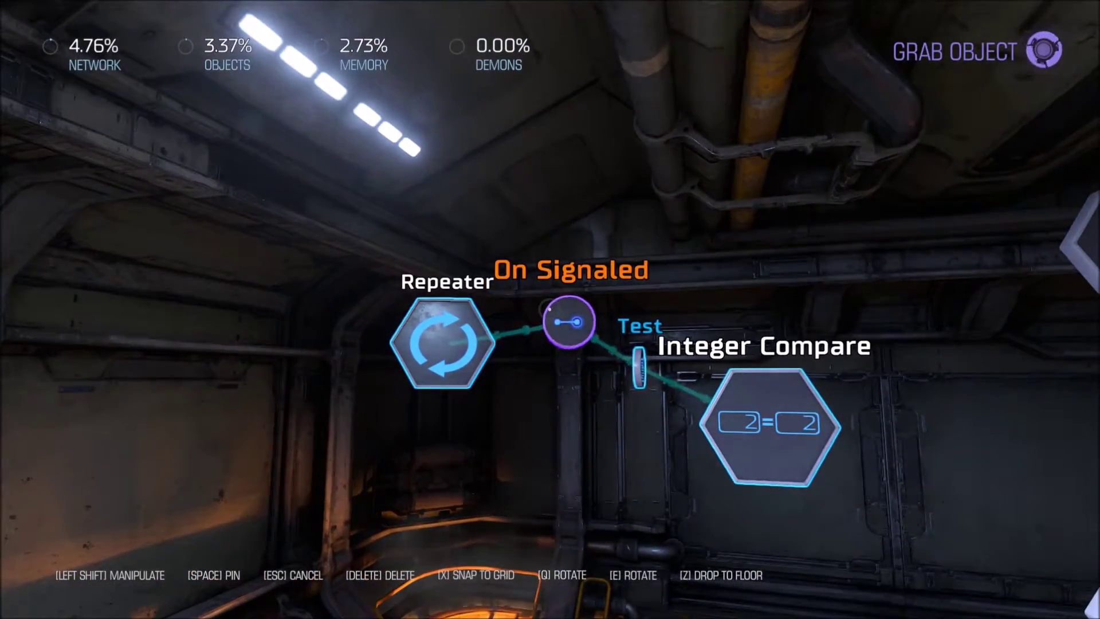
{"action": "key", "text": "space"}
{"action": "key", "text": "space"}
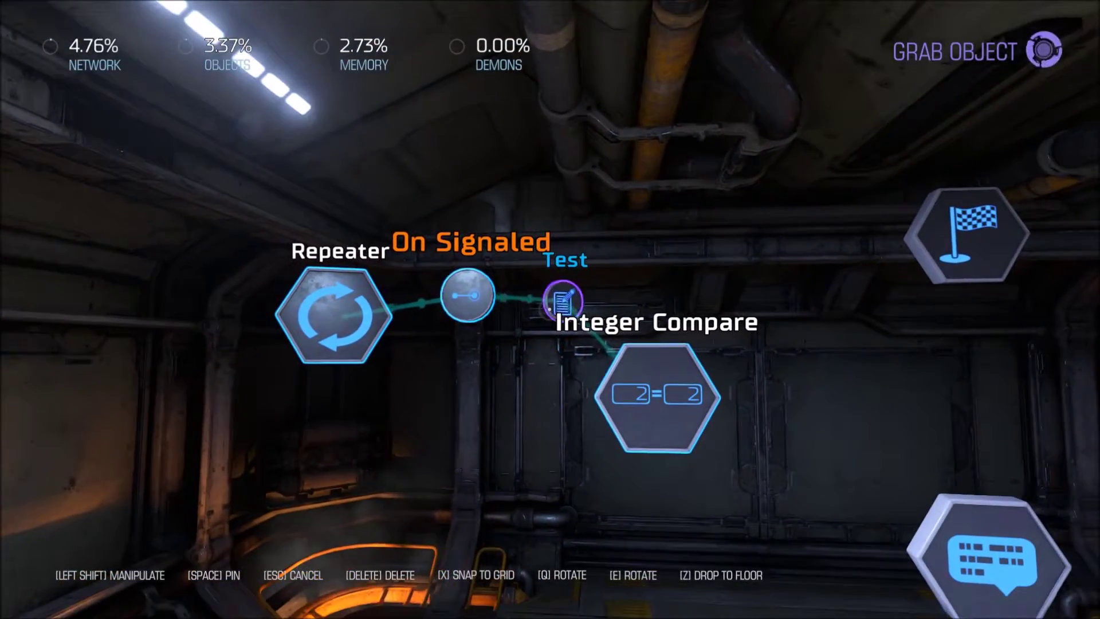
{"action": "left_click", "coordinate": [550, 309]}
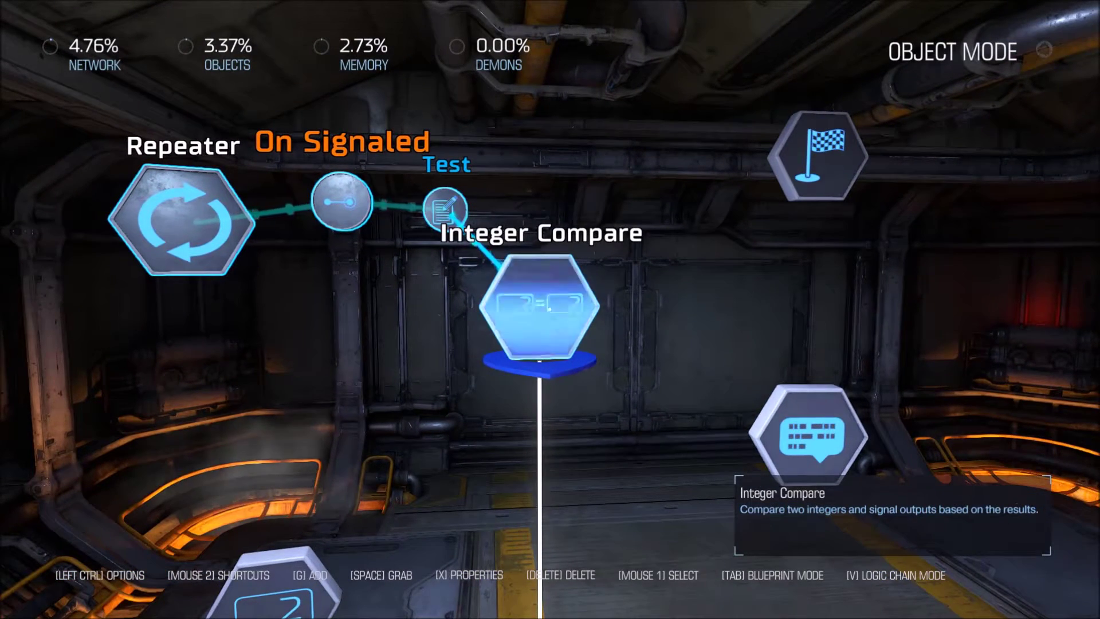
{"action": "key", "text": "space"}
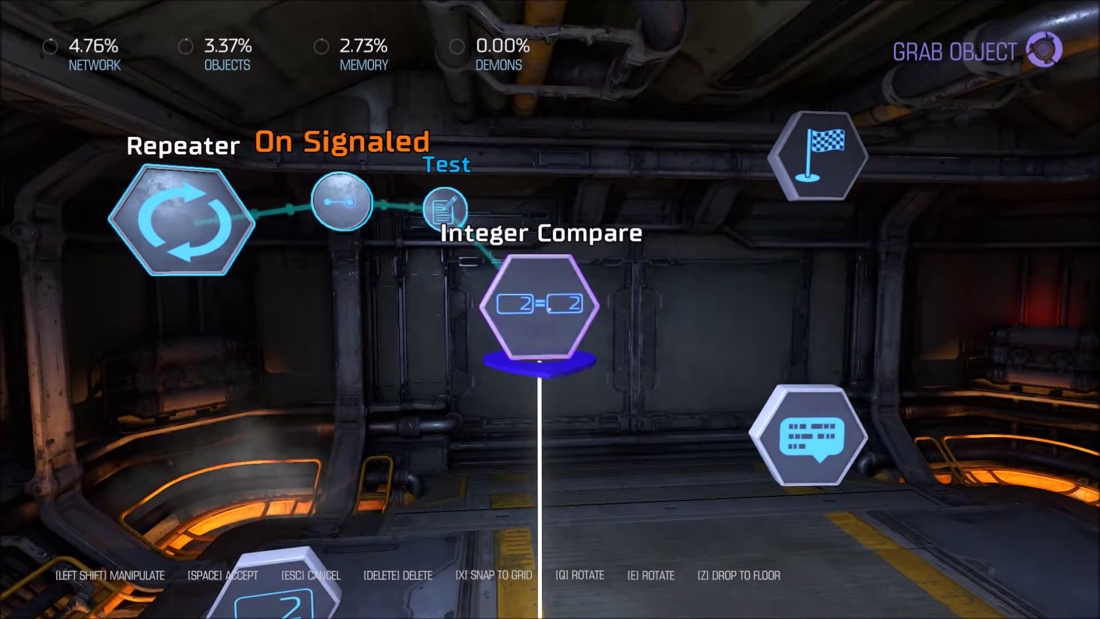
{"action": "key", "text": "space"}
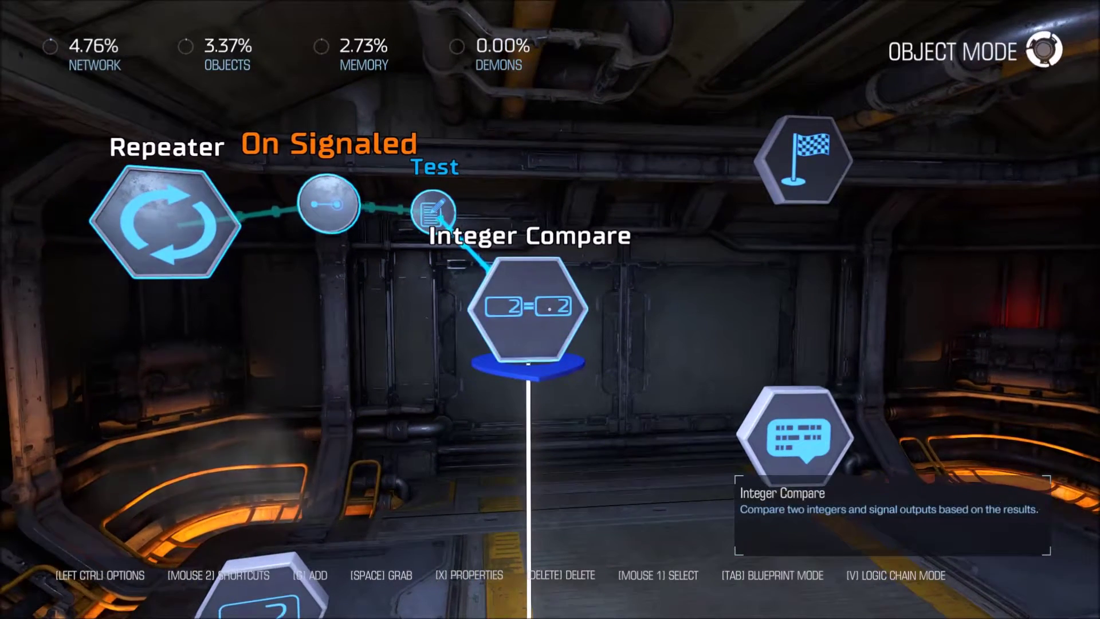
- Set the Integer Compare's LHS to the Lives variable and its RHS to the tempcount variable
{"action": "key", "text": "e"}
{"action": "key", "text": "s"}
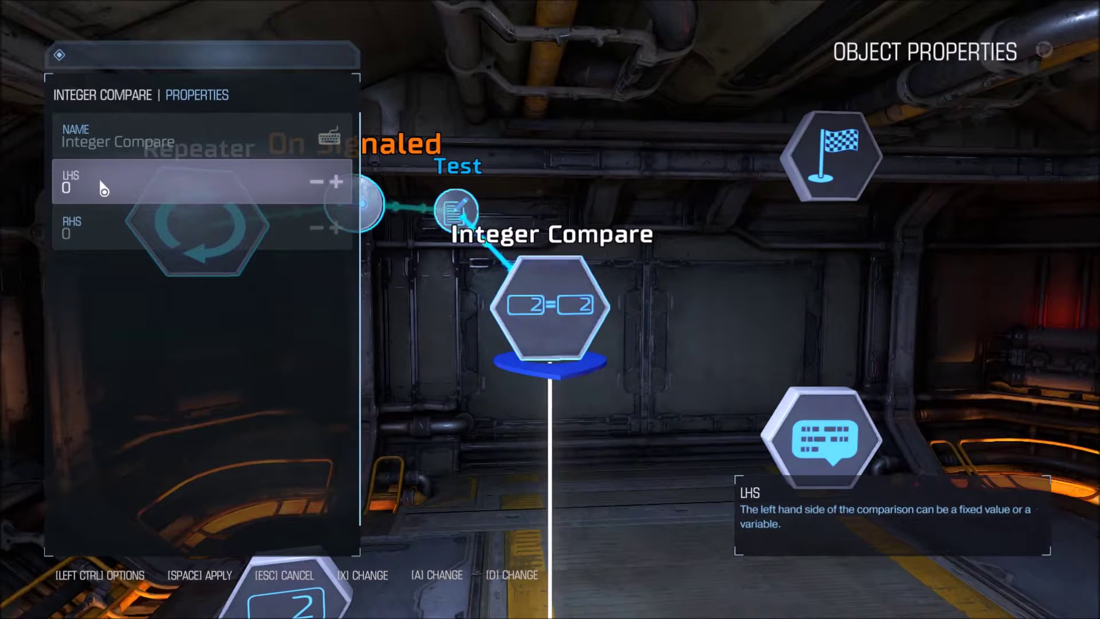
{"action": "key", "text": "x"}
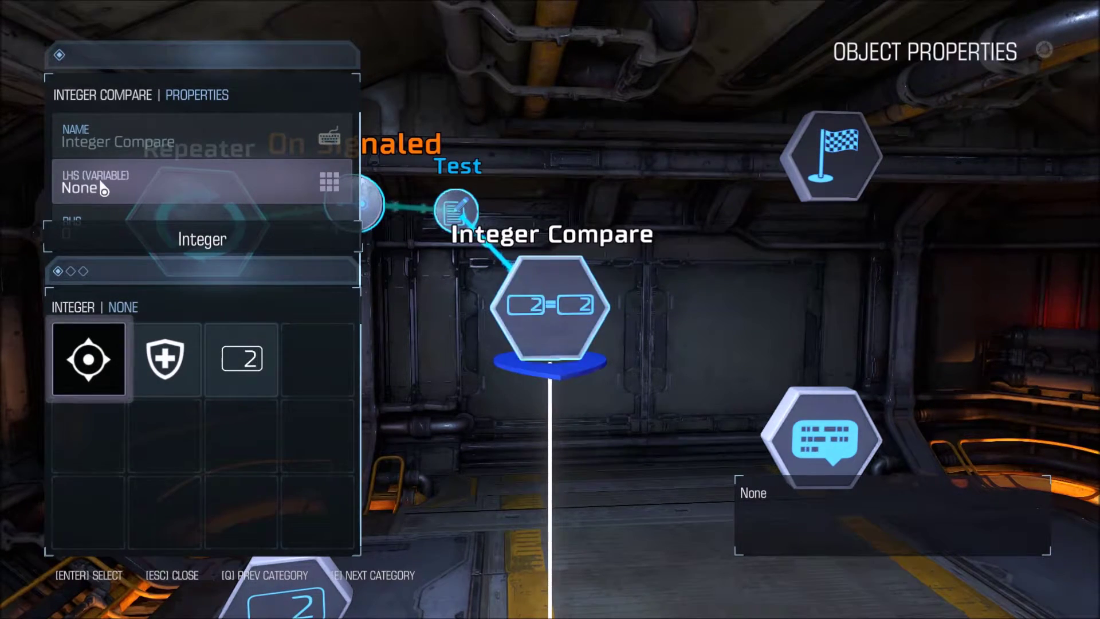
{"action": "left_click", "coordinate": [161, 370]}
{"action": "key", "text": "x"}
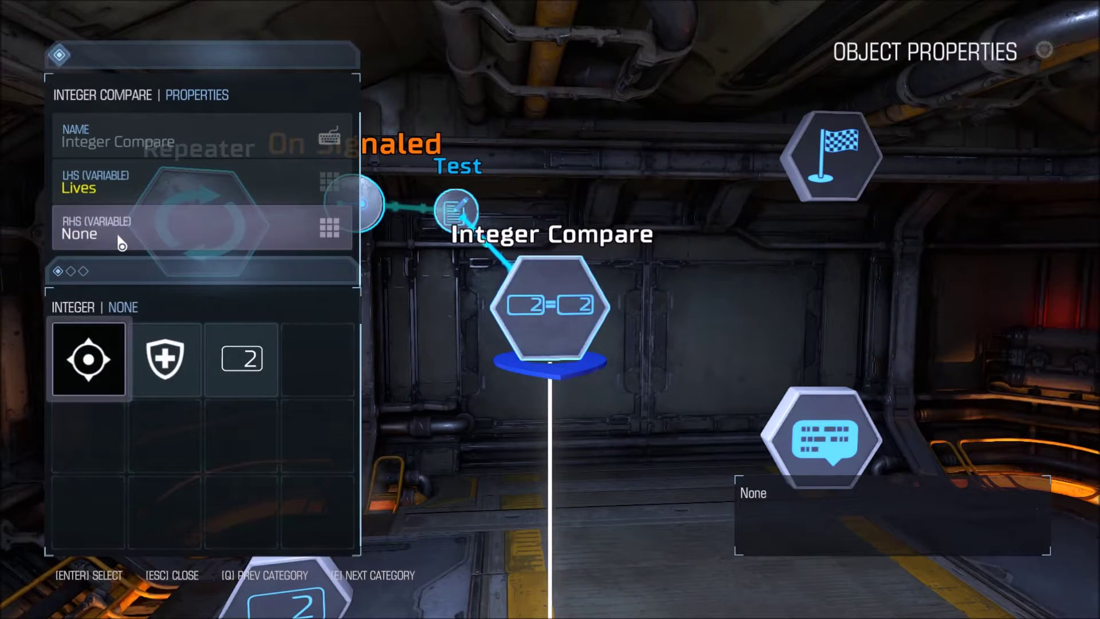
{"action": "left_click", "coordinate": [240, 365]}
{"action": "key", "text": "Escape"}
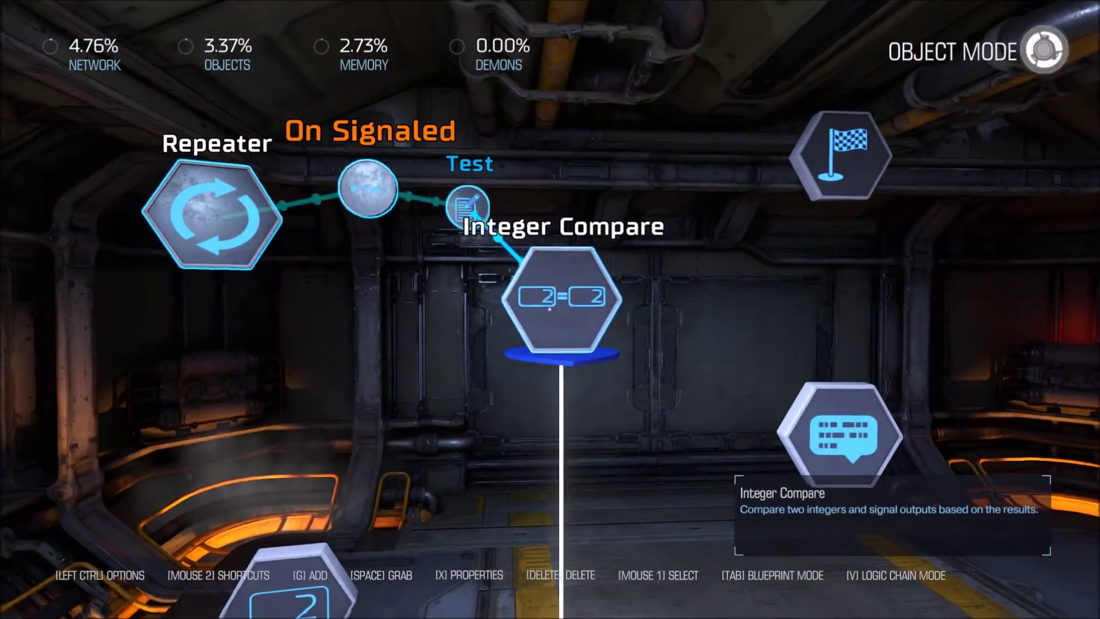
- Wire the Integer Compare's Greater Than output to the Add input of the tempcount integer
{"action": "key", "text": "x"}
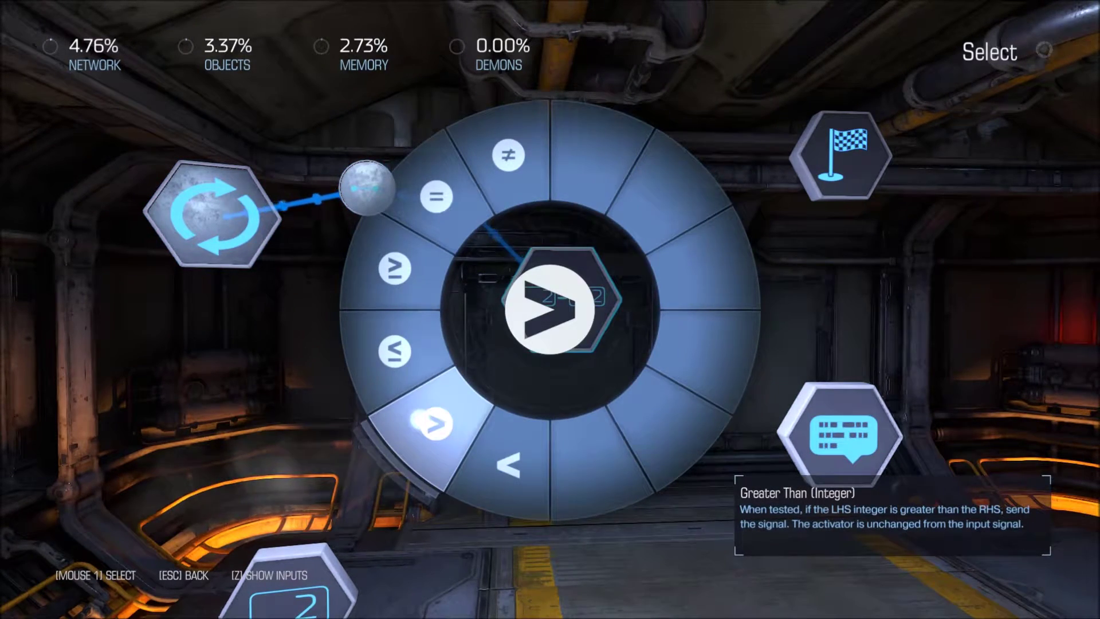
{"action": "left_click", "coordinate": [418, 421]}
{"action": "key", "text": "x"}
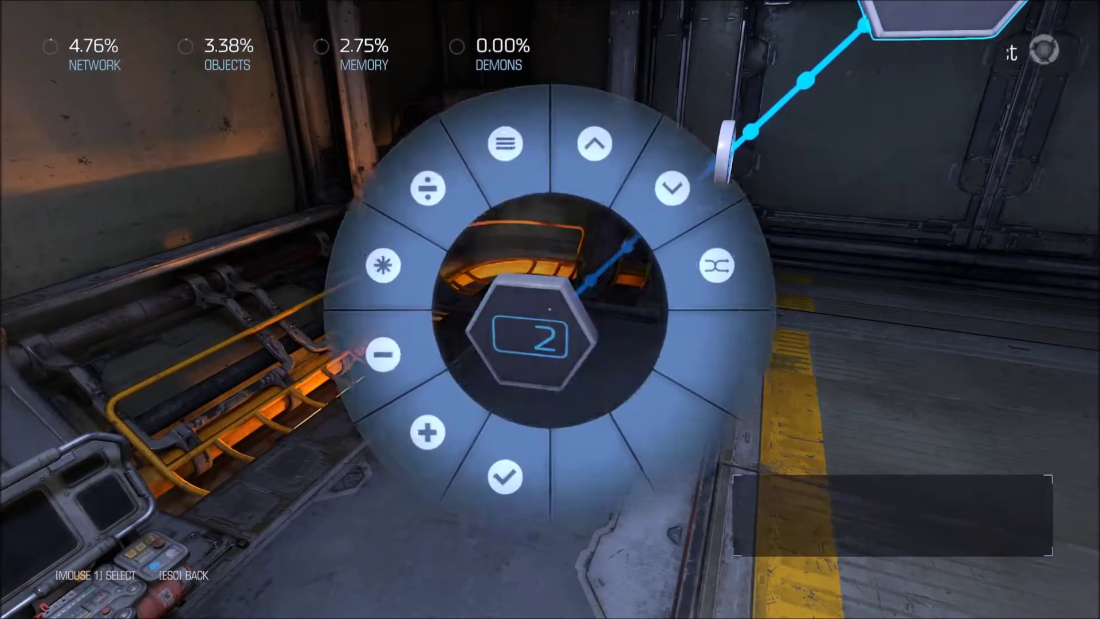
{"action": "left_click", "coordinate": [430, 429]}
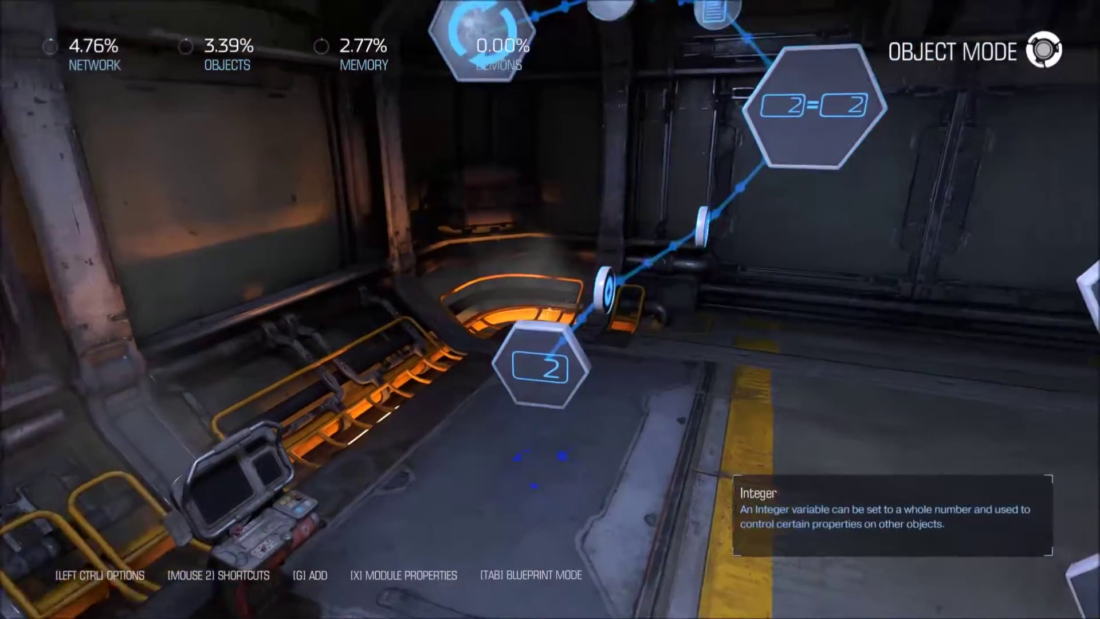
- Reposition the Add and Greater Than nodes between the Integer Compare and the tempcount reference
{"action": "key", "text": "w"}
{"action": "key", "text": "space"}
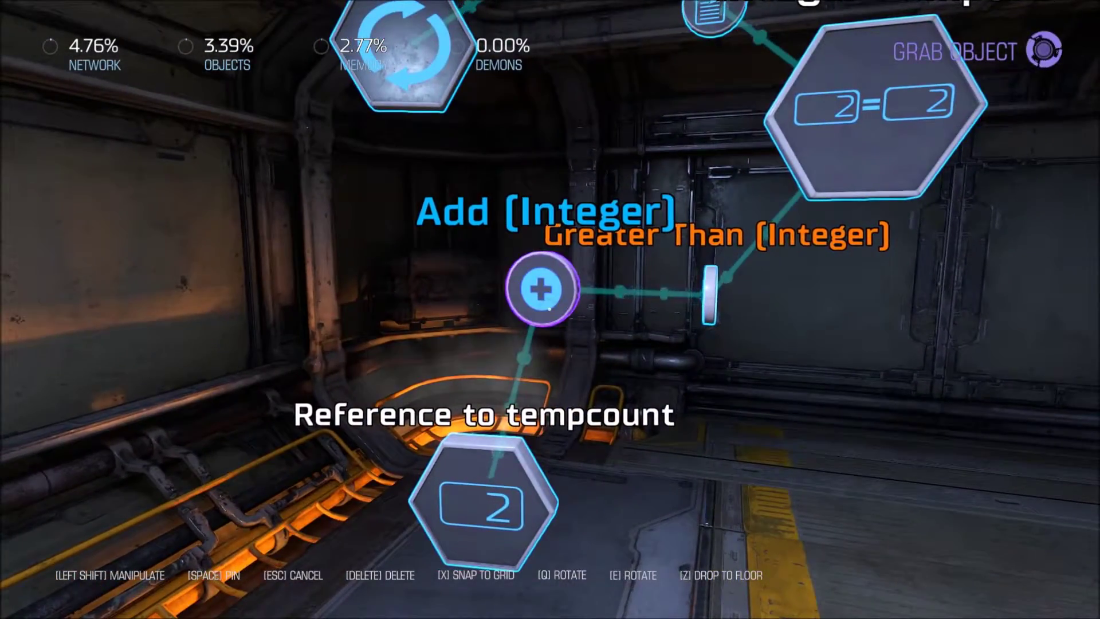
{"action": "key", "text": "space"}
{"action": "key", "text": "space"}
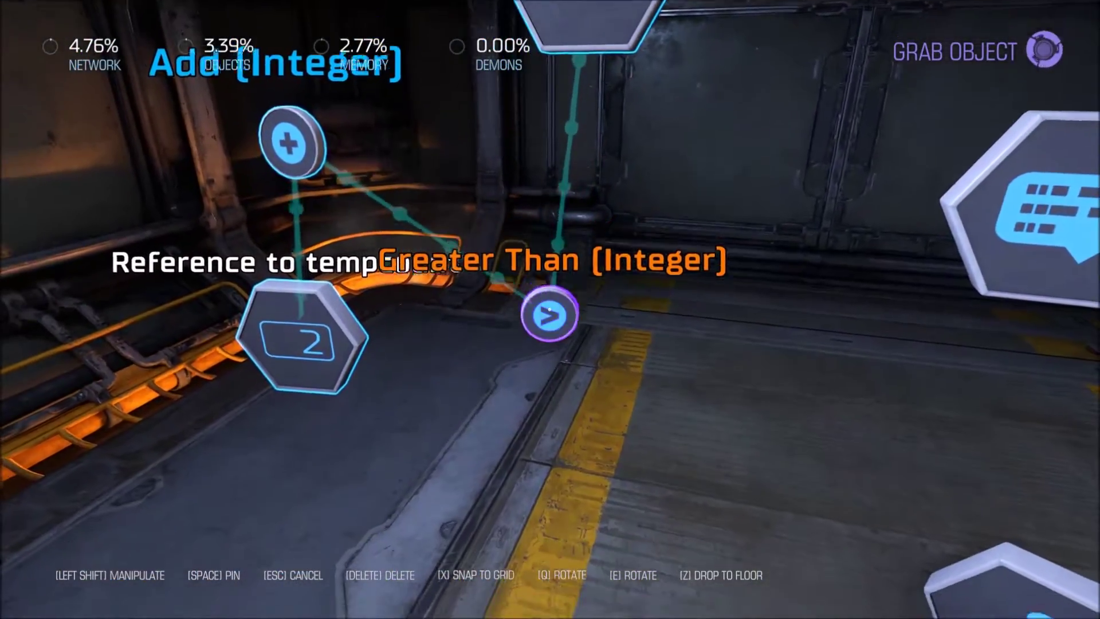
- Wire the Greater Than output to the Player Proxy's Give Player Score input and set its score to 1000
{"action": "left_click", "coordinate": [549, 309]}
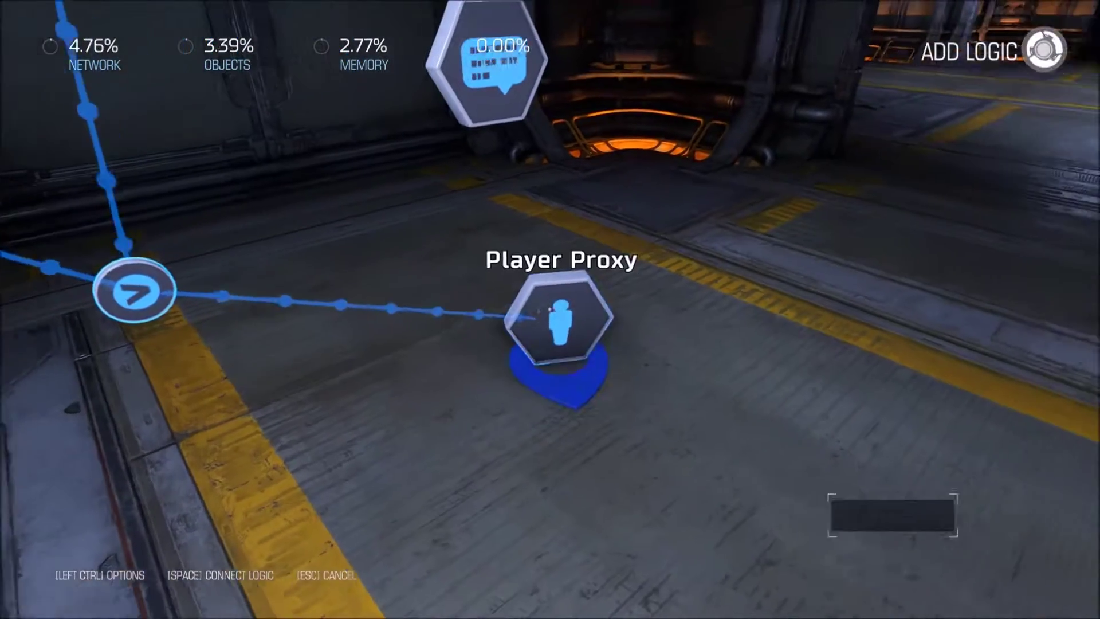
{"action": "left_click", "coordinate": [549, 309]}
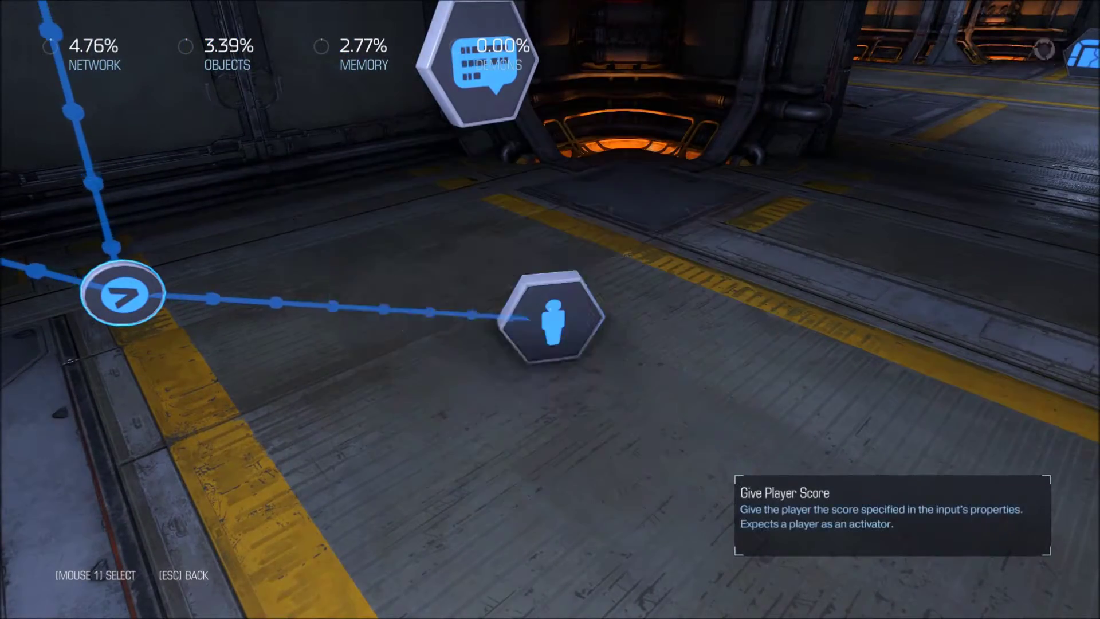
{"action": "left_click", "coordinate": [549, 309]}
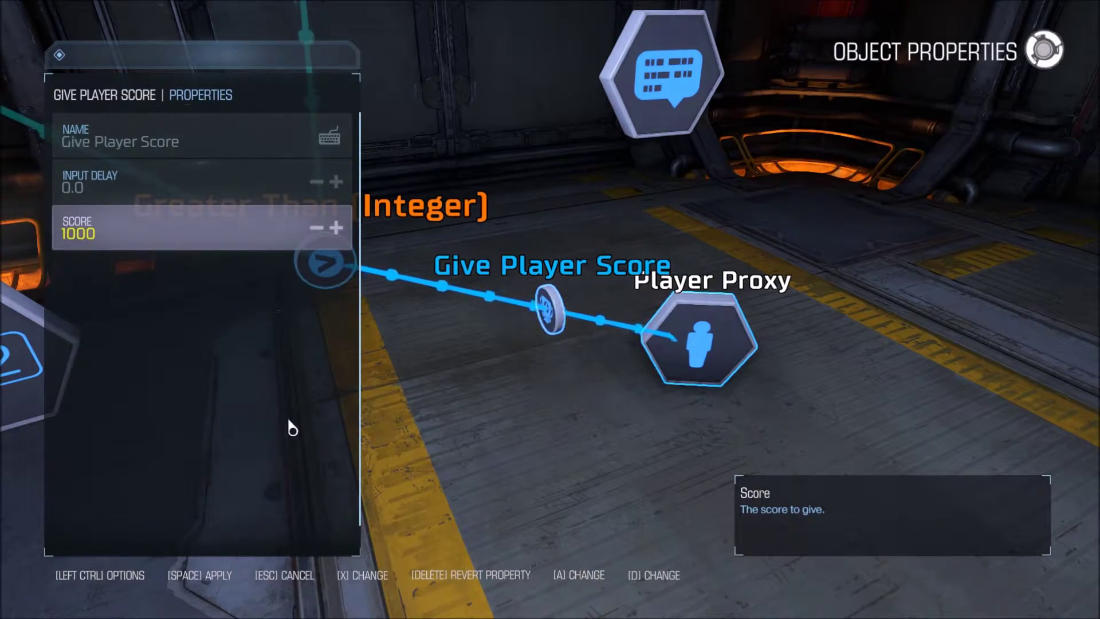
{"action": "key", "text": "space"}
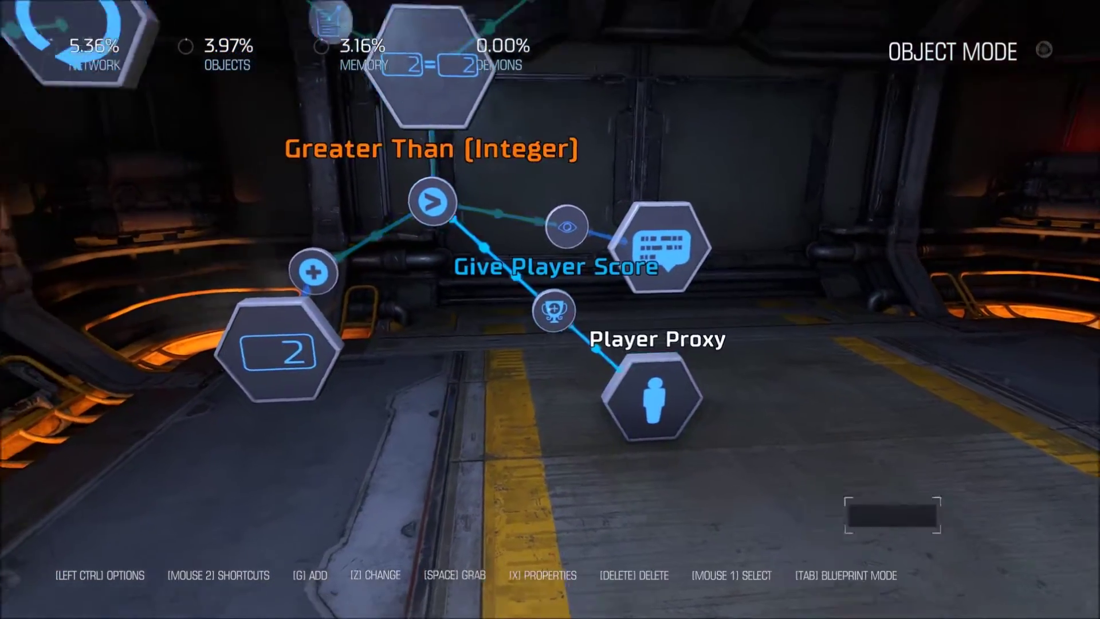
- Add a Player Iterator between the tempcount reference and the Player Proxy
{"action": "key", "text": "s"}
{"action": "key", "text": "w"}
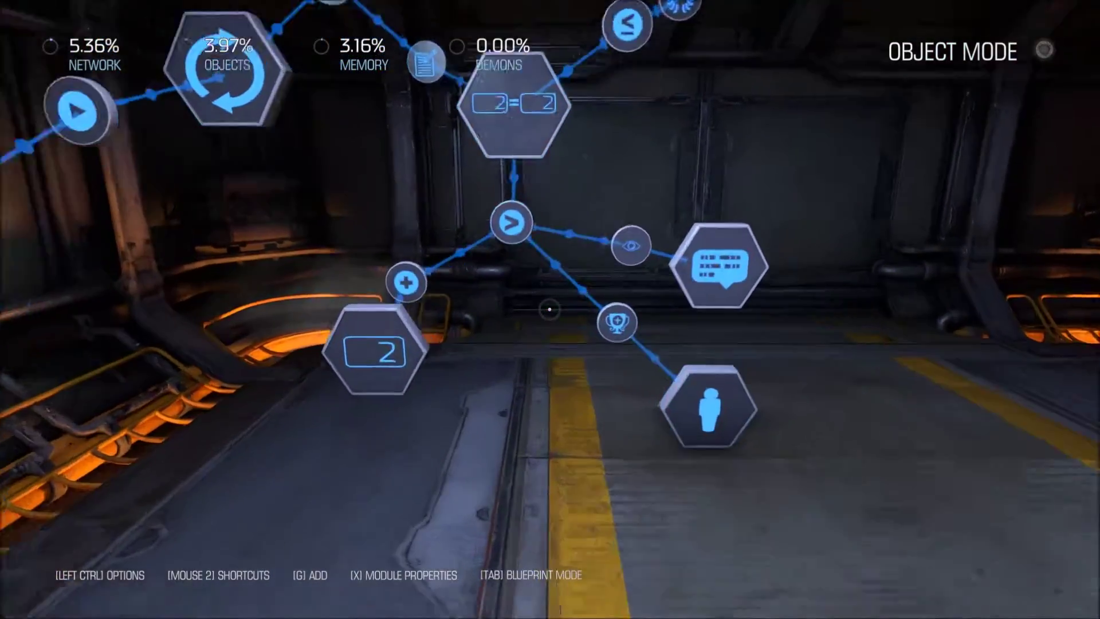
{"action": "key", "text": "s"}
{"action": "key", "text": "w"}
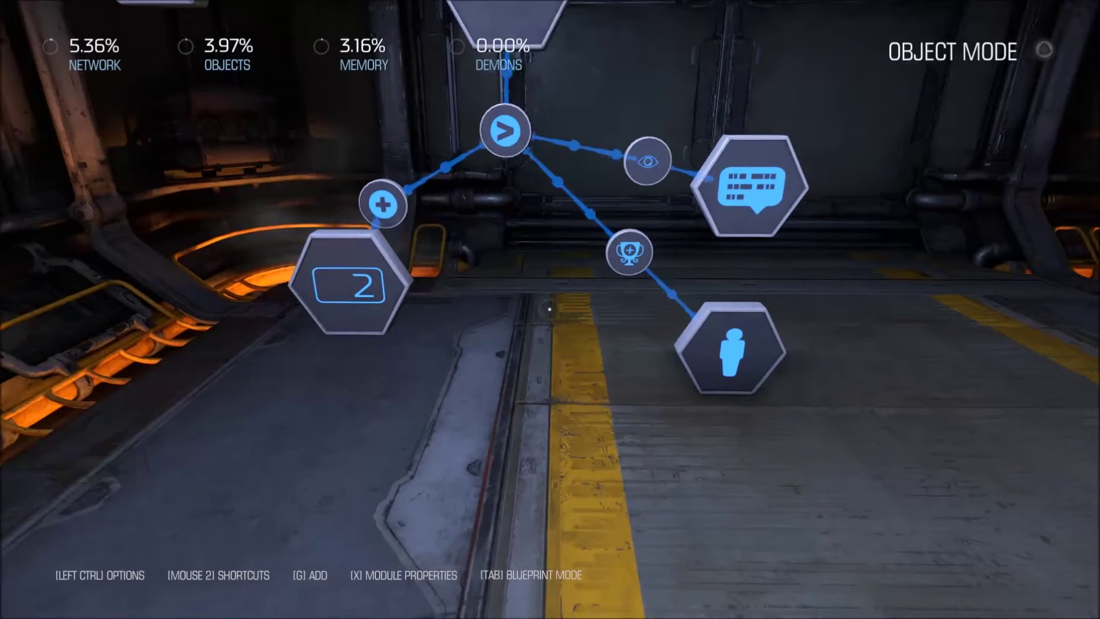
{"action": "key", "text": "g"}
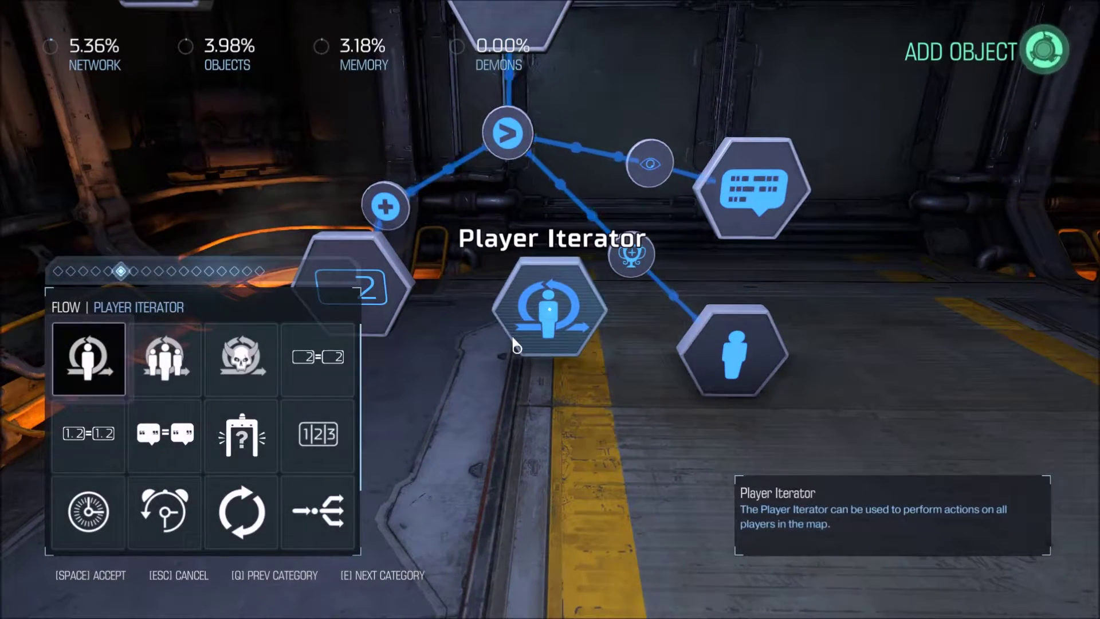
{"action": "key", "text": "space"}
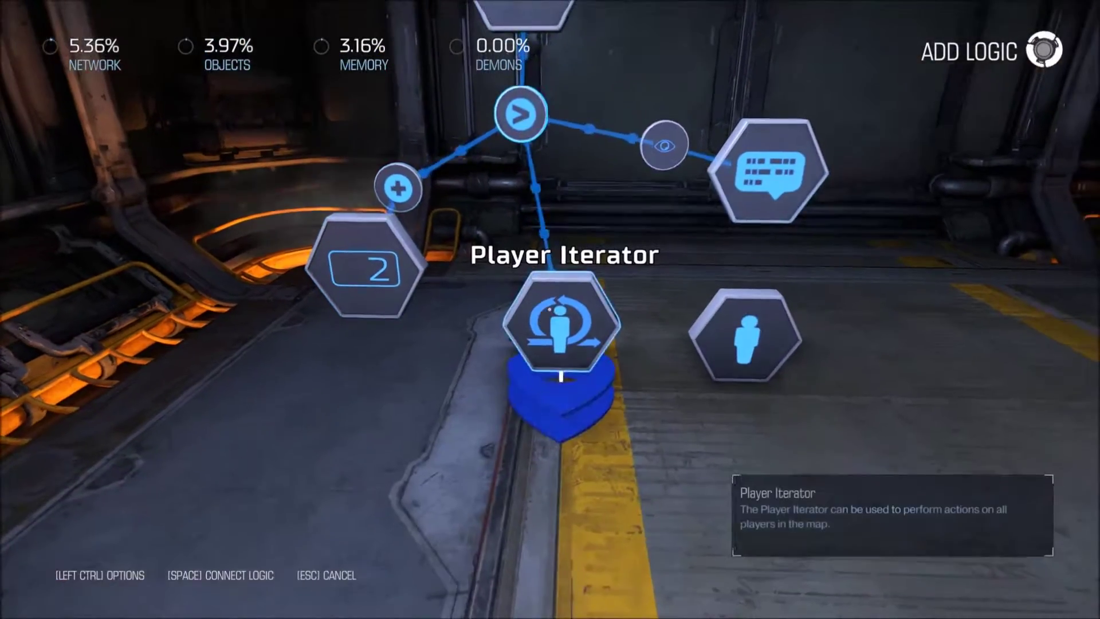
- Wire the Greater Than output to the Player Iterator's Start Iteration input and place that node above the iterator
{"action": "left_click", "coordinate": [550, 309]}
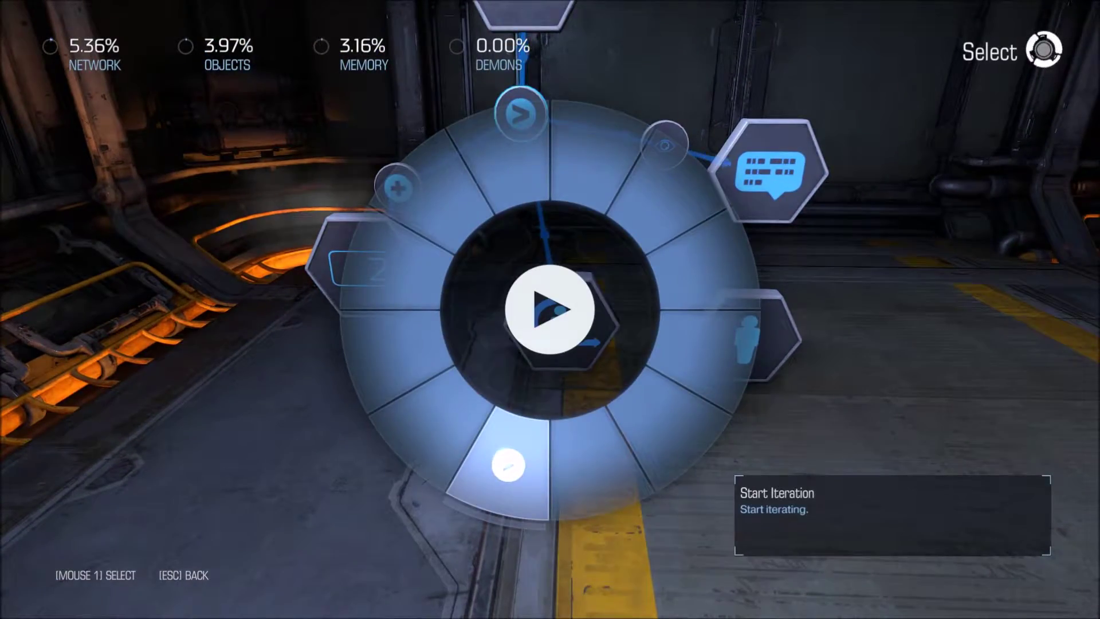
{"action": "left_click", "coordinate": [550, 309]}
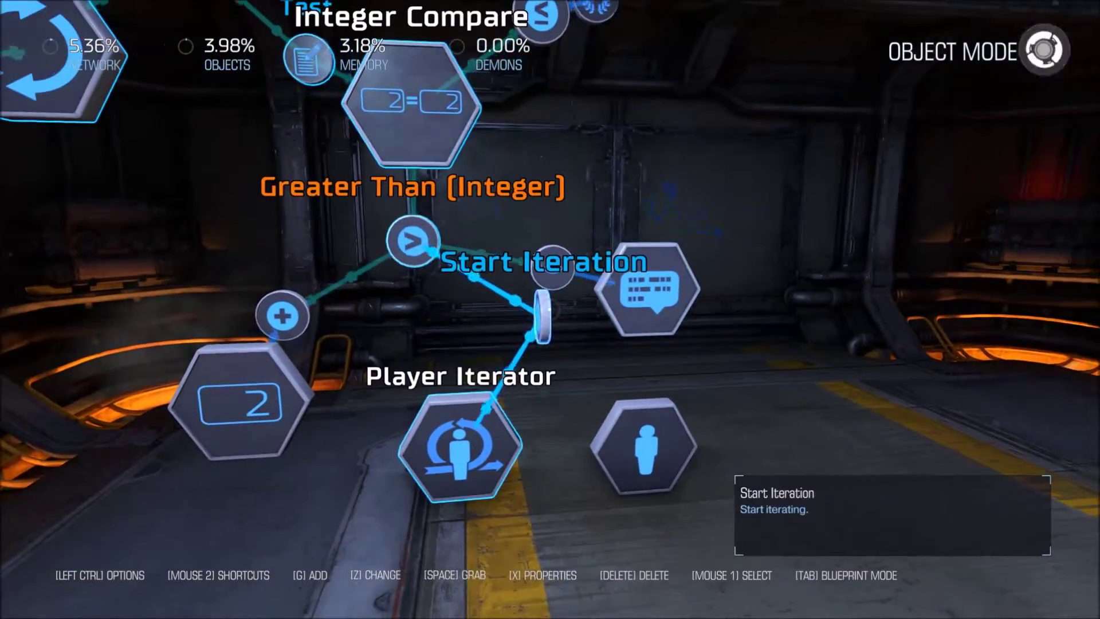
{"action": "left_click", "coordinate": [550, 309]}
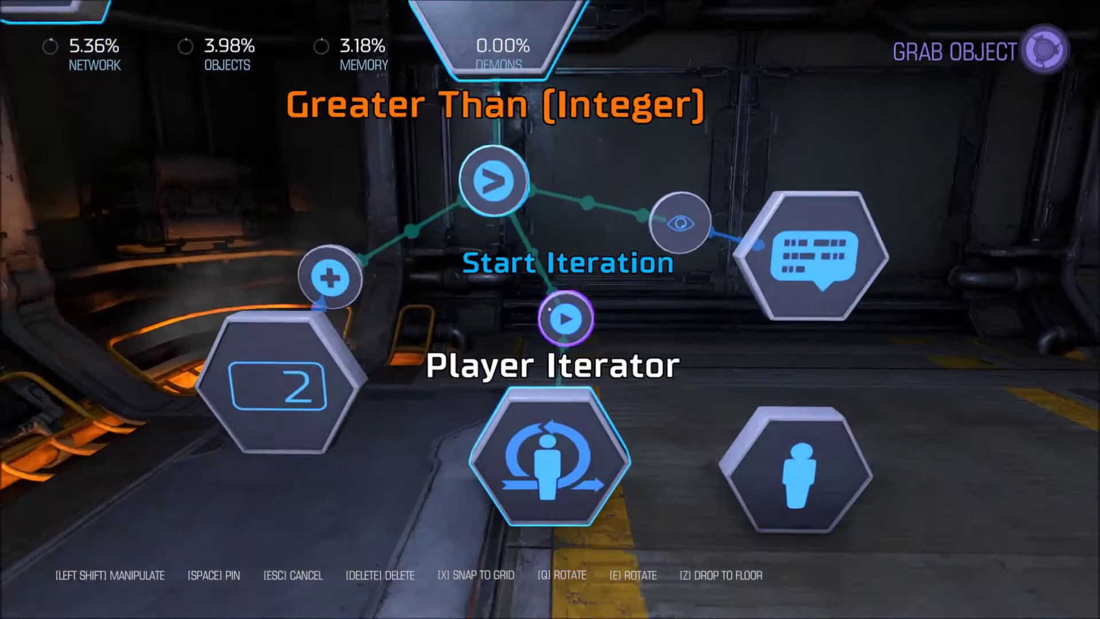
{"action": "left_click", "coordinate": [550, 309]}
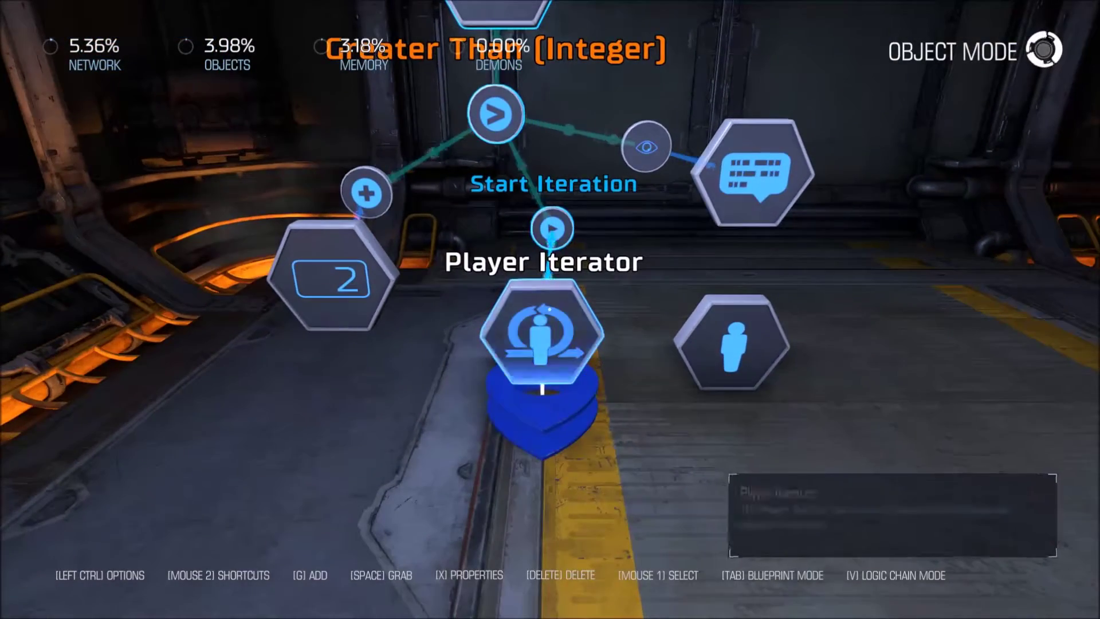
- Wire the Player Iterator's For Each Player output to the Player Proxy's Give Player Score input
{"action": "left_click", "coordinate": [549, 308]}
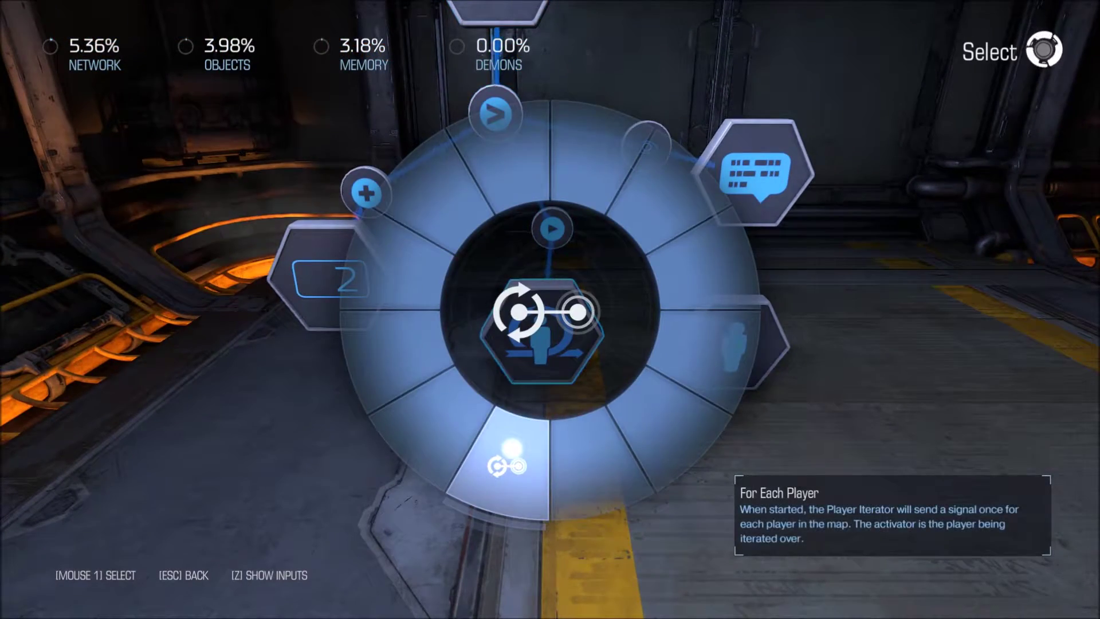
{"action": "left_click", "coordinate": [550, 309]}
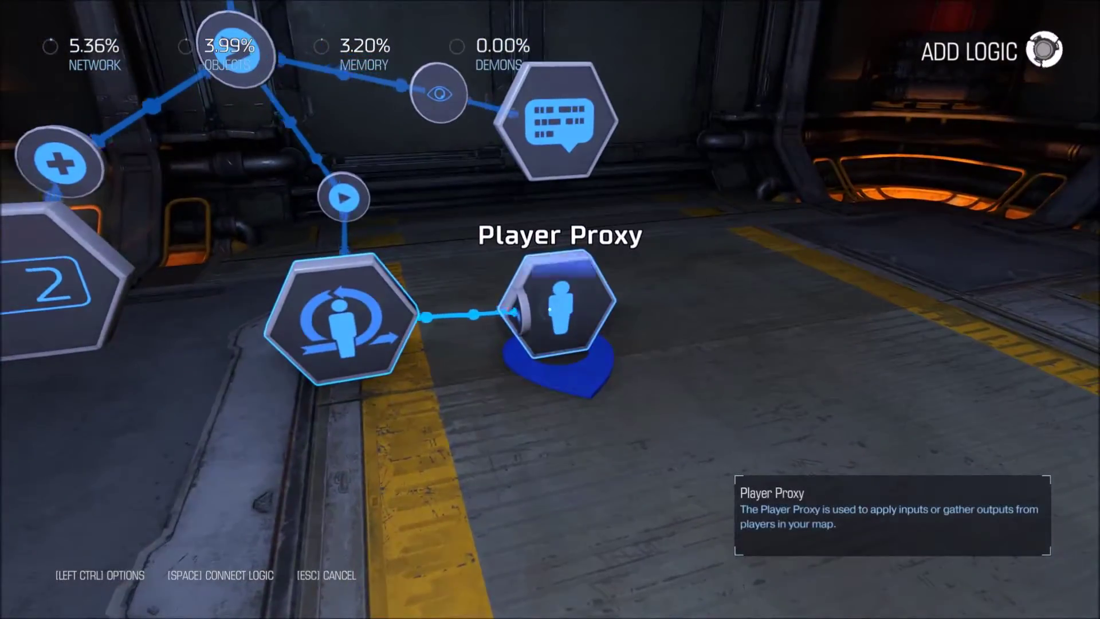
{"action": "left_click", "coordinate": [550, 309]}
{"action": "left_click", "coordinate": [416, 270]}
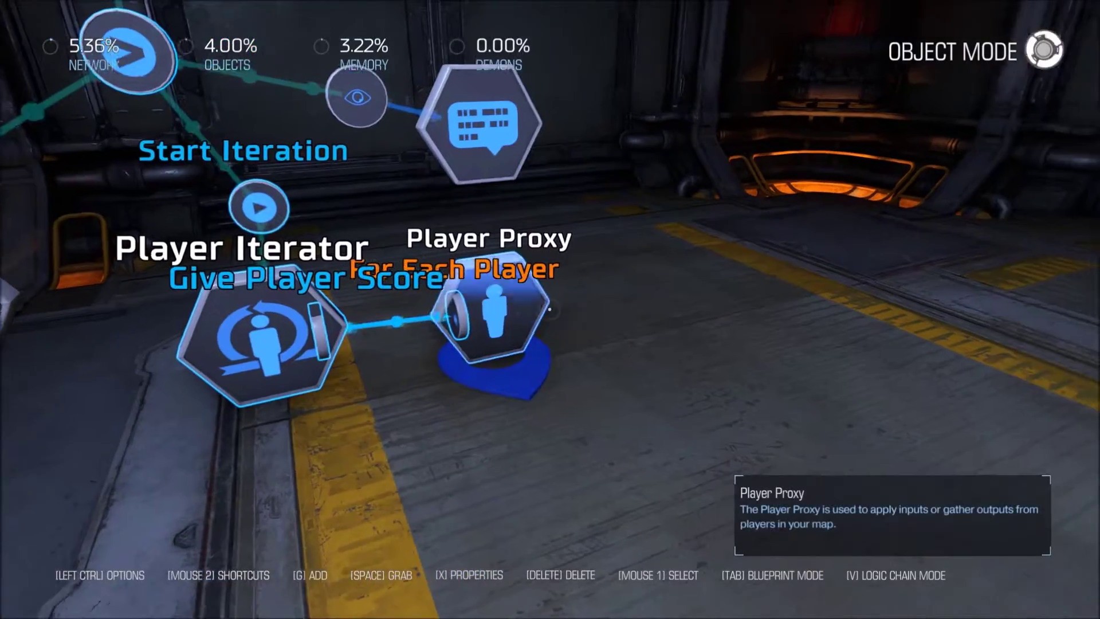
- Move the Player Proxy farther from the Player Iterator and reposition the For Each Player node between them
{"action": "key", "text": "space"}
{"action": "left_click", "coordinate": [549, 309]}
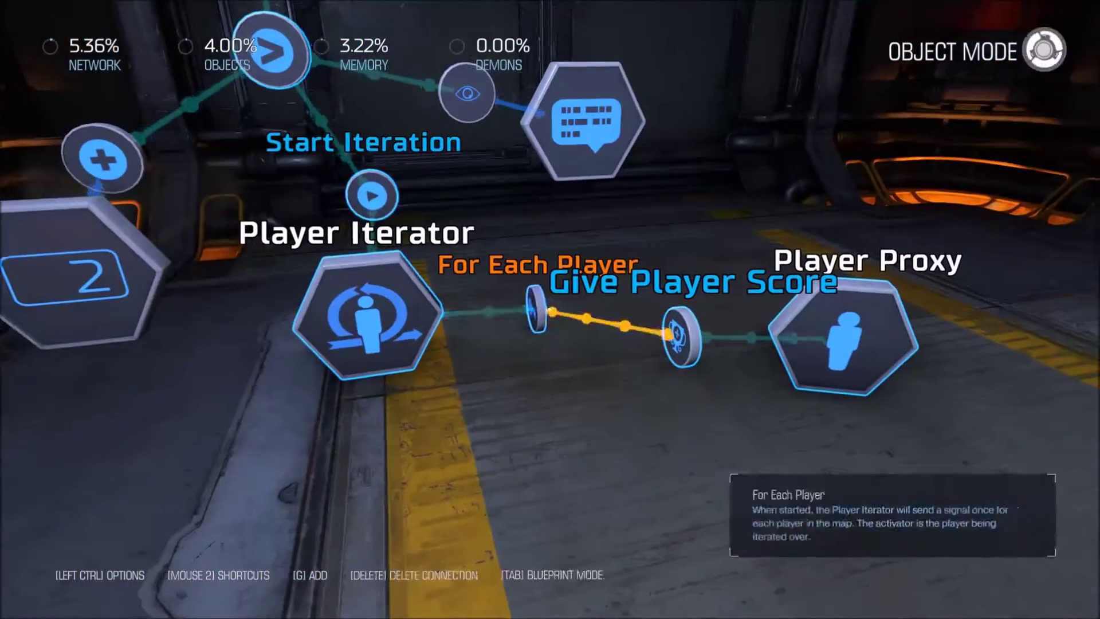
{"action": "key", "text": "space"}
{"action": "left_click", "coordinate": [550, 309]}
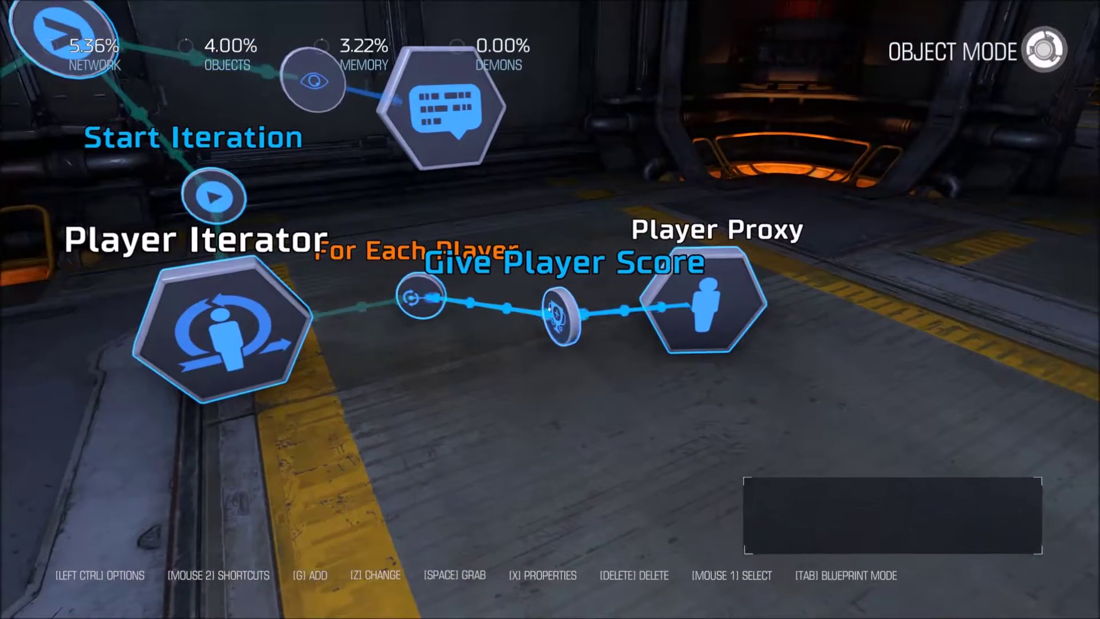
- Raise the Give Player Score node between For Each Player and the Player Proxy and set its score to 1000
{"action": "key", "text": "space"}
{"action": "key", "text": "space"}
{"action": "key", "text": "x"}
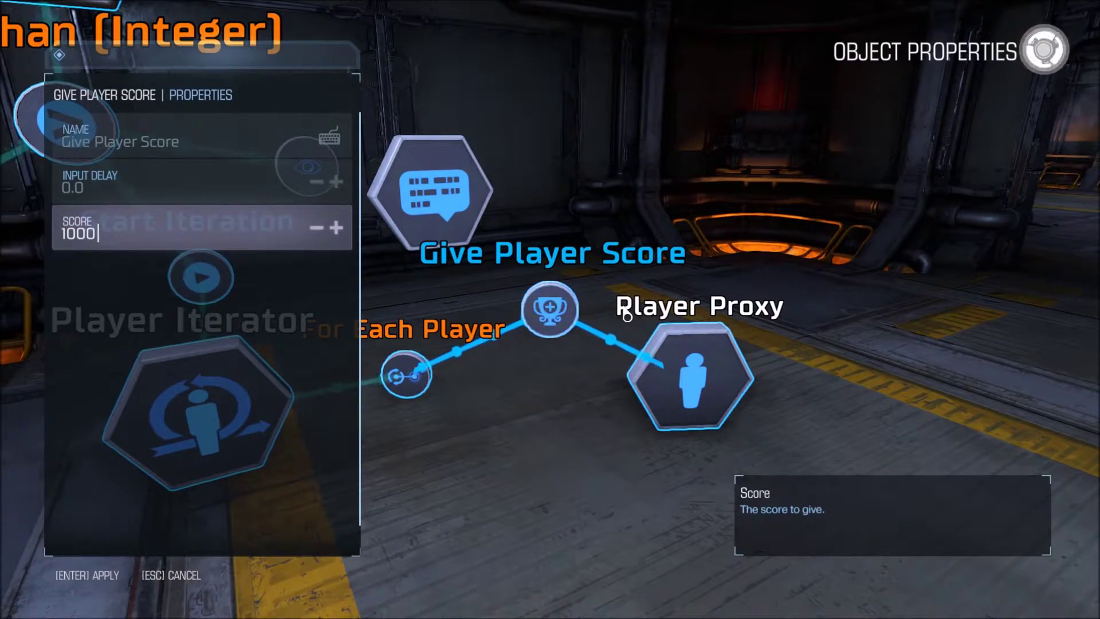
{"action": "key", "text": "space"}
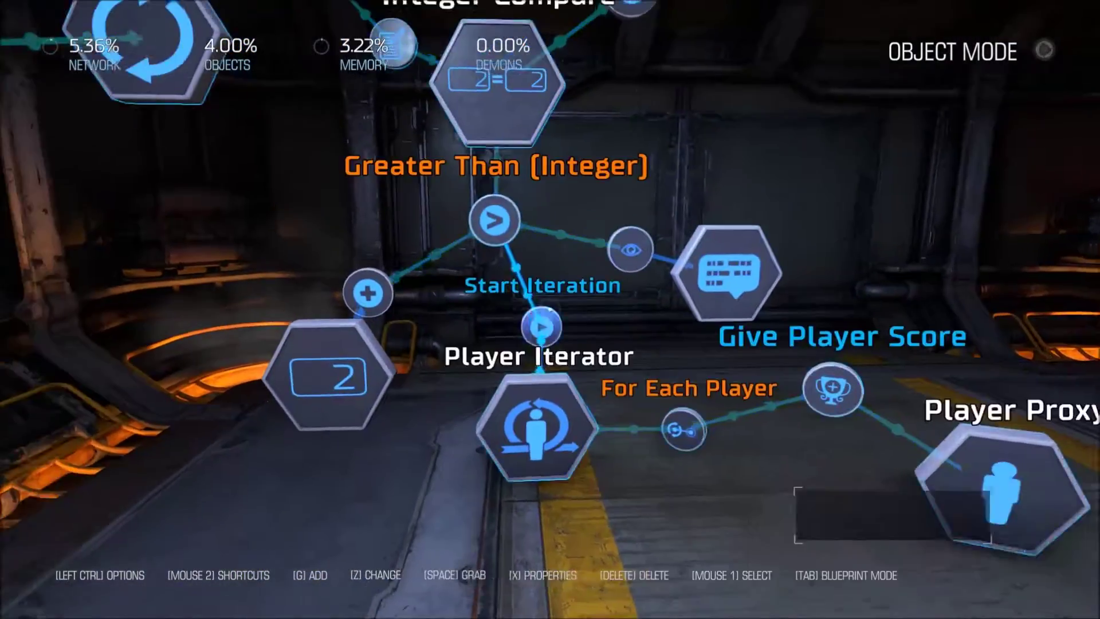
- Wire the Greater Than output to the Message object's Show input and reposition the Show node between them
{"action": "key", "text": "s"}
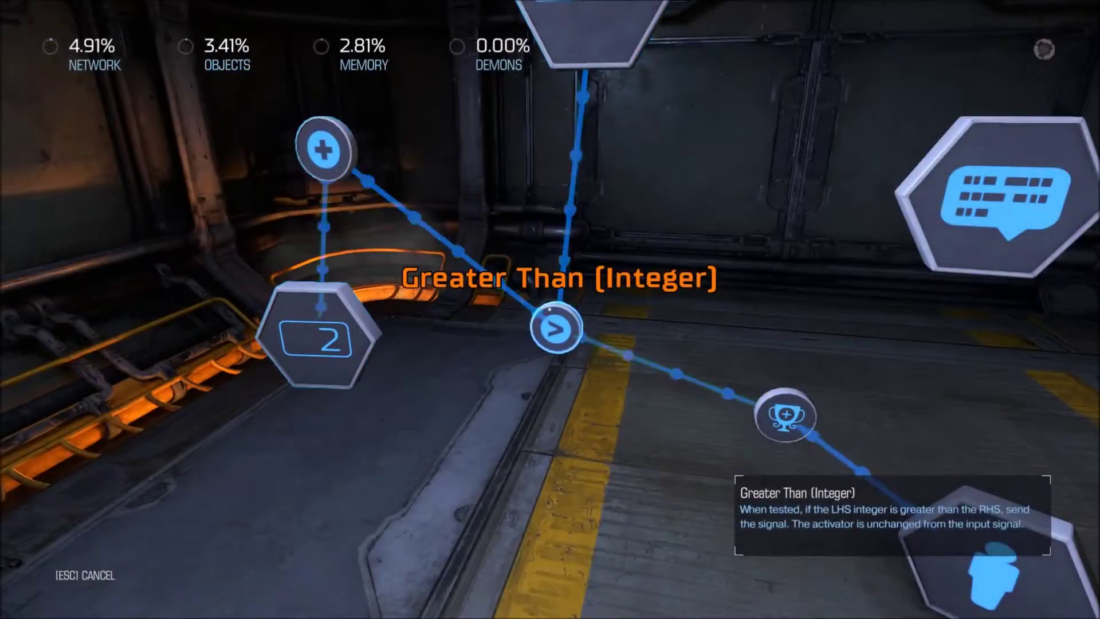
{"action": "left_click", "coordinate": [550, 310]}
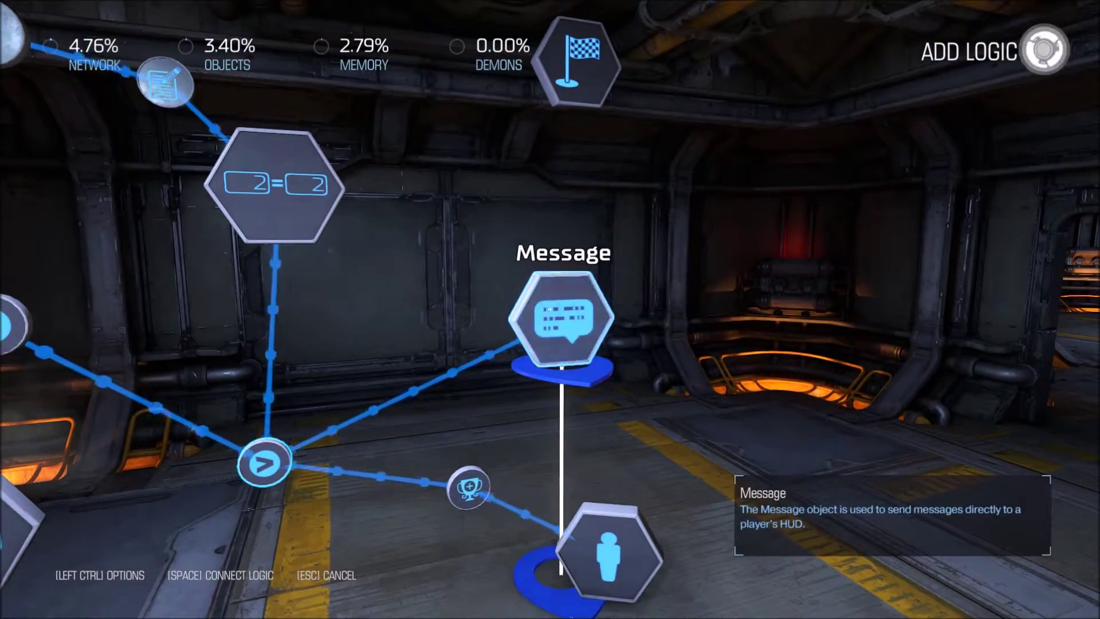
{"action": "key", "text": "space"}
{"action": "left_click", "coordinate": [550, 309]}
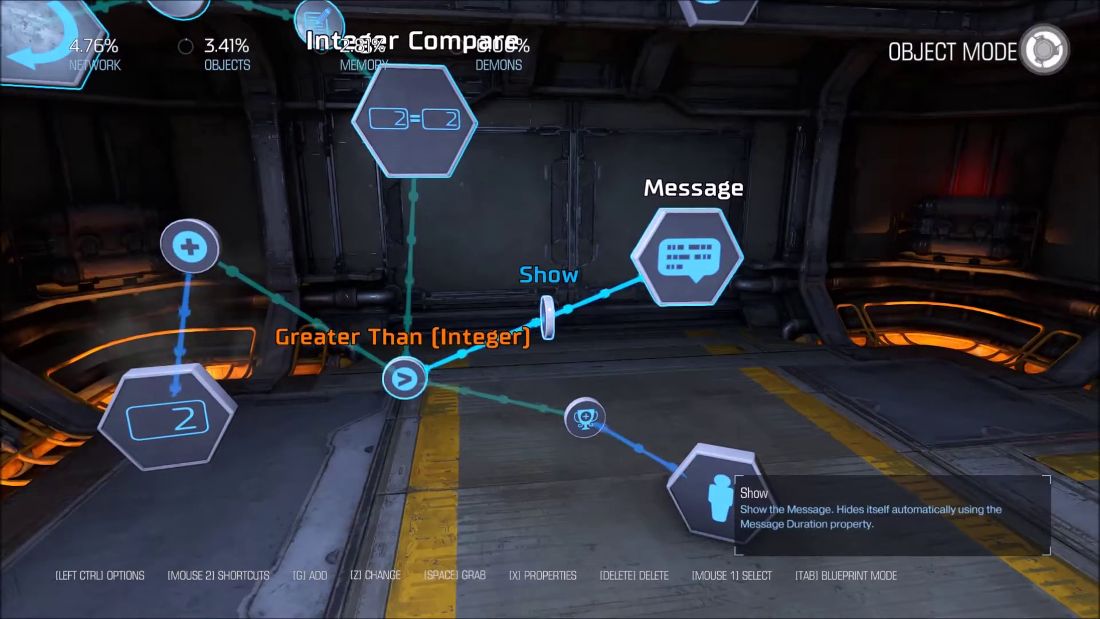
{"action": "left_click", "coordinate": [550, 309]}
{"action": "left_click", "coordinate": [550, 309]}
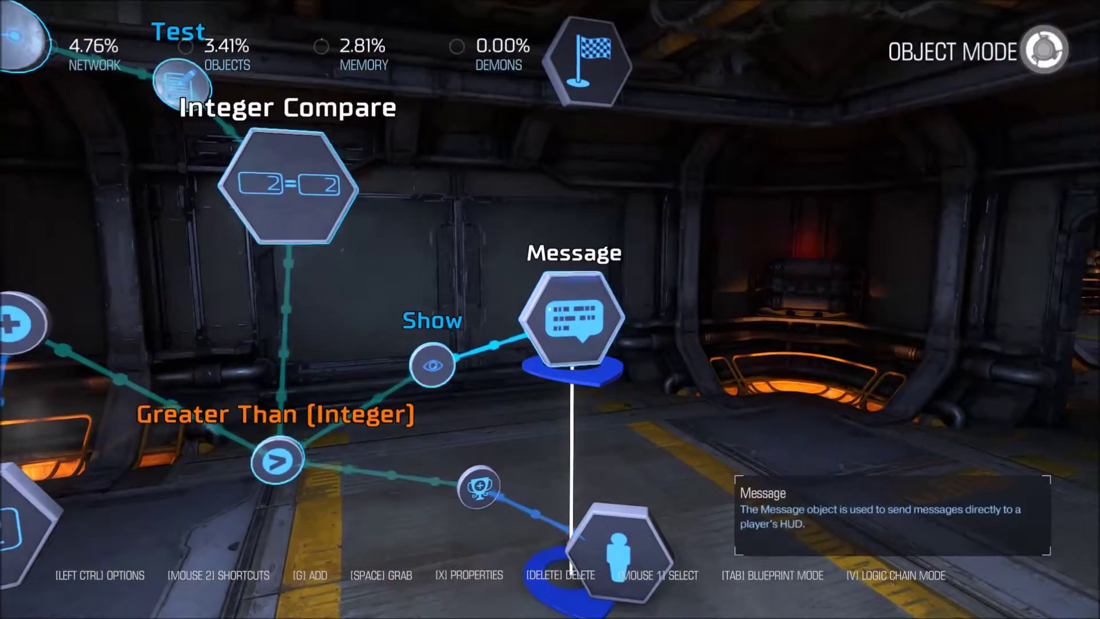
- Set the Message object's text to "1000 bonus points recieved" and its message duration to 1 second
{"action": "key", "text": "c"}
{"action": "key", "text": "Down"}
{"action": "key", "text": "Return"}
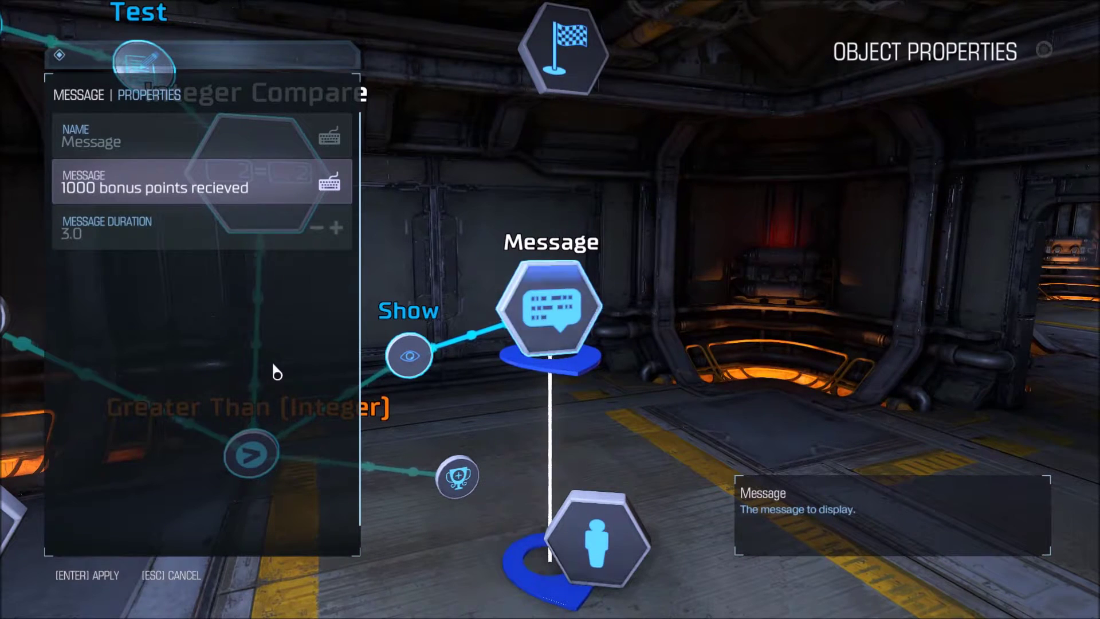
{"action": "key", "text": "BackSpace"}
{"action": "key", "text": "Tab"}
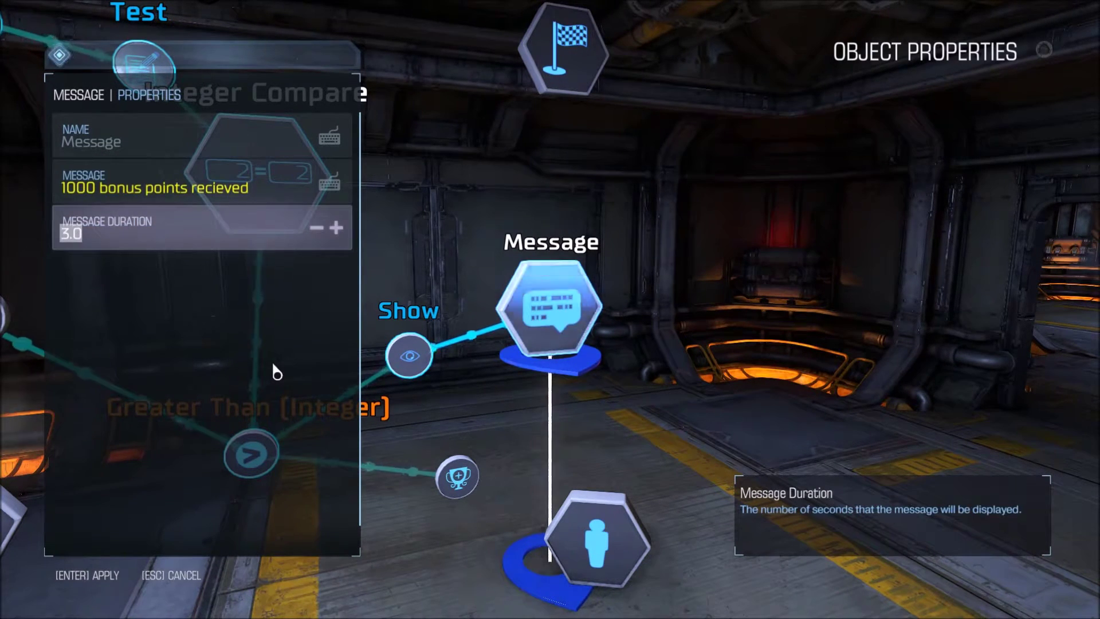
{"action": "type", "text": "1"}
{"action": "key", "text": "Return"}
{"action": "key", "text": "Return"}
- Review the logic chain from the Repeater and Integer Compare through Greater Than to the tempcount, message and score nodes
{"action": "key", "text": "s"}
{"action": "key", "text": "w"}
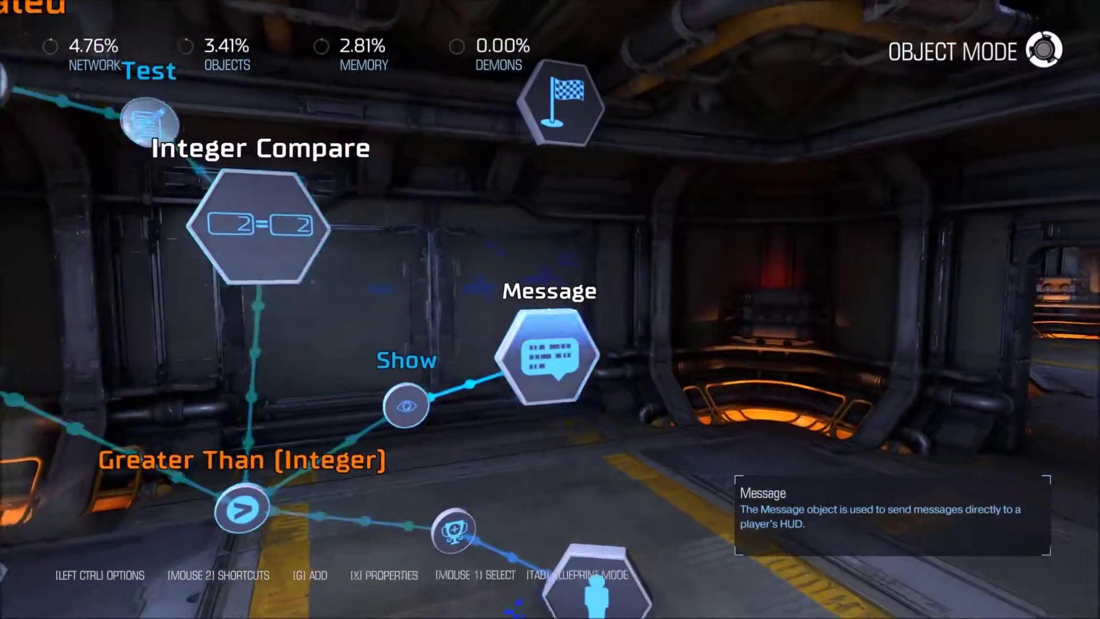
{"action": "key", "text": "s"}
{"action": "key", "text": "w"}
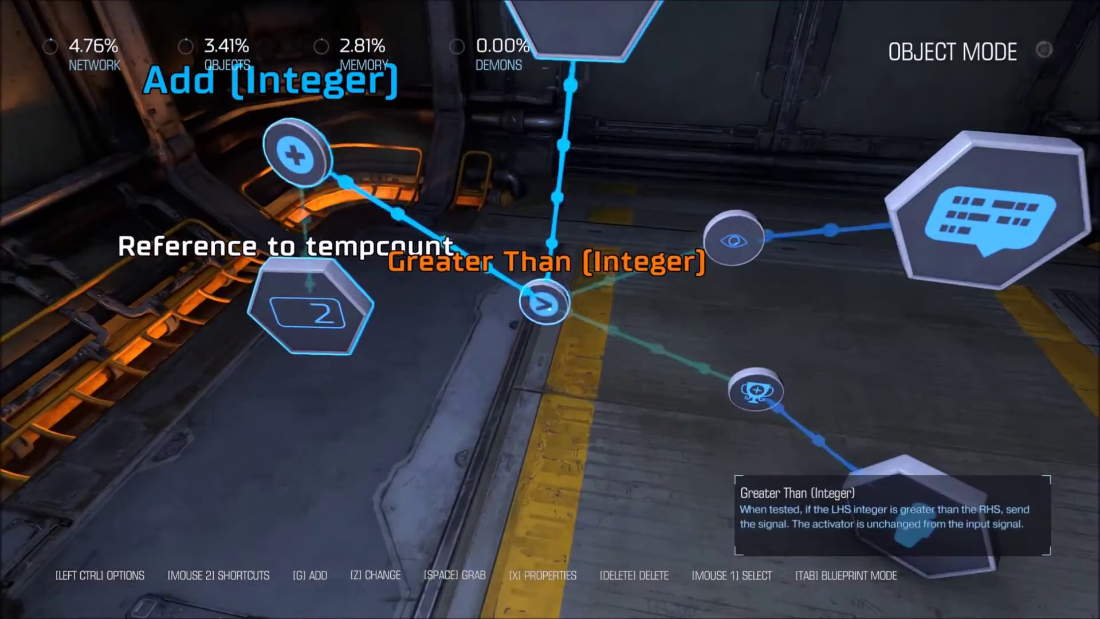
{"action": "key", "text": "s"}
{"action": "key", "text": "w"}
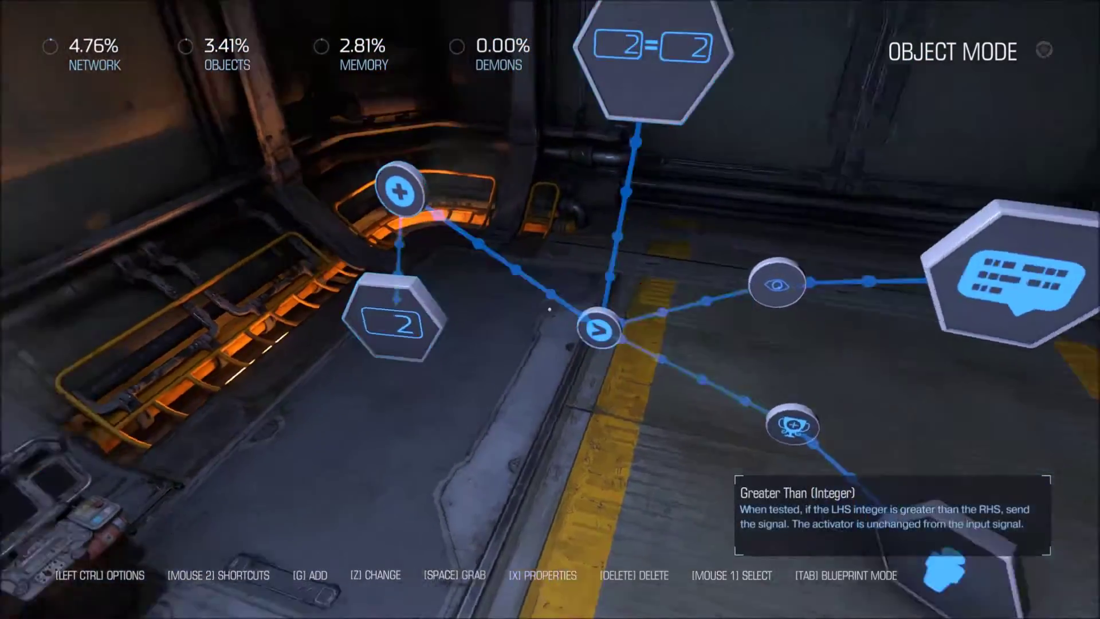
{"action": "key", "text": "s"}
{"action": "key", "text": "w"}
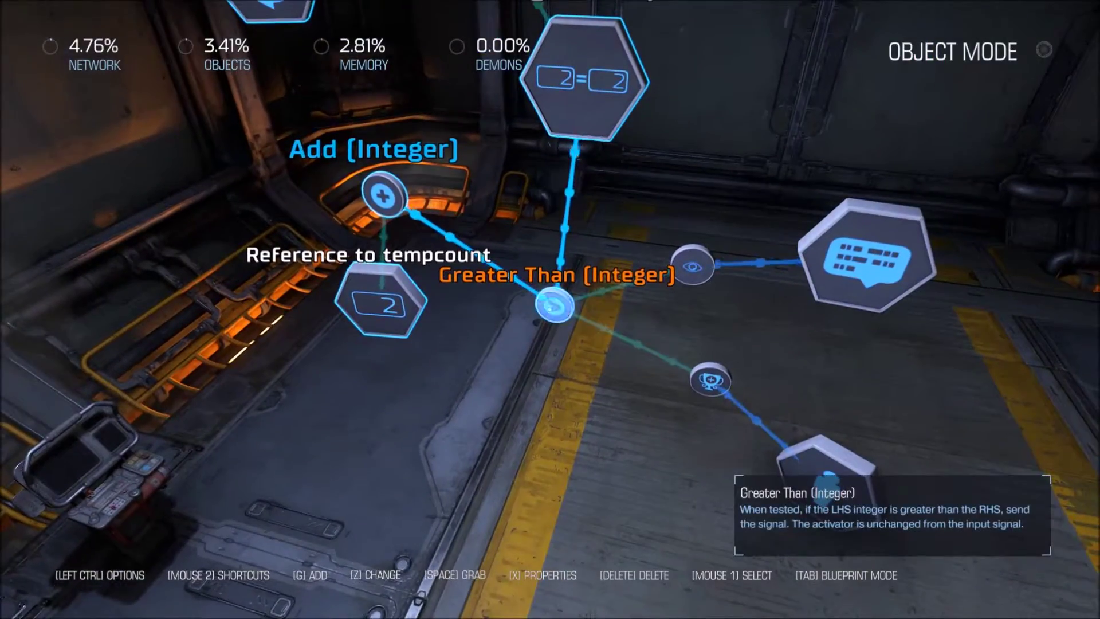
{"action": "key", "text": "s"}
{"action": "key", "text": "w"}
{"action": "key", "text": "s"}
{"action": "key", "text": "w"}
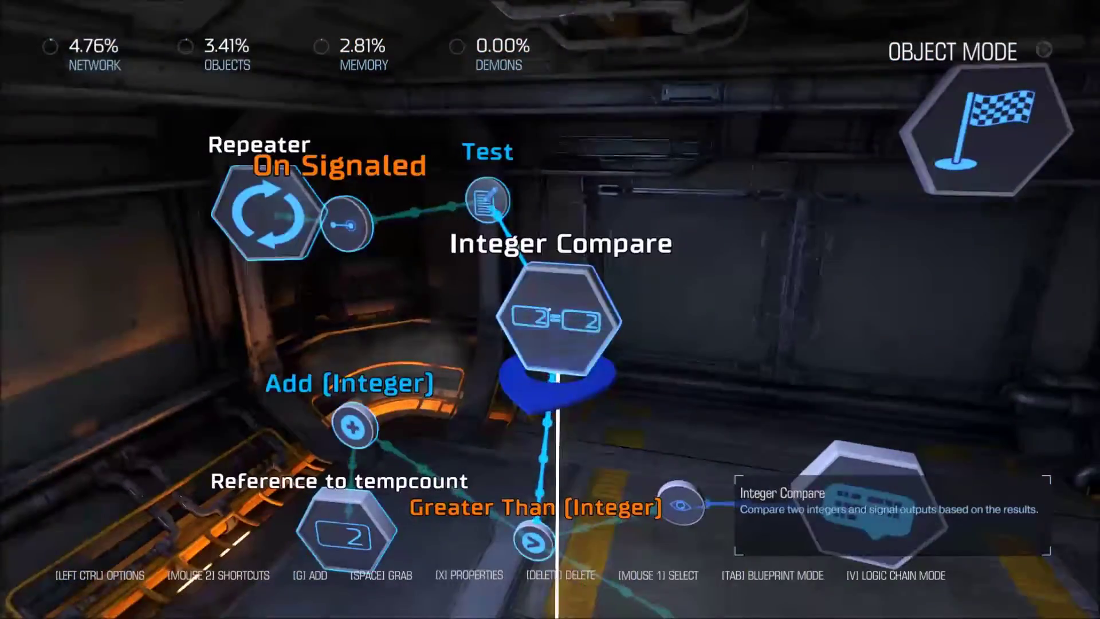
- Wire the Integer Compare's At Most (Integer) output to the End Game object's End in Victory input
{"action": "key", "text": "s"}
{"action": "left_click", "coordinate": [549, 311]}
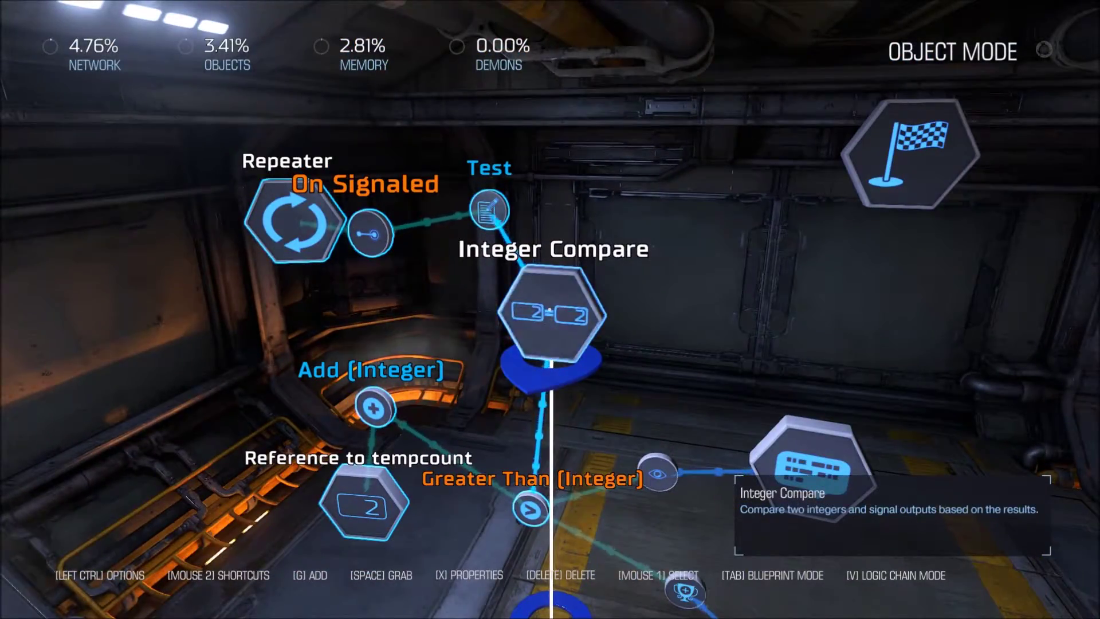
{"action": "key", "text": "w"}
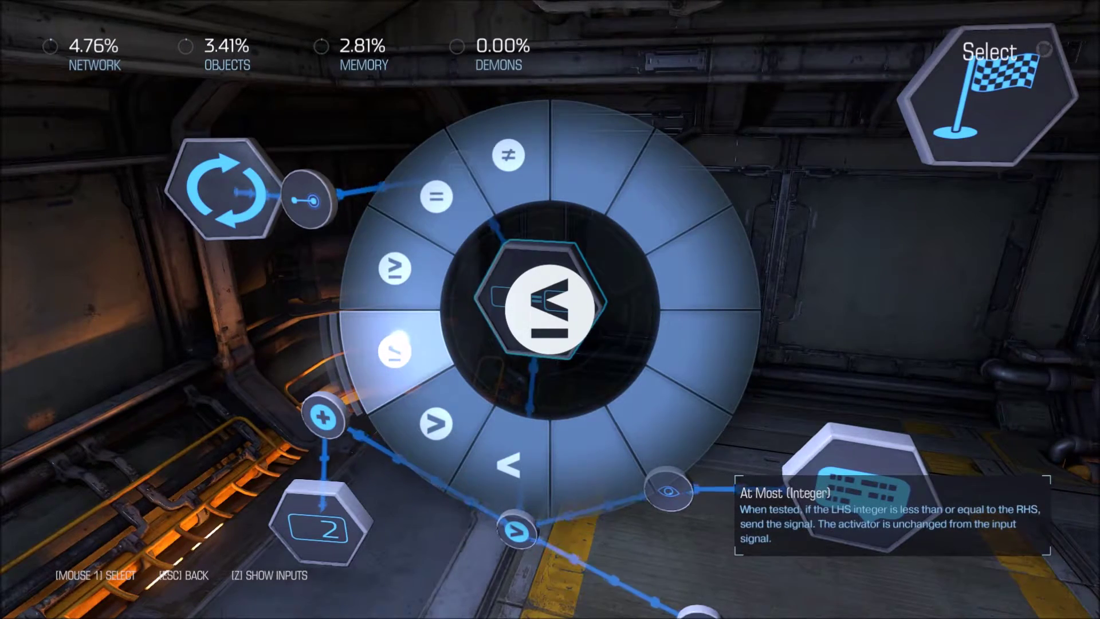
{"action": "left_click", "coordinate": [399, 339]}
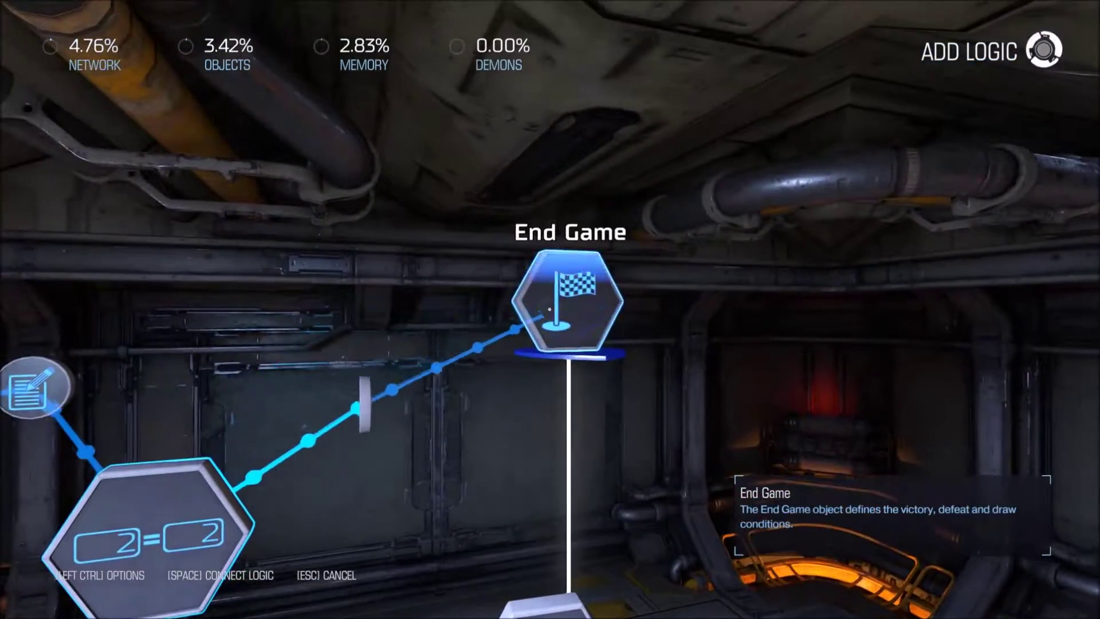
{"action": "left_click", "coordinate": [550, 309]}
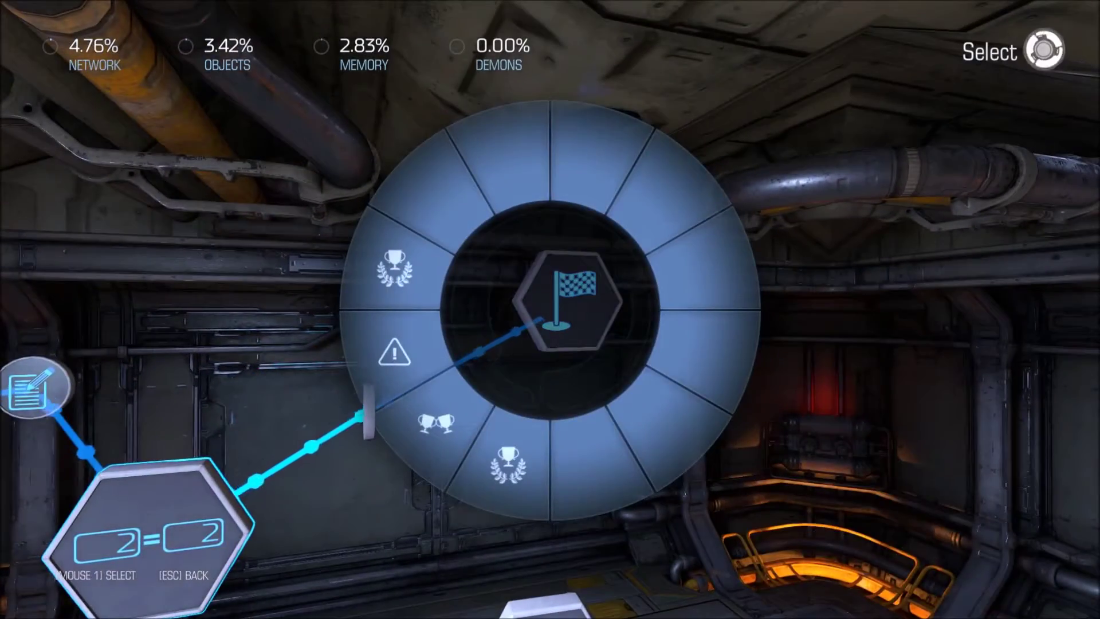
{"action": "left_click", "coordinate": [550, 309]}
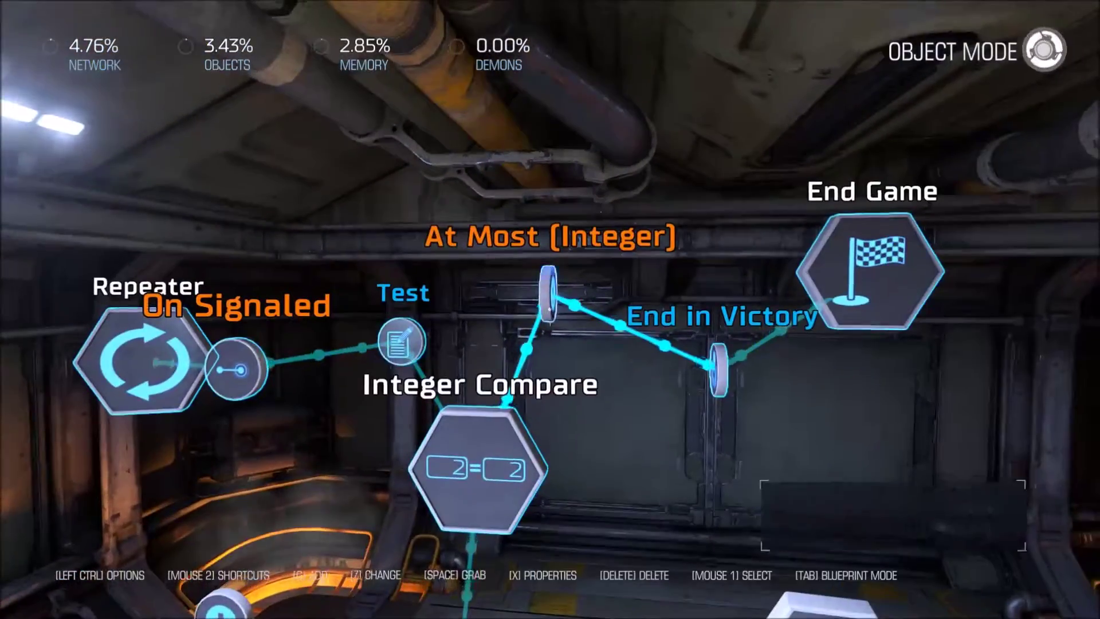
- Reposition the At Most and End in Victory nodes between Integer Compare and End Game
{"action": "left_click", "coordinate": [550, 309]}
{"action": "left_click", "coordinate": [550, 310]}
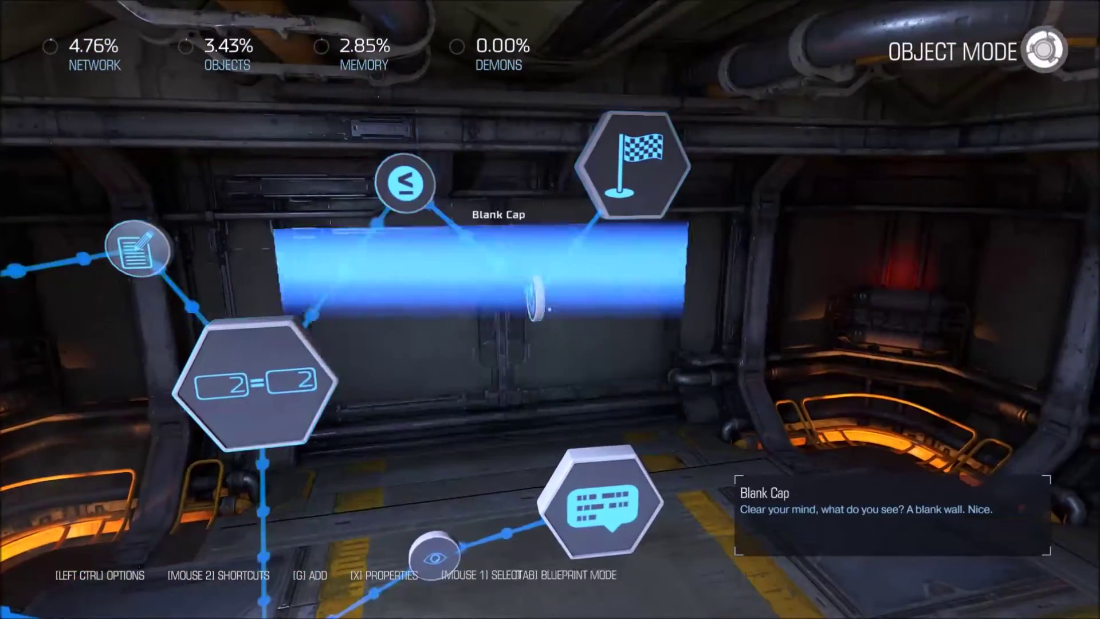
{"action": "left_click", "coordinate": [550, 310]}
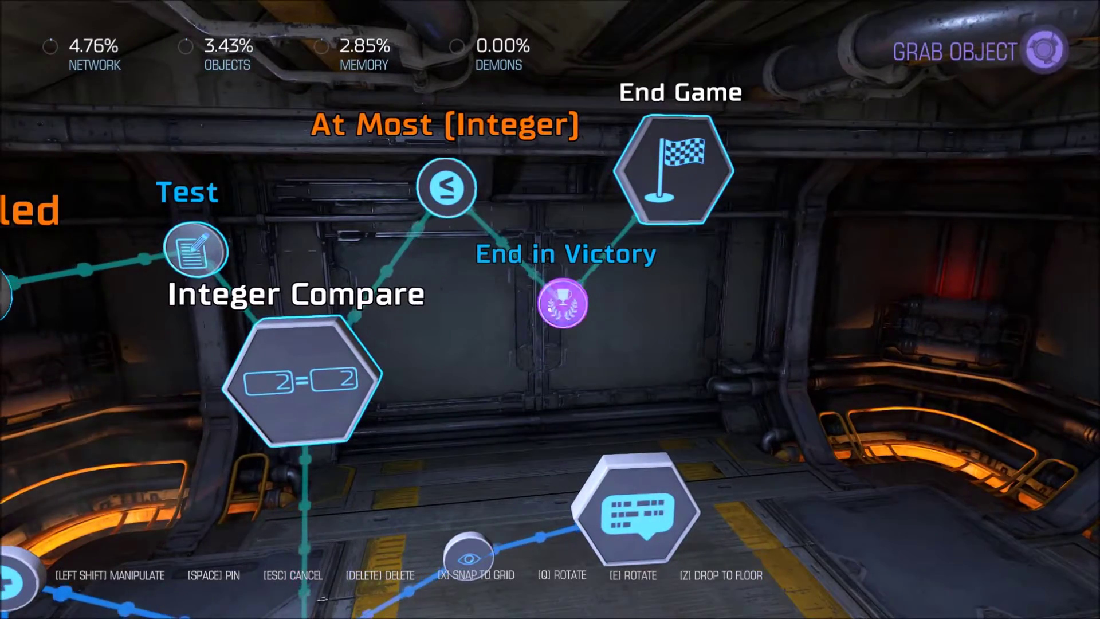
{"action": "left_click", "coordinate": [549, 309]}
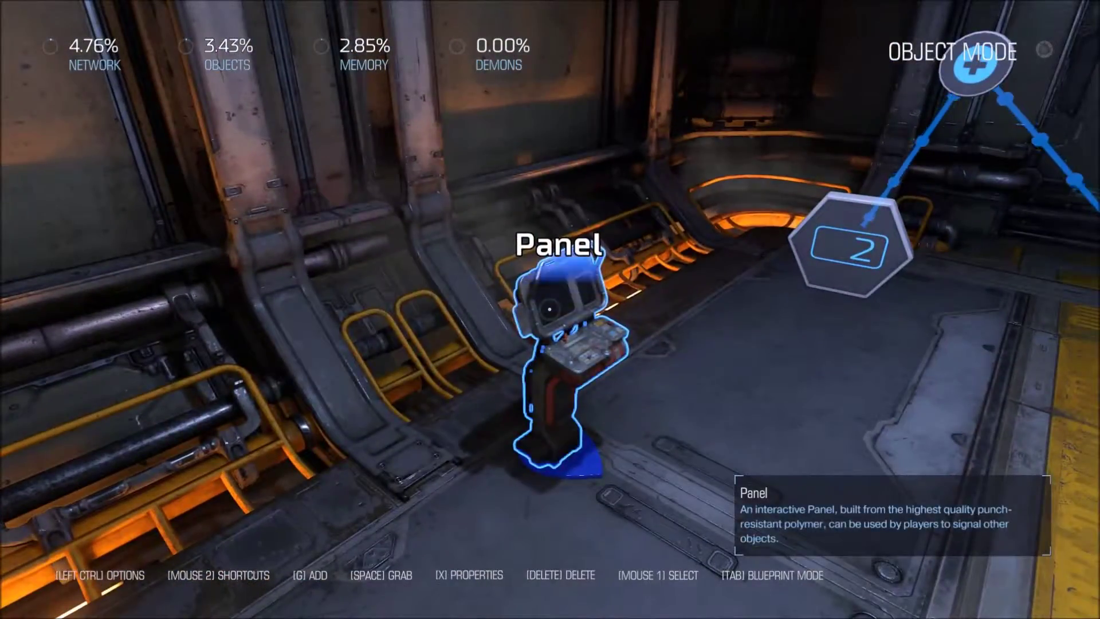
- Wire the Panel's interaction output to an input on the Repeater
{"action": "left_click", "coordinate": [550, 310]}
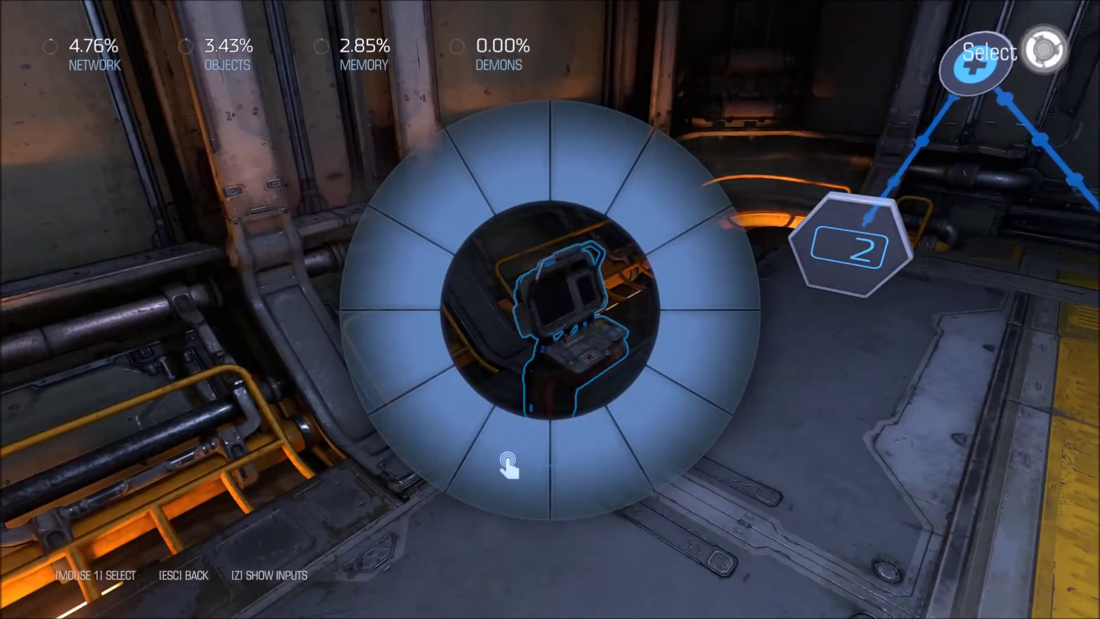
{"action": "left_click", "coordinate": [550, 309]}
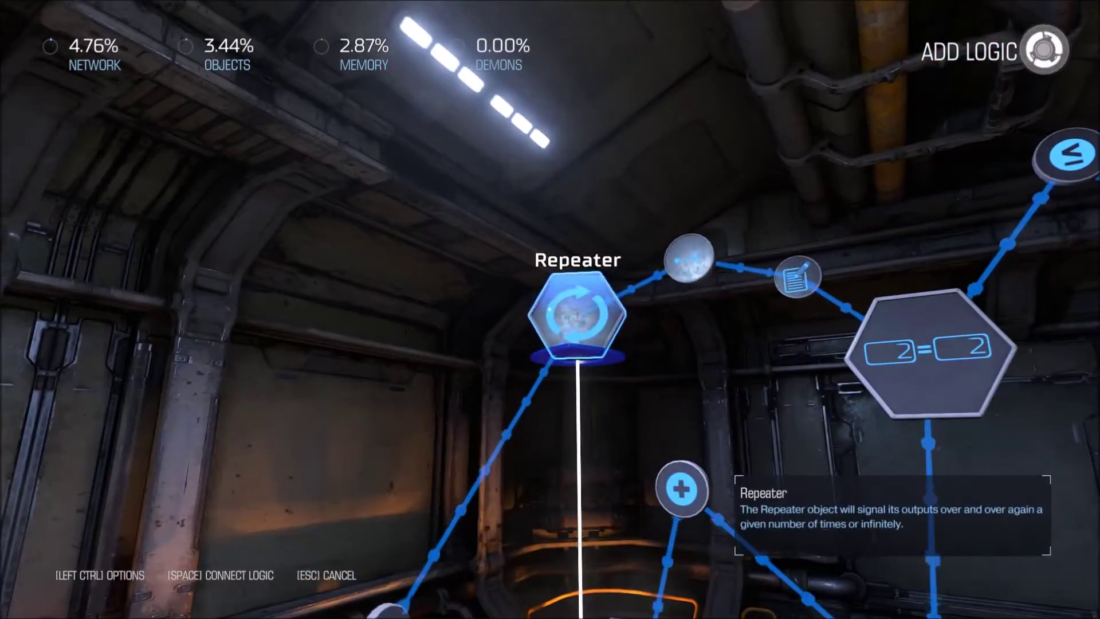
{"action": "key", "text": "ctrl"}
{"action": "left_click", "coordinate": [550, 309]}
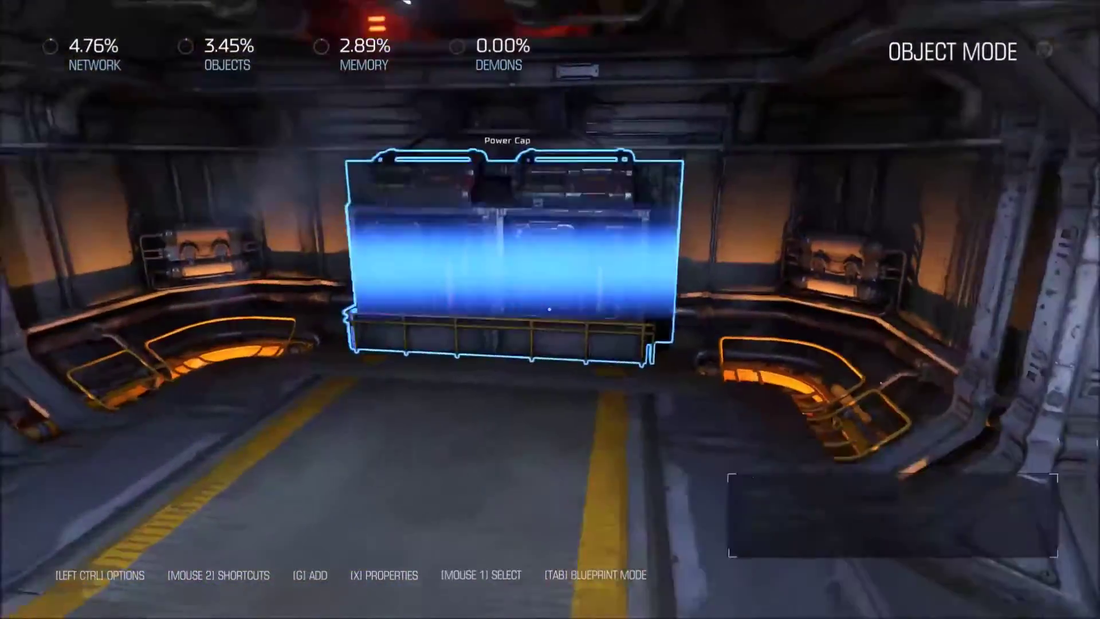
- Add a Container from the Pickups category and place it on the floor in front of the power cap
{"action": "key", "text": "g"}
{"action": "key", "text": "e"}
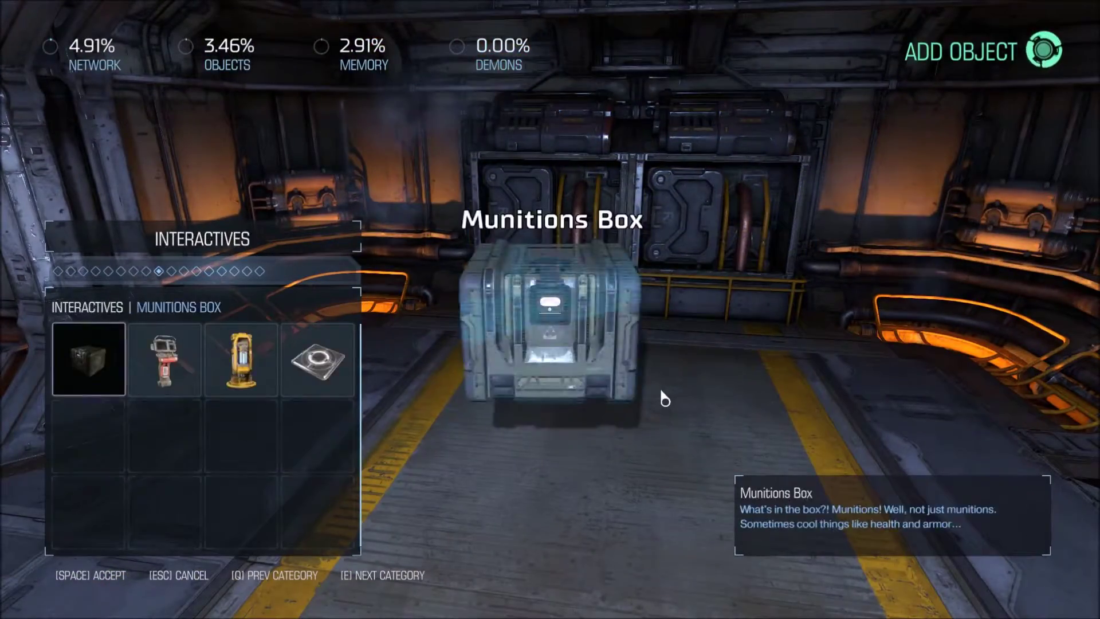
{"action": "key", "text": "e"}
{"action": "key", "text": "e"}
{"action": "key", "text": "s"}
{"action": "key", "text": "s"}
{"action": "key", "text": "s"}
{"action": "key", "text": "Down"}
{"action": "key", "text": "Down"}
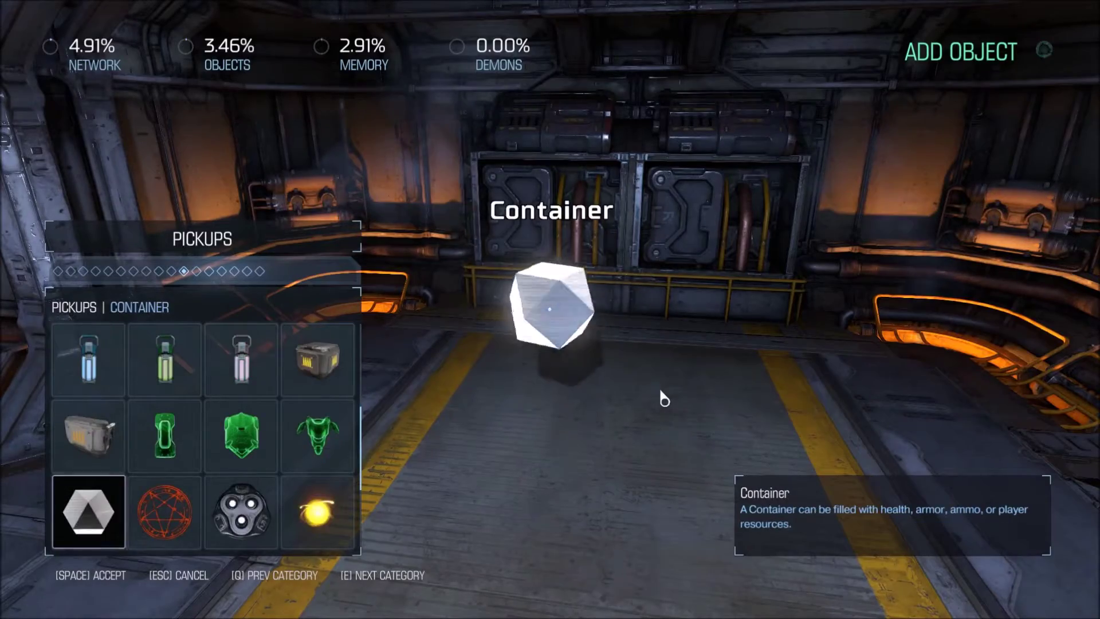
{"action": "key", "text": "Down"}
{"action": "key", "text": "Up"}
{"action": "key", "text": "space"}
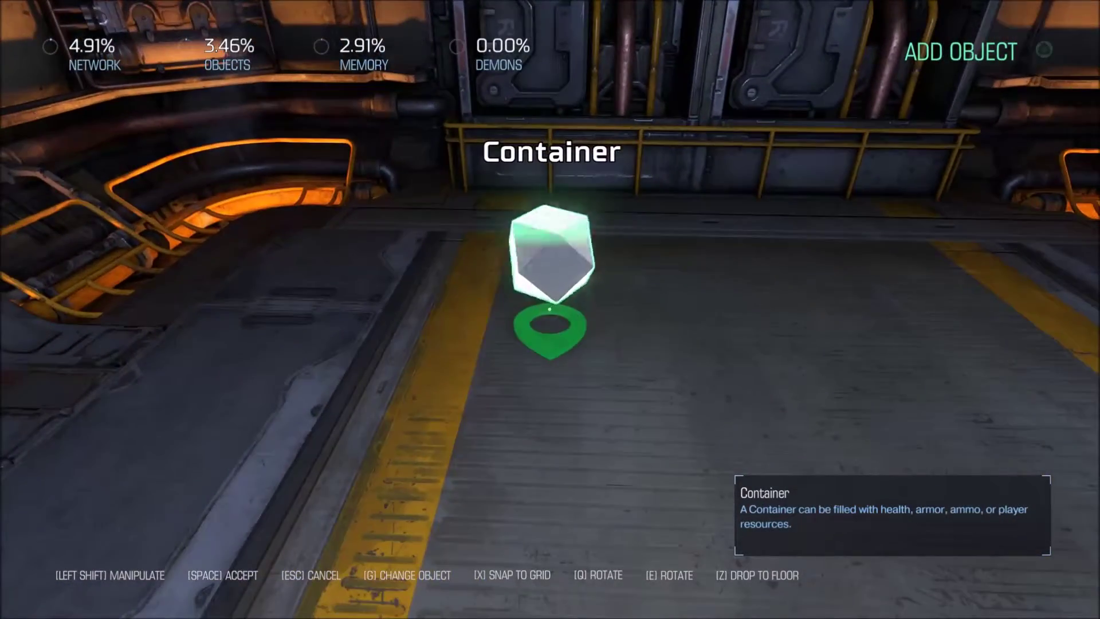
{"action": "key", "text": "space"}
{"action": "key", "text": "Escape"}
- Set the Container's render model to Helmet in its properties
{"action": "key", "text": "x"}
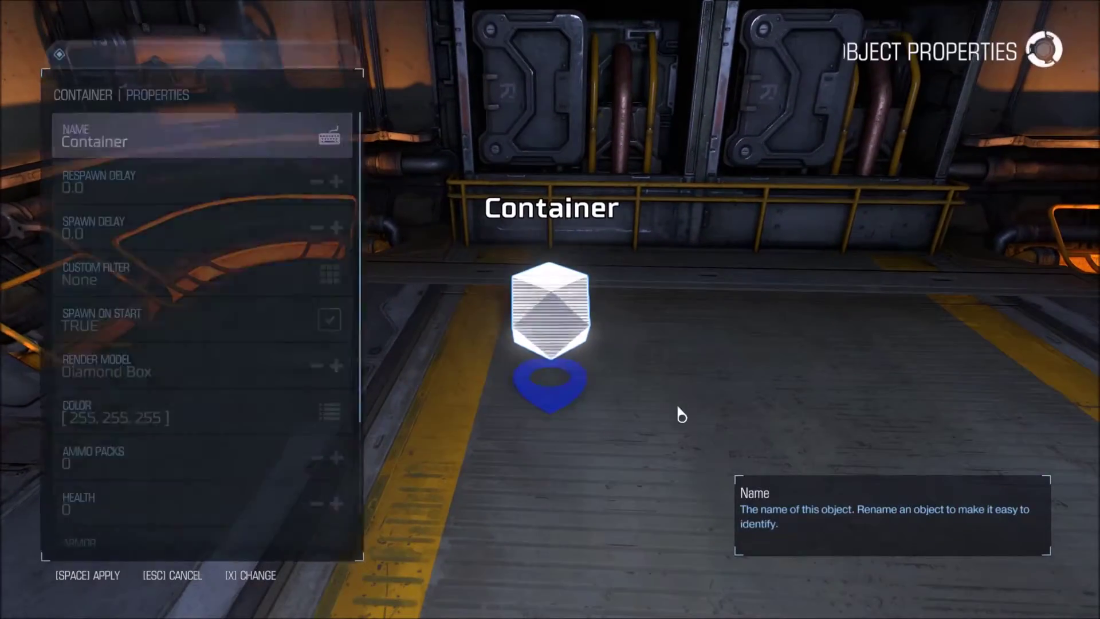
{"action": "key", "text": "Down"}
{"action": "key", "text": "Down"}
{"action": "key", "text": "Down"}
{"action": "key", "text": "Down"}
{"action": "key", "text": "Down"}
{"action": "key", "text": "Down"}
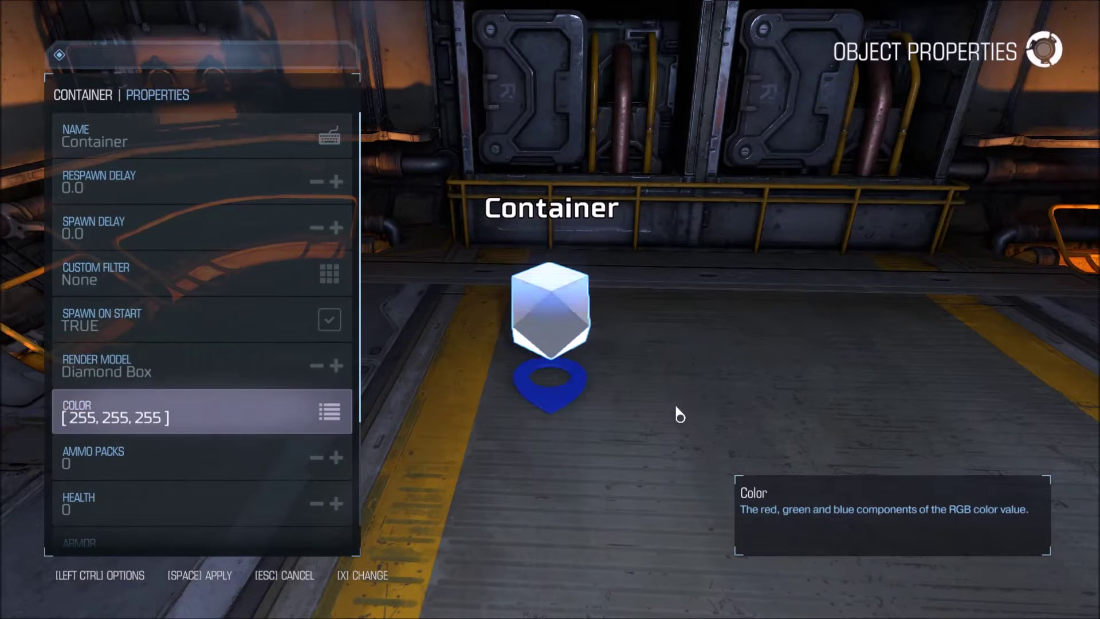
{"action": "key", "text": "Up"}
{"action": "key", "text": "Up"}
{"action": "key", "text": "Down"}
{"action": "key", "text": "Down"}
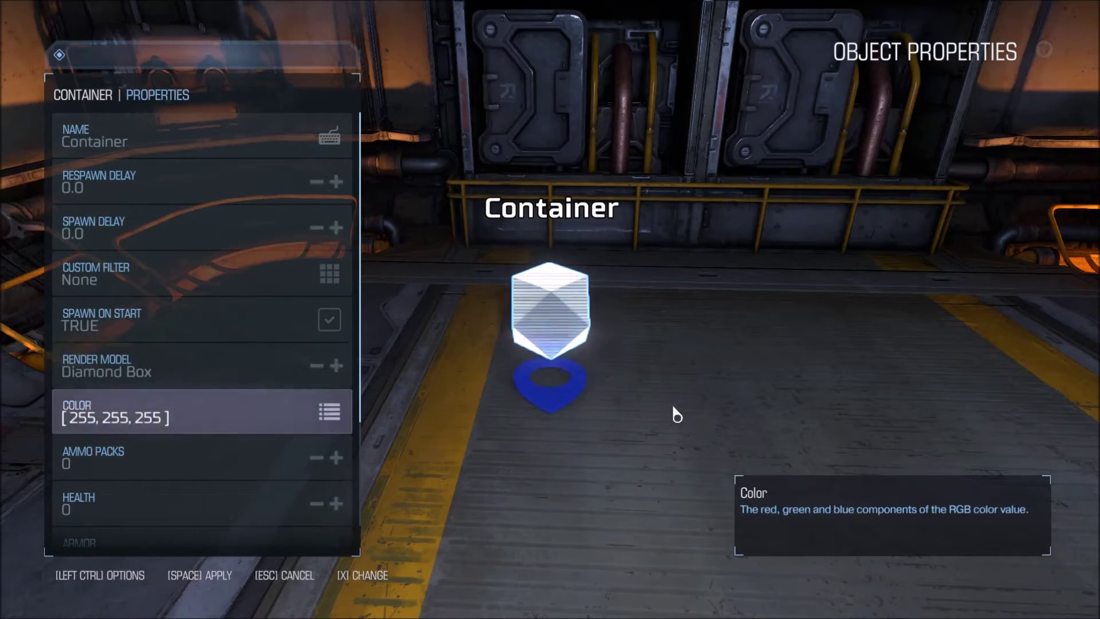
{"action": "key", "text": "Up"}
{"action": "key", "text": "d"}
{"action": "key", "text": "d"}
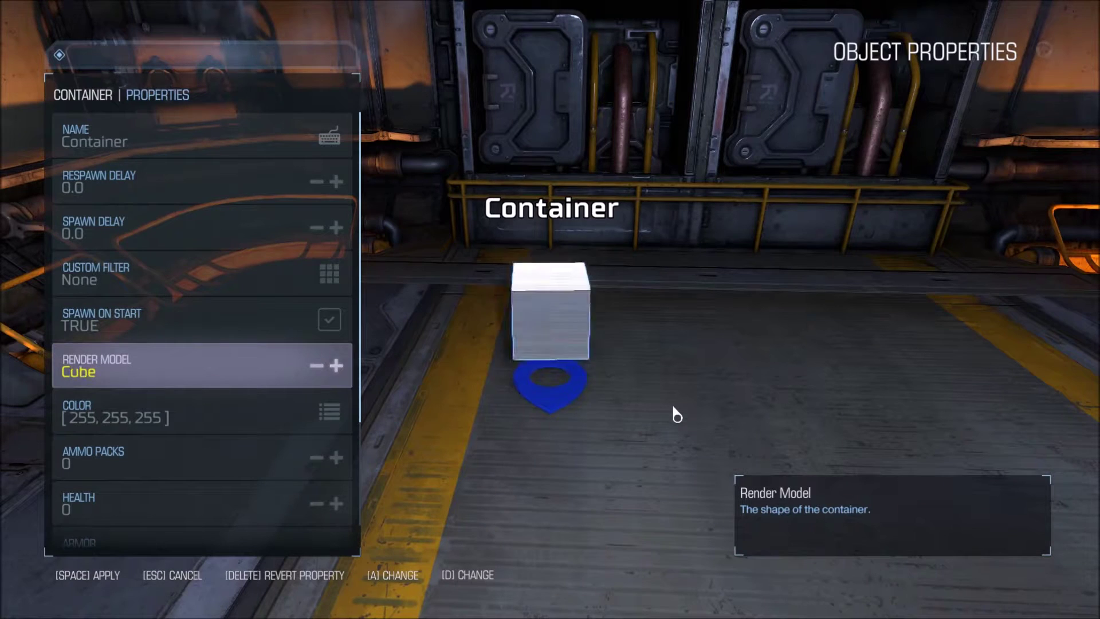
{"action": "key", "text": "d"}
{"action": "key", "text": "d"}
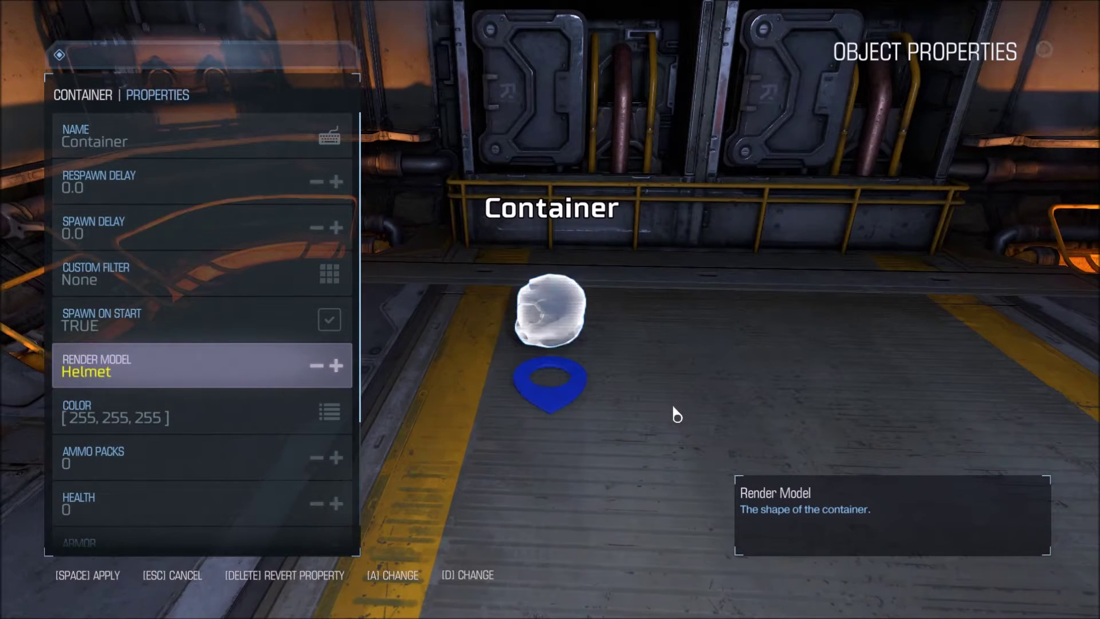
- Set the Container's color to green by changing red and blue to 0, and apply the properties
{"action": "key", "text": "Down"}
{"action": "key", "text": "Down"}
{"action": "key", "text": "Up"}
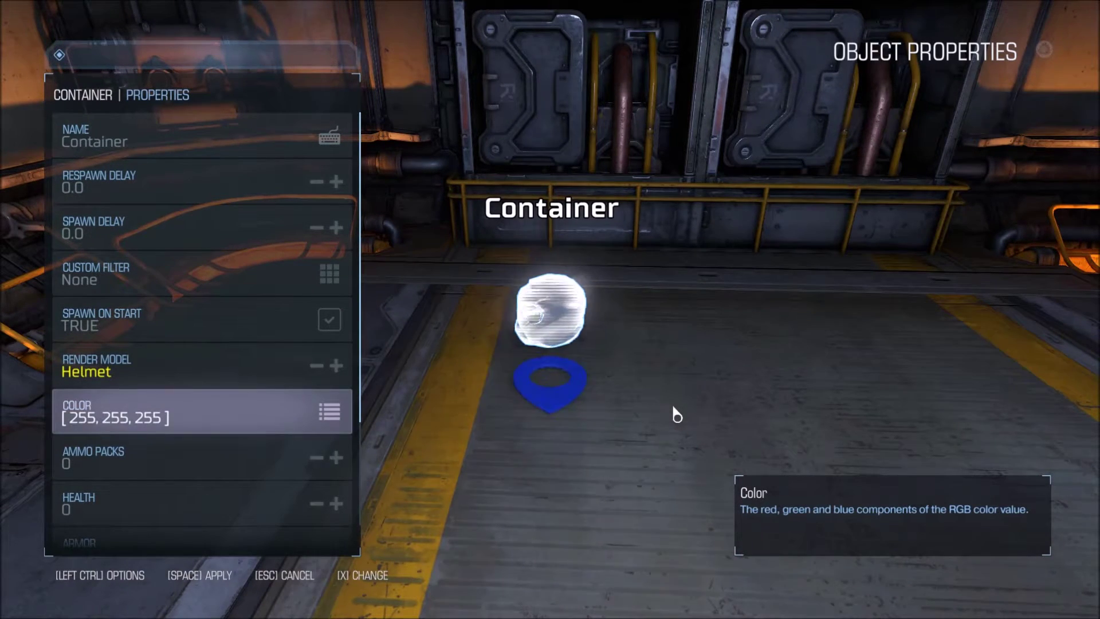
{"action": "type", "text": "xx0"}
{"action": "key", "text": "Return"}
{"action": "key", "text": "Down"}
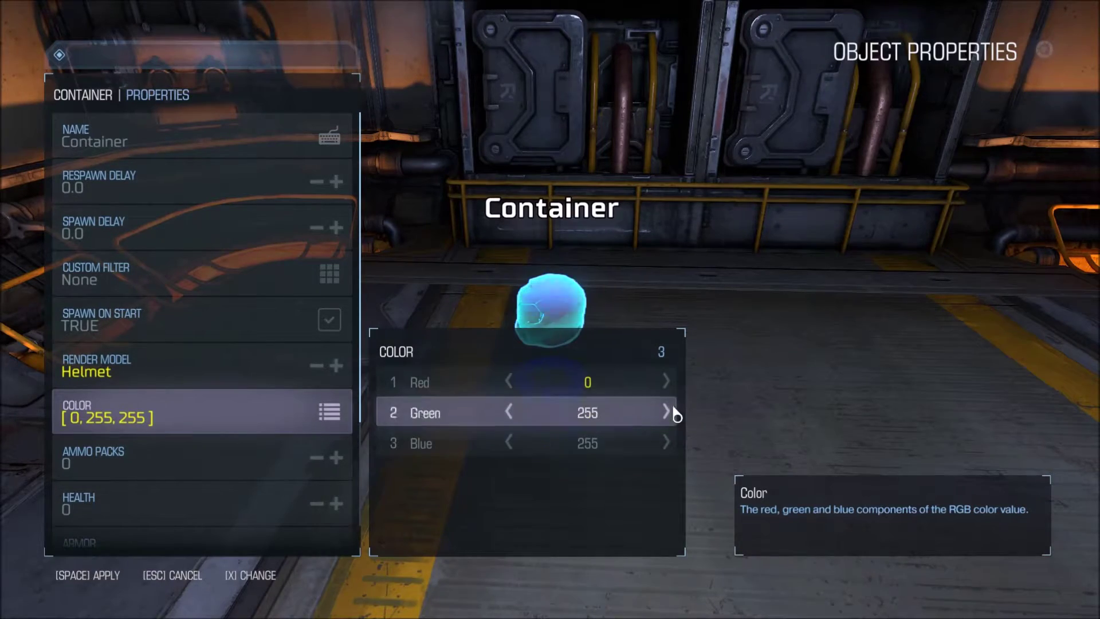
{"action": "key", "text": "Down"}
{"action": "key", "text": "Return"}
{"action": "type", "text": "0"}
{"action": "key", "text": "Return"}
{"action": "key", "text": "space"}
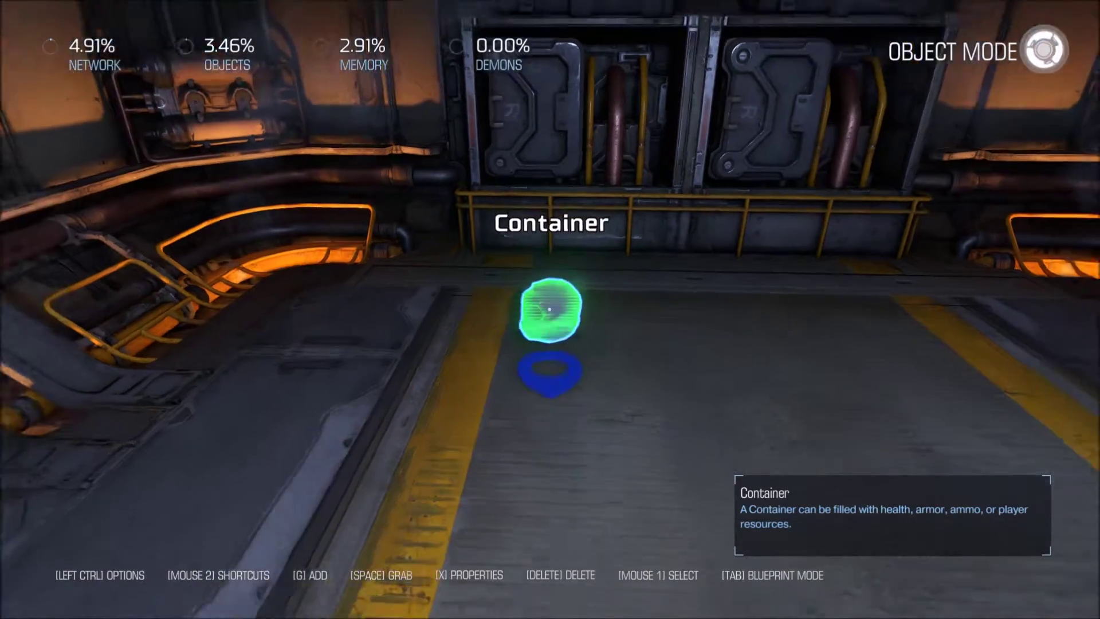
- Add an Integer variable referencing Lives and place it beside the green Container
{"action": "key", "text": "g"}
{"action": "key", "text": "e"}
{"action": "key", "text": "e"}
{"action": "key", "text": "e"}
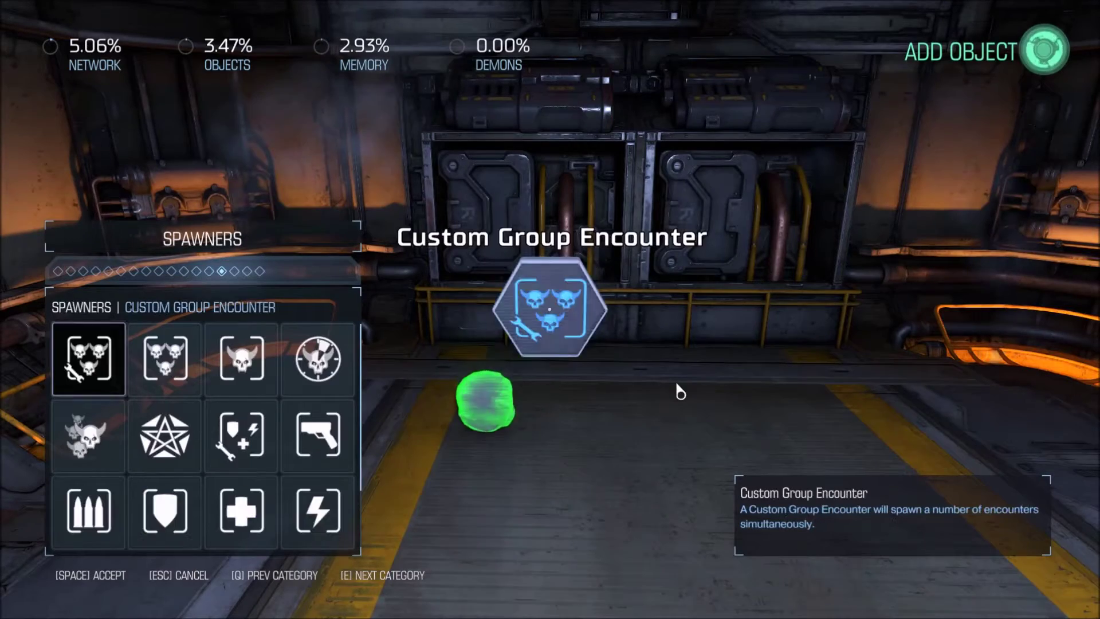
{"action": "key", "text": "q"}
{"action": "key", "text": "e"}
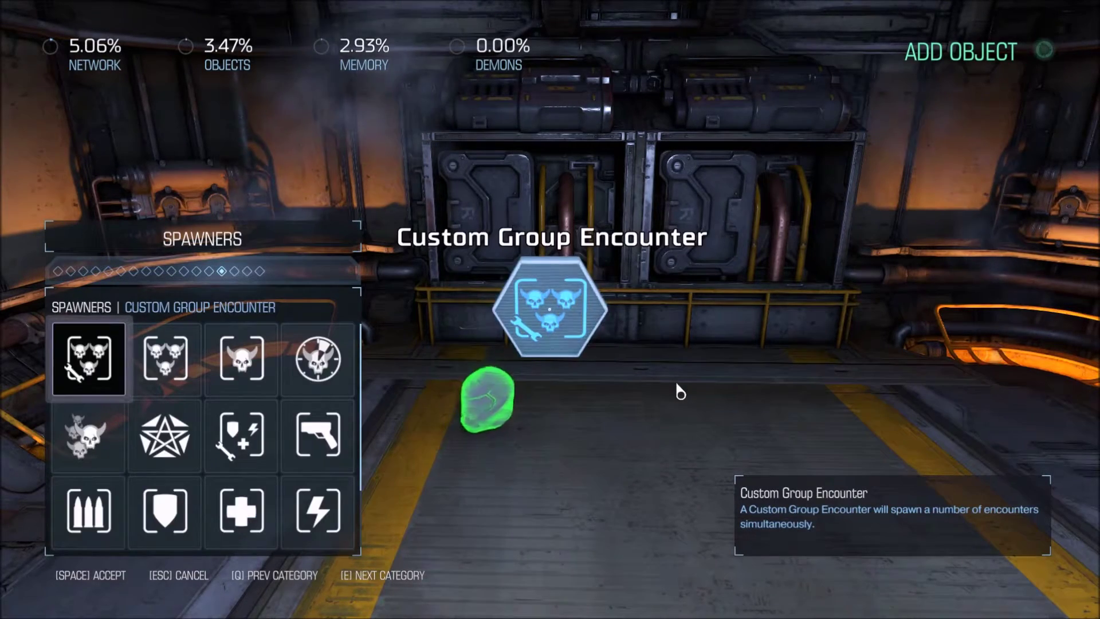
{"action": "key", "text": "e"}
{"action": "key", "text": "Right"}
{"action": "key", "text": "Right"}
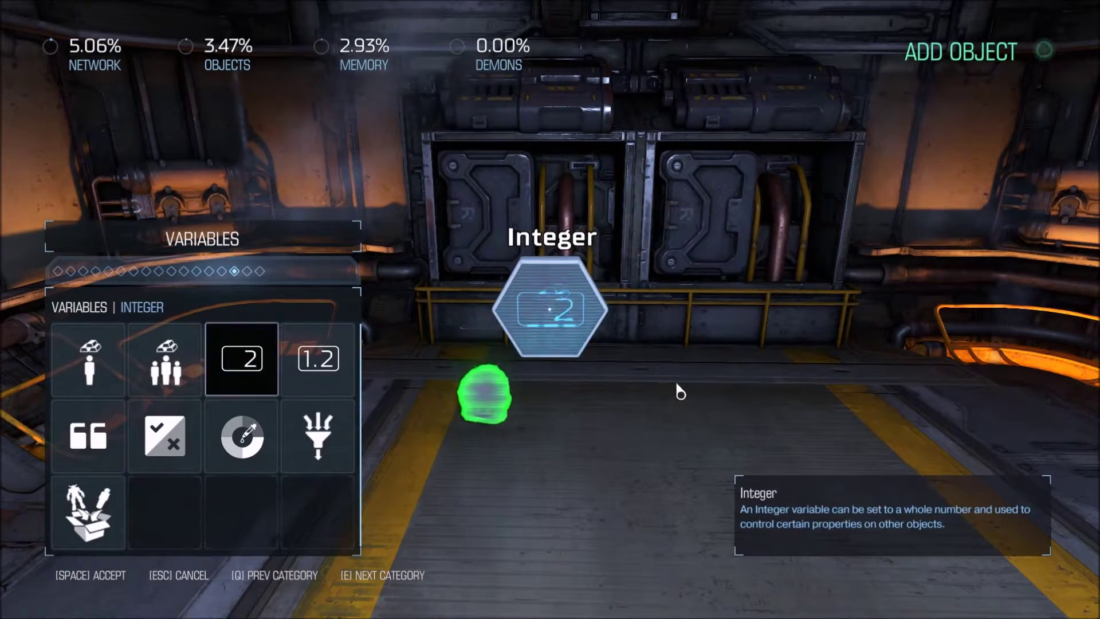
{"action": "key", "text": "space"}
{"action": "key", "text": "space"}
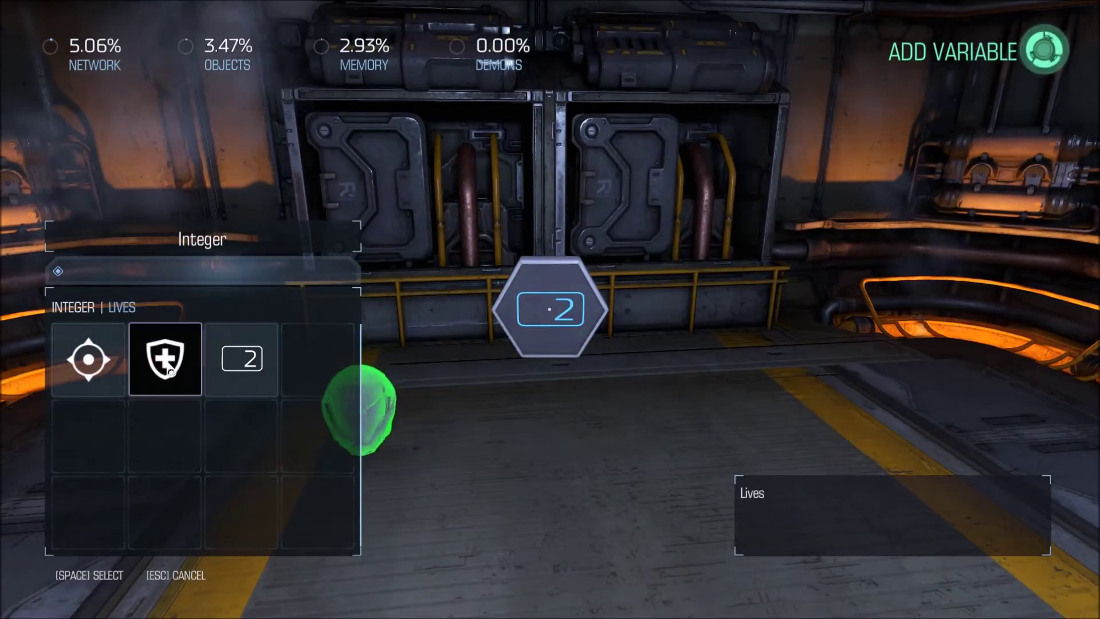
{"action": "key", "text": "space"}
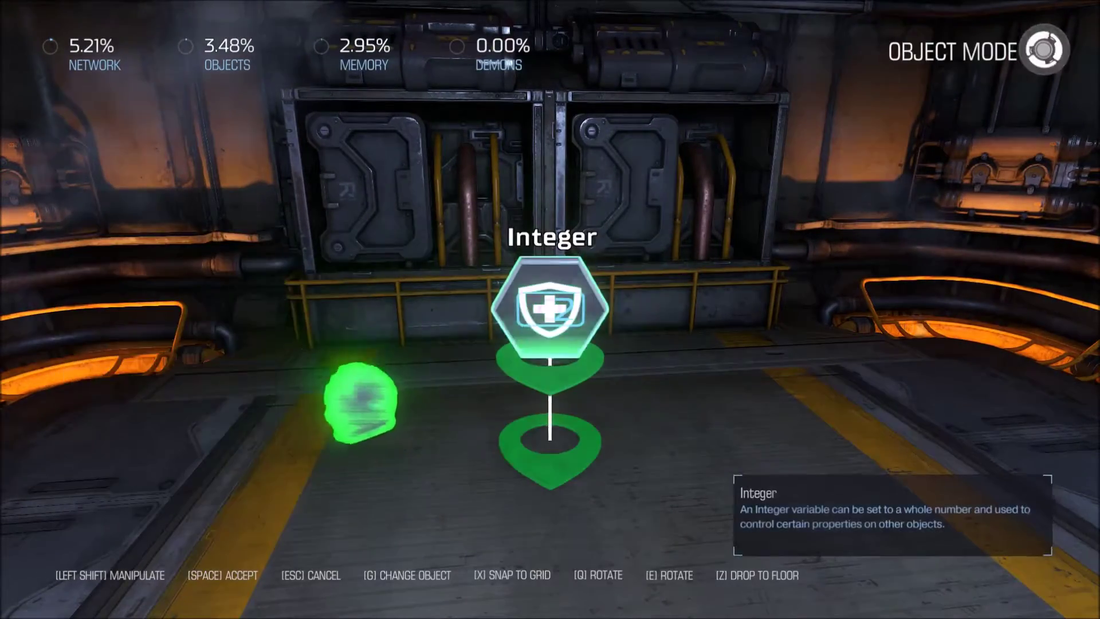
{"action": "key", "text": "space"}
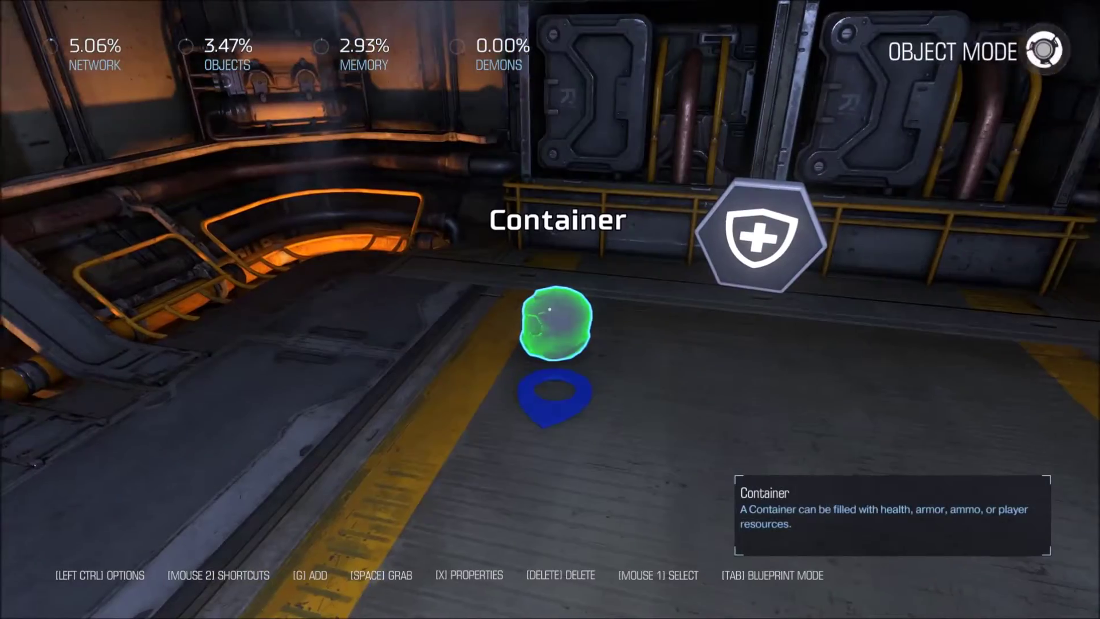
- Wire the Container's On Picked Up output to the Lives reference's Add (Integer) input
{"action": "left_click", "coordinate": [549, 309]}
{"action": "left_click", "coordinate": [534, 449]}
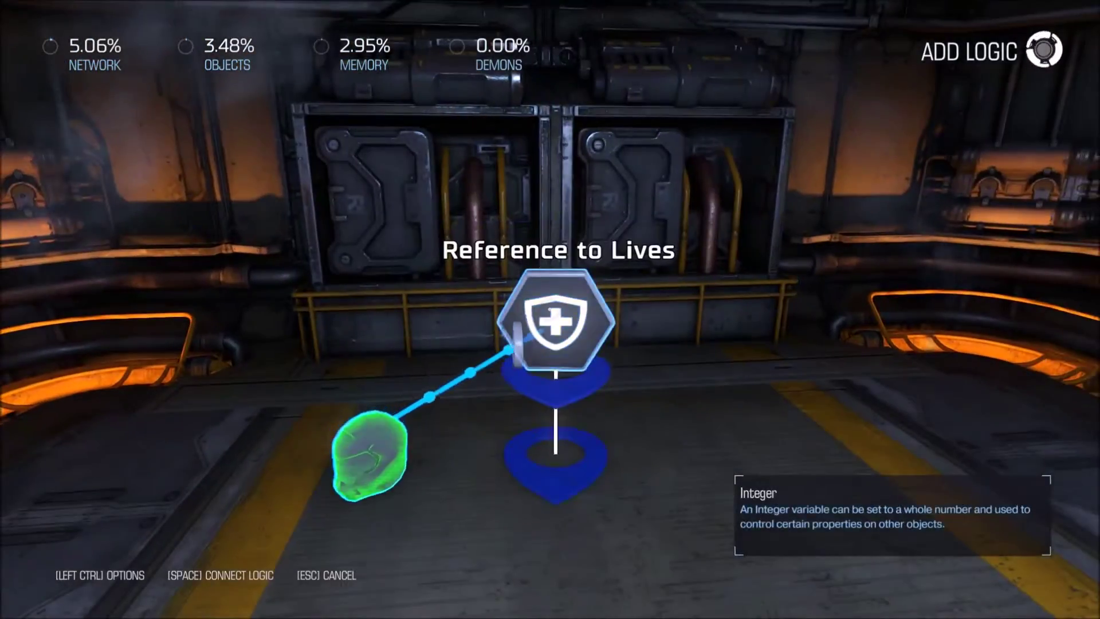
{"action": "key", "text": "space"}
{"action": "left_click", "coordinate": [429, 422]}
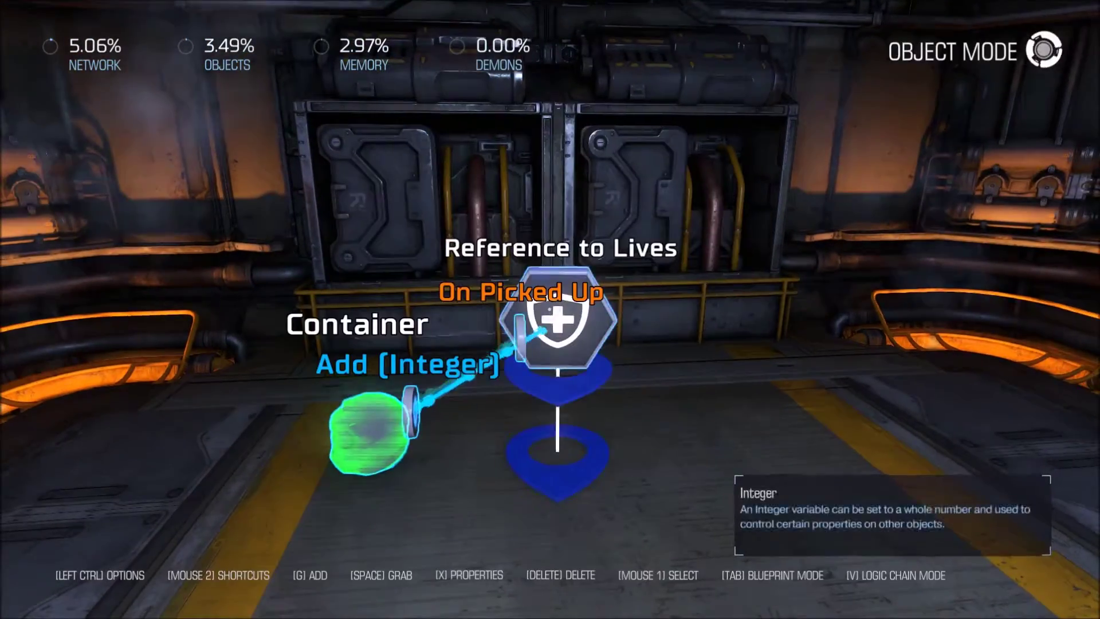